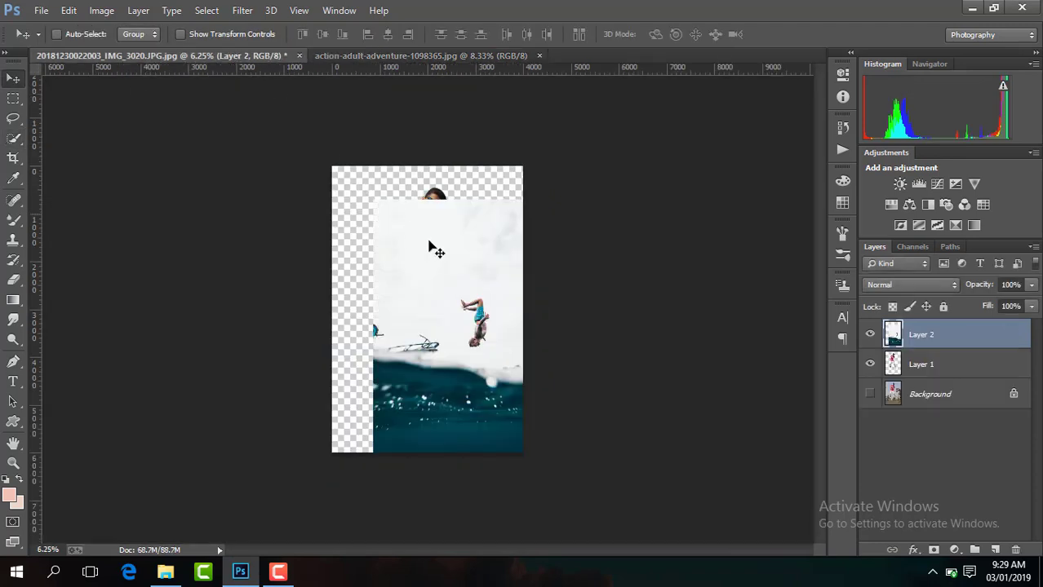
Step: Bring the diver photo into the boy's document and stack the boy's layer above it
{"action": "mouse_move", "coordinate": [235, 57]}
{"action": "left_mouse_down"}
{"action": "mouse_move", "coordinate": [400, 223]}
{"action": "mouse_move", "coordinate": [384, 210]}
{"action": "left_mouse_up"}
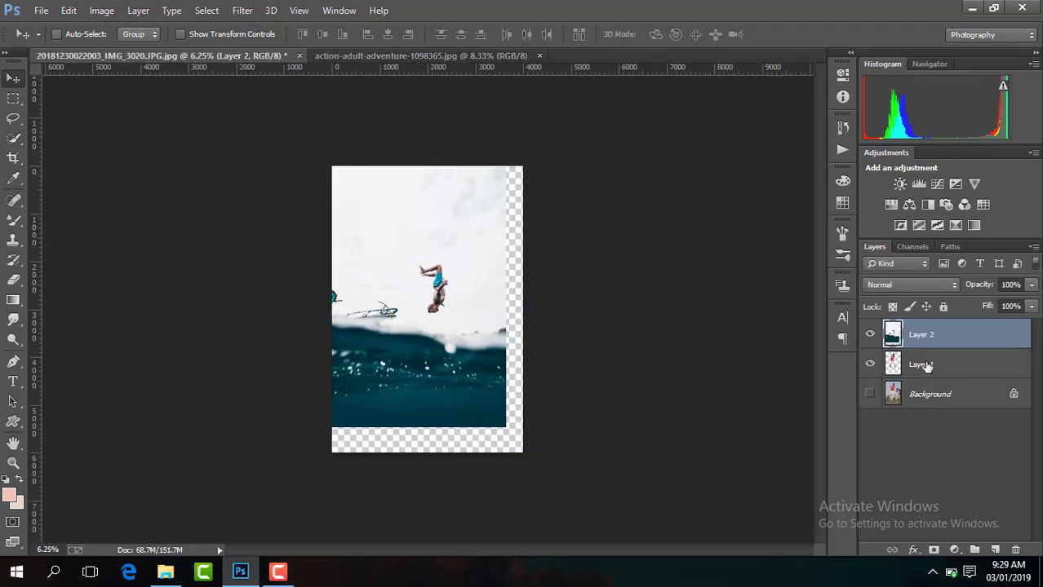
{"action": "left_click_drag", "start_coordinate": [922, 364], "coordinate": [925, 333]}
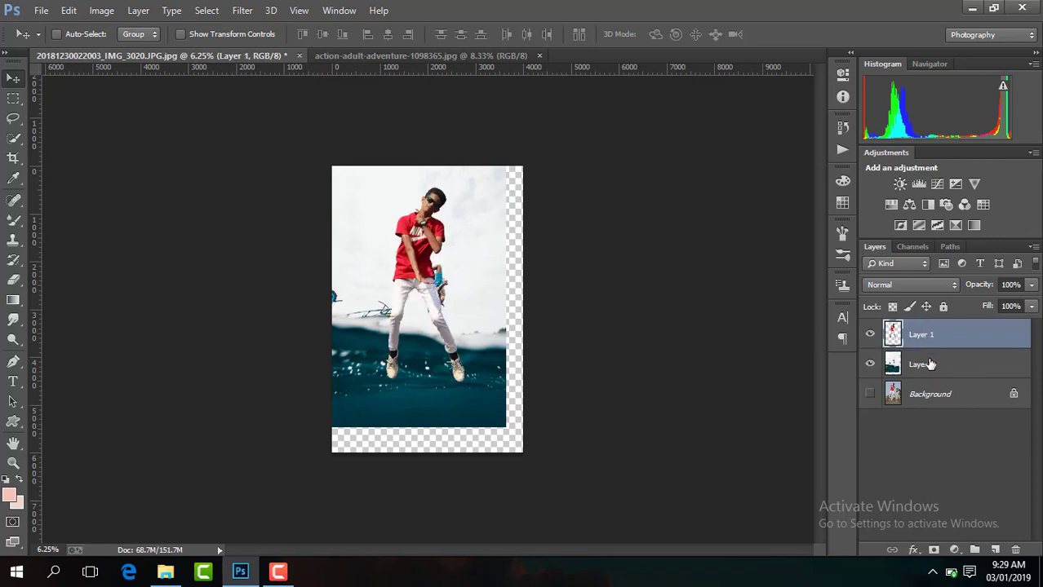
{"action": "left_click", "coordinate": [930, 363]}
Step: Enlarge the ocean layer with transform controls until it fills the whole canvas
{"action": "key", "text": "ctrl+plus"}
{"action": "left_click", "coordinate": [194, 34]}
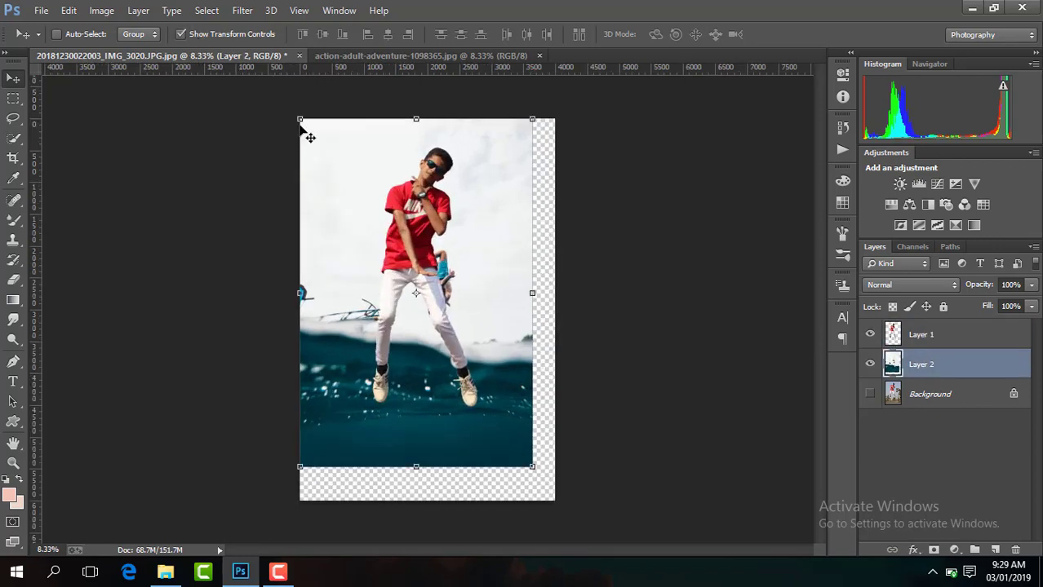
{"action": "left_click_drag", "start_coordinate": [532, 466], "coordinate": [558, 501]}
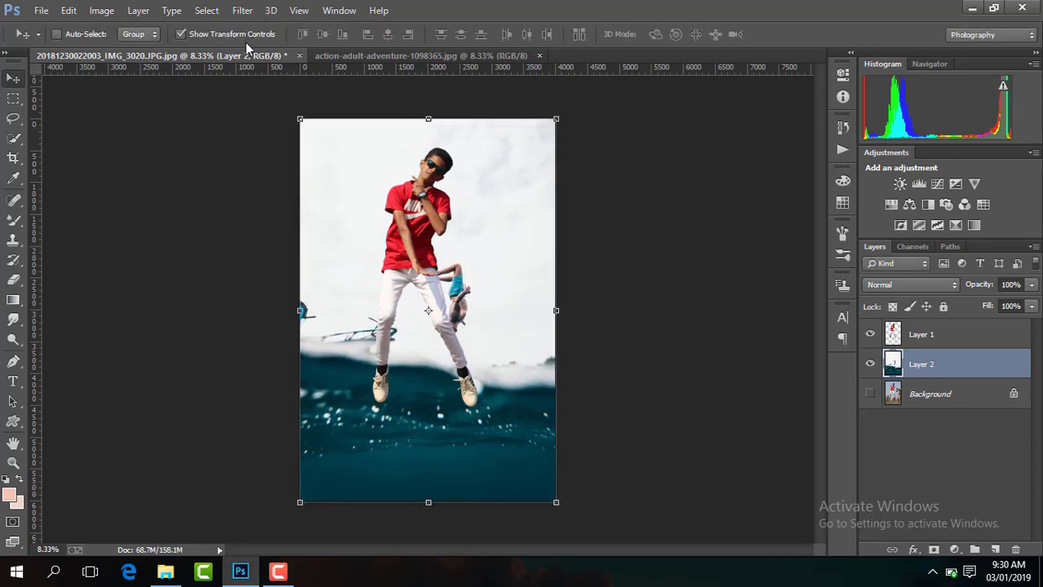
{"action": "left_click", "coordinate": [181, 33]}
{"action": "key", "text": "ctrl+plus"}
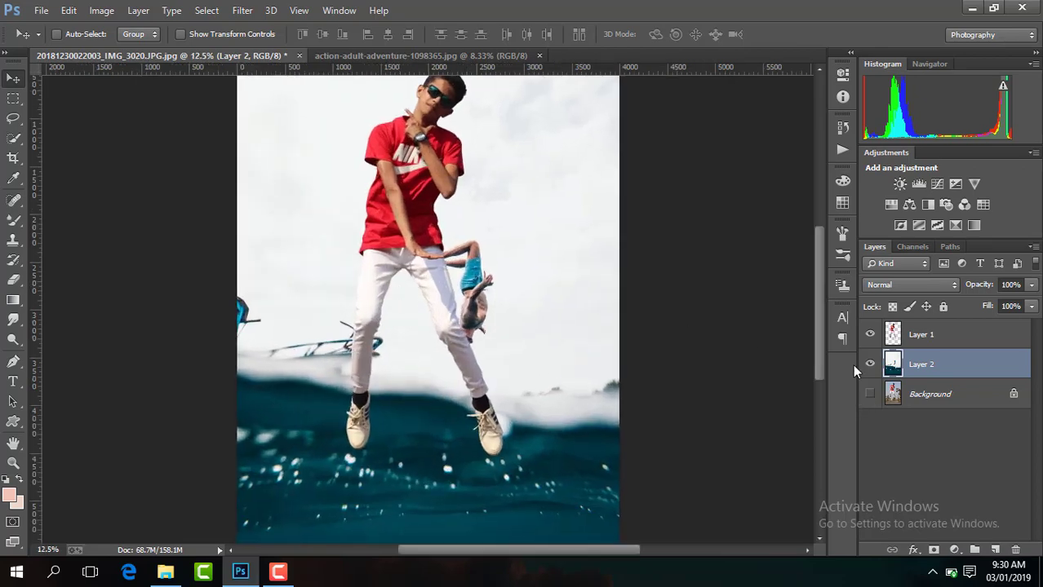
{"action": "mouse_move", "coordinate": [820, 325]}
{"action": "left_mouse_down"}
{"action": "mouse_move", "coordinate": [816, 298]}
{"action": "mouse_move", "coordinate": [818, 307]}
{"action": "left_mouse_up"}
Step: Nudge the boy's layer into position over the water
{"action": "key", "text": "alt+bracketright"}
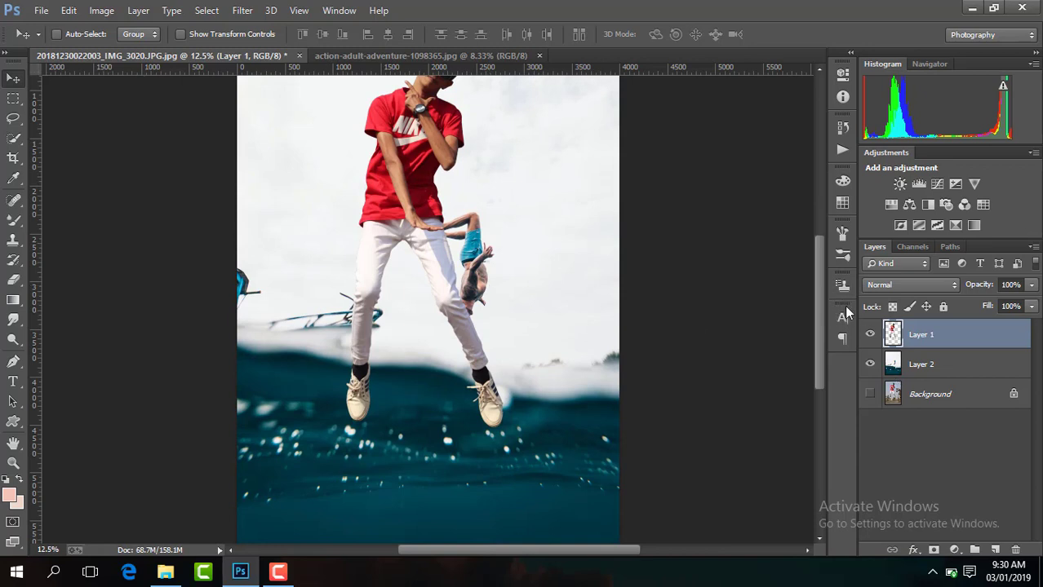
{"action": "left_click_drag", "start_coordinate": [821, 283], "coordinate": [821, 301]}
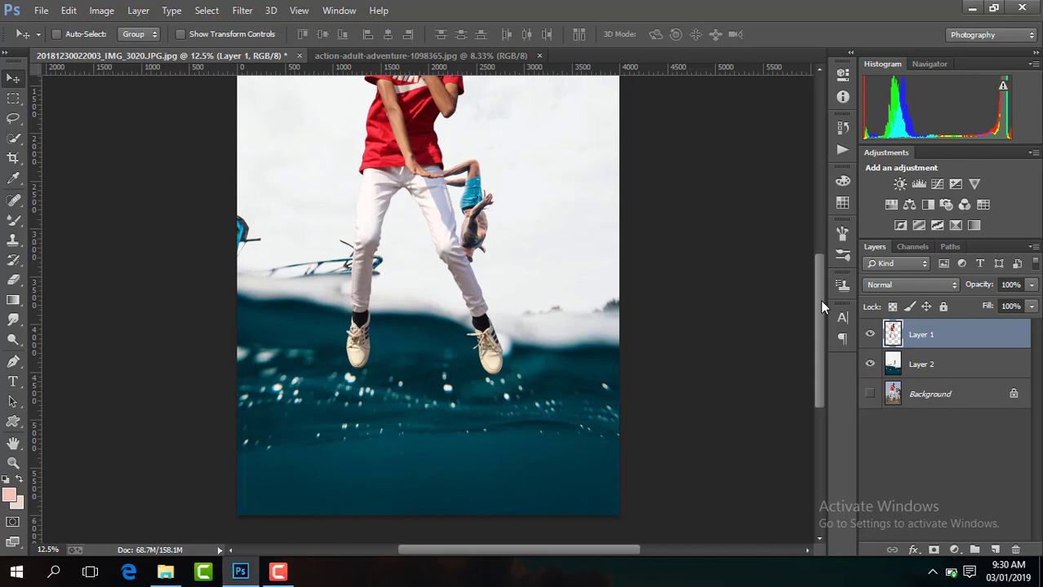
{"action": "left_click_drag", "start_coordinate": [819, 299], "coordinate": [819, 295]}
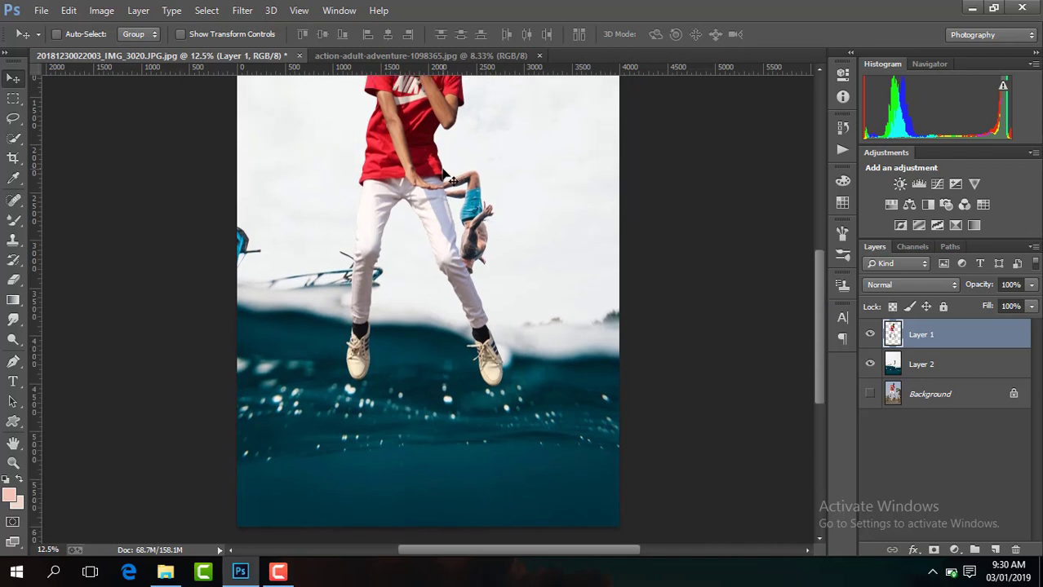
{"action": "left_click_drag", "start_coordinate": [441, 171], "coordinate": [445, 178]}
{"action": "key", "text": "ctrl+minus"}
{"action": "key", "text": "ctrl+minus"}
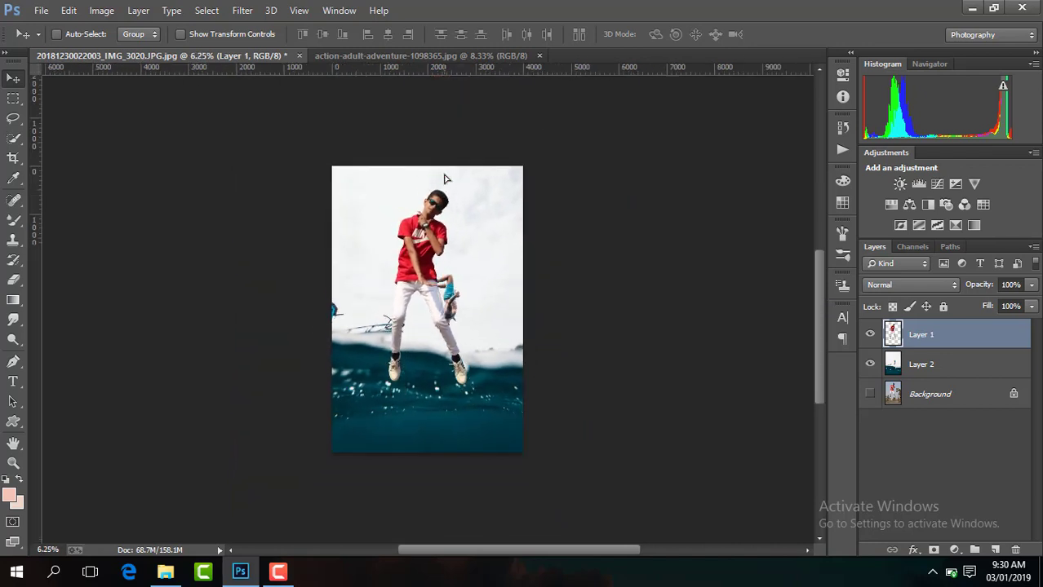
{"action": "key", "text": "ctrl+minus"}
{"action": "key", "text": "ctrl+plus"}
{"action": "key", "text": "ctrl+plus"}
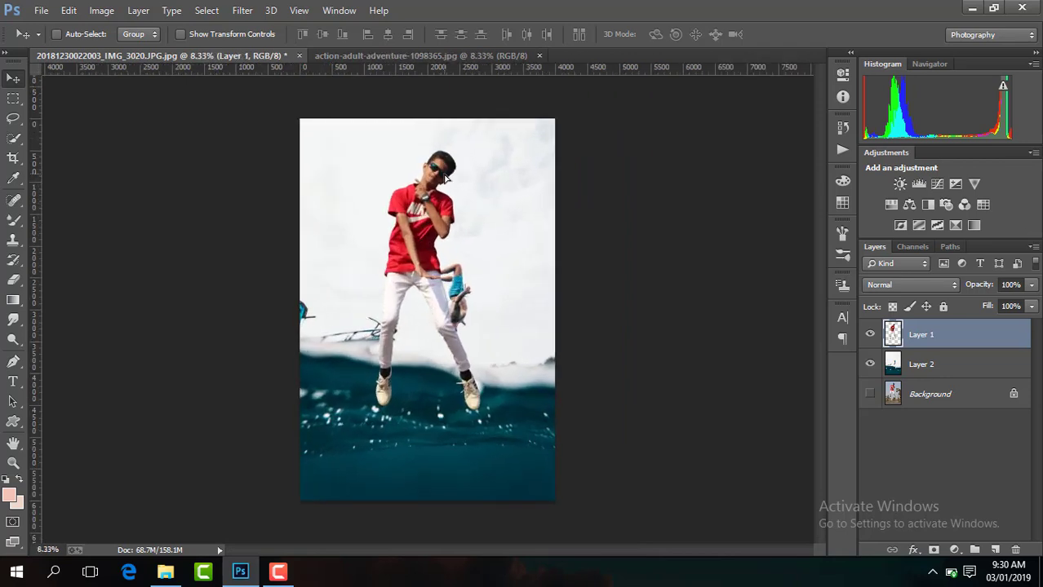
{"action": "left_click", "coordinate": [924, 366]}
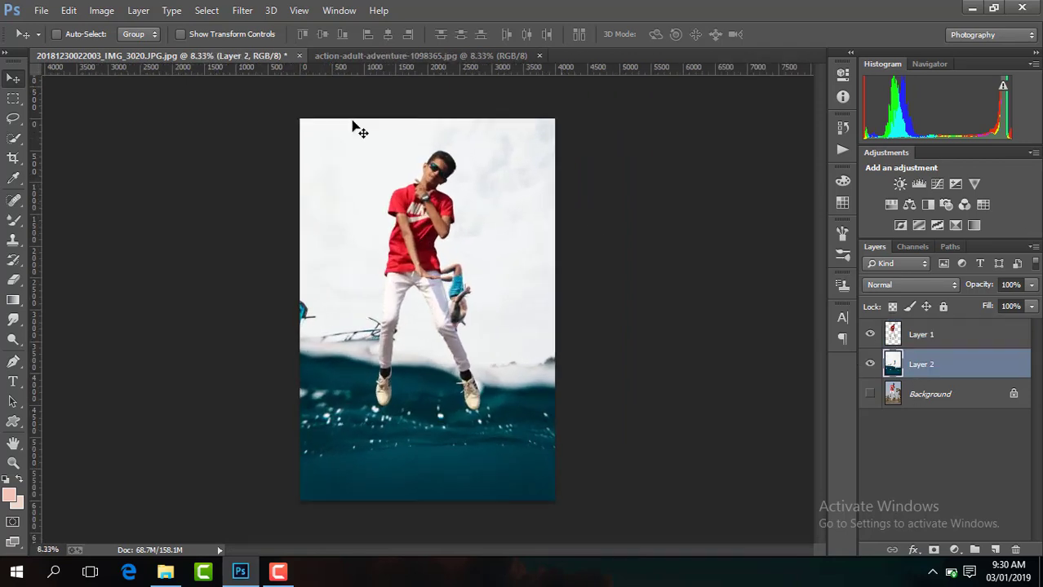
Step: Apply a 61 px Tilt-Shift blur to the ocean layer, with the focus band lowered onto the water
{"action": "left_click", "coordinate": [243, 10]}
{"action": "mouse_move", "coordinate": [250, 194]}
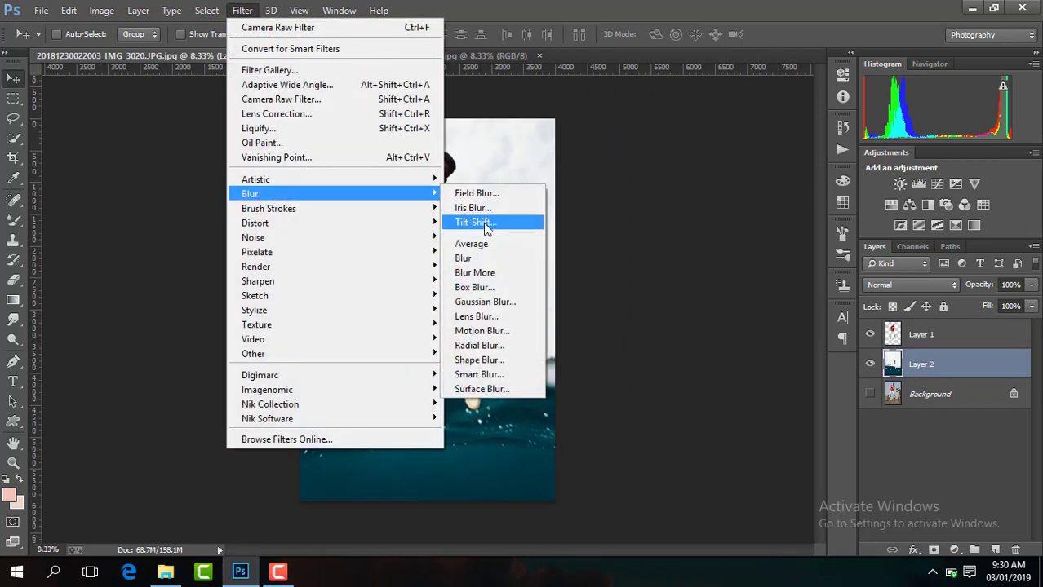
{"action": "left_click", "coordinate": [470, 222]}
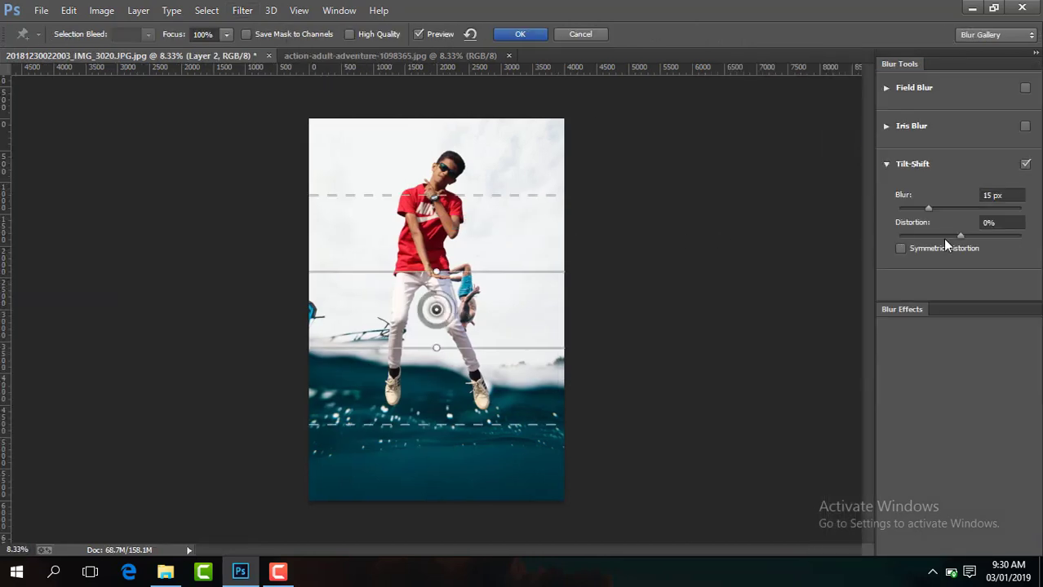
{"action": "left_click", "coordinate": [939, 208]}
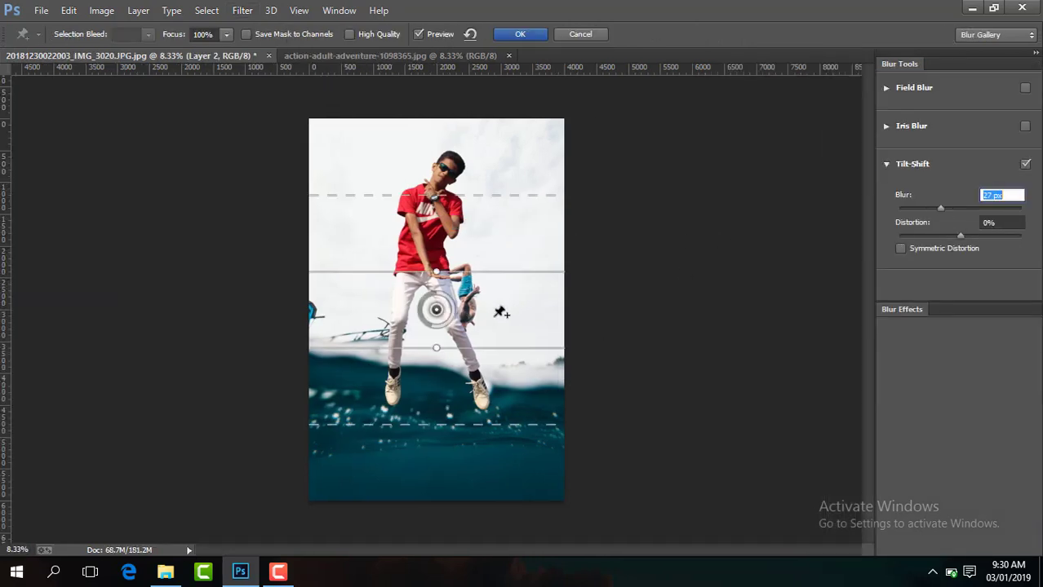
{"action": "left_click_drag", "start_coordinate": [495, 333], "coordinate": [503, 454]}
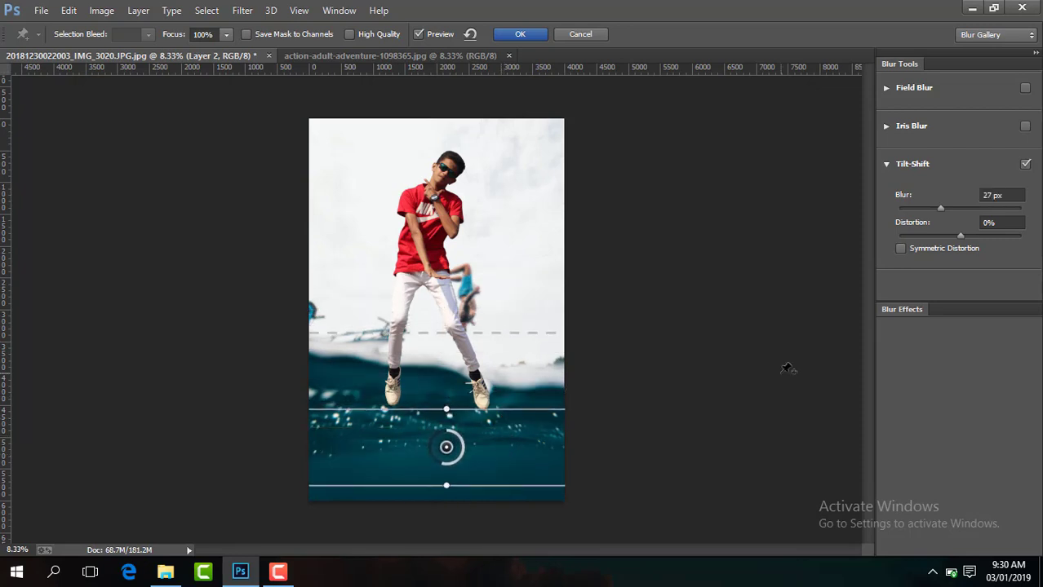
{"action": "left_click", "coordinate": [948, 208]}
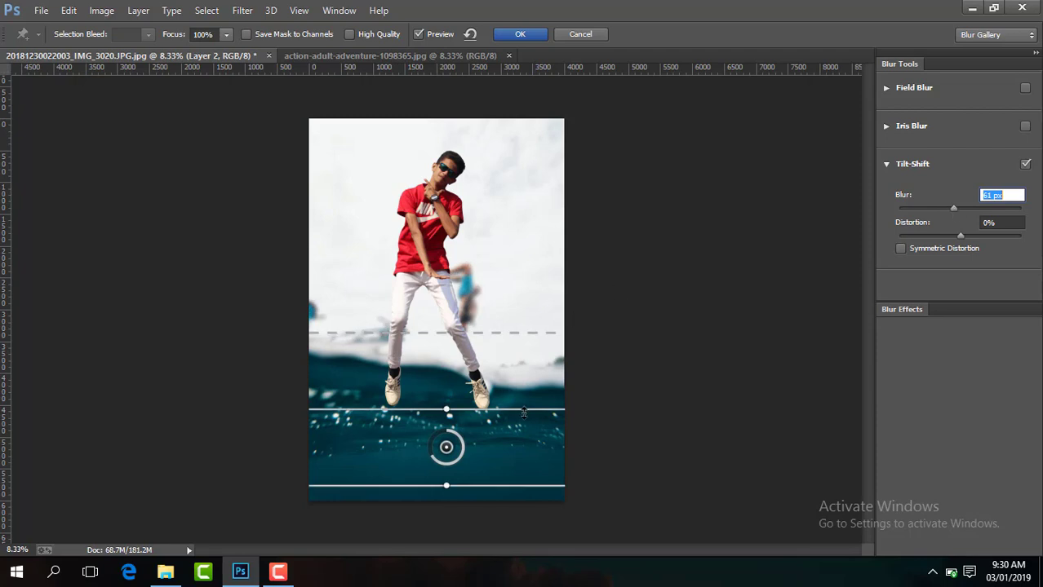
{"action": "left_click", "coordinate": [528, 35]}
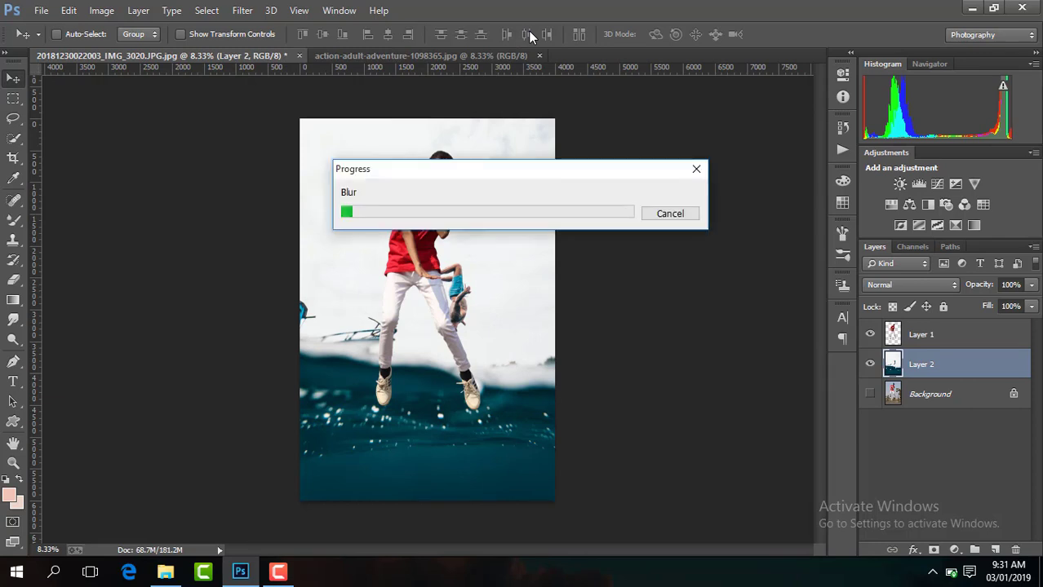
{"action": "left_click", "coordinate": [277, 571]}
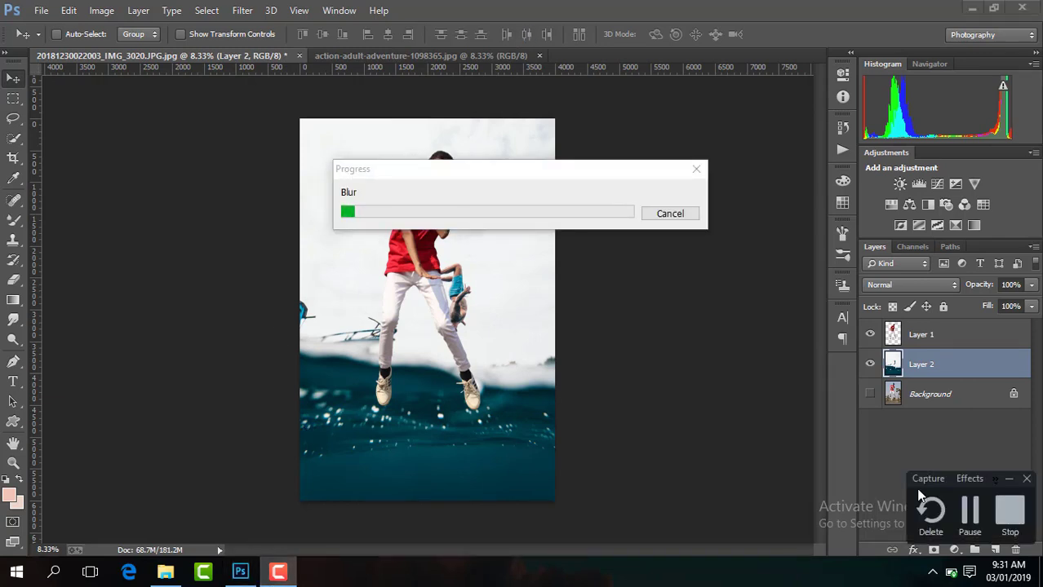
{"action": "left_click", "coordinate": [970, 514]}
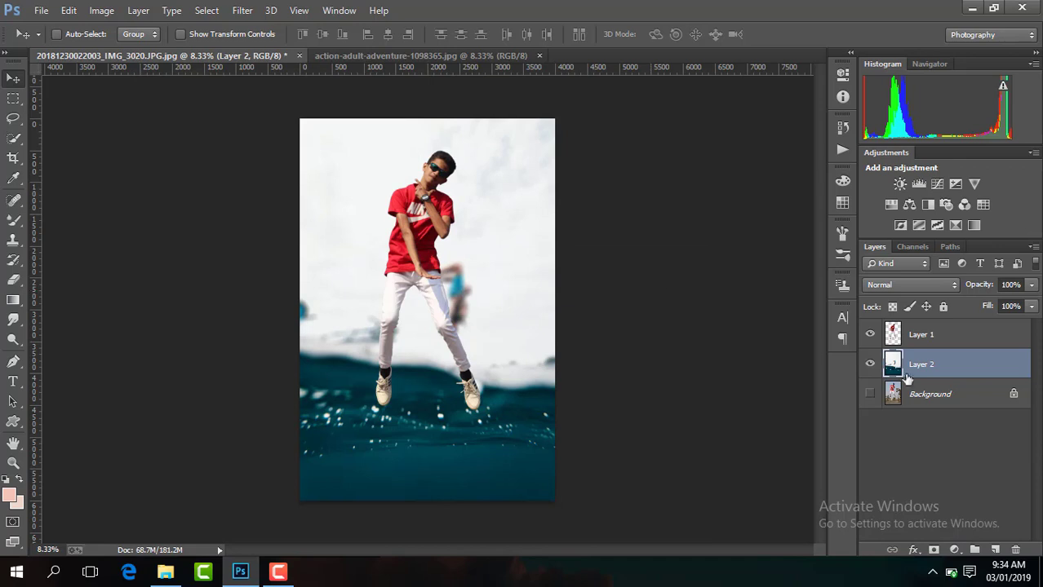
Step: Delete the hidden Background layer, leaving the boy's layer selected
{"action": "left_click", "coordinate": [928, 395]}
{"action": "key", "text": "Delete"}
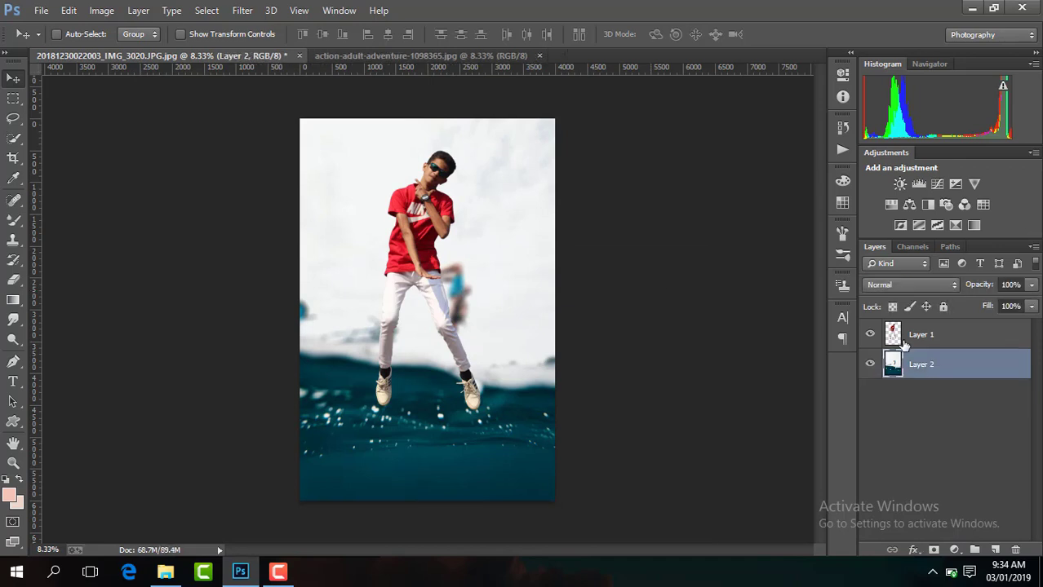
{"action": "left_click", "coordinate": [926, 340]}
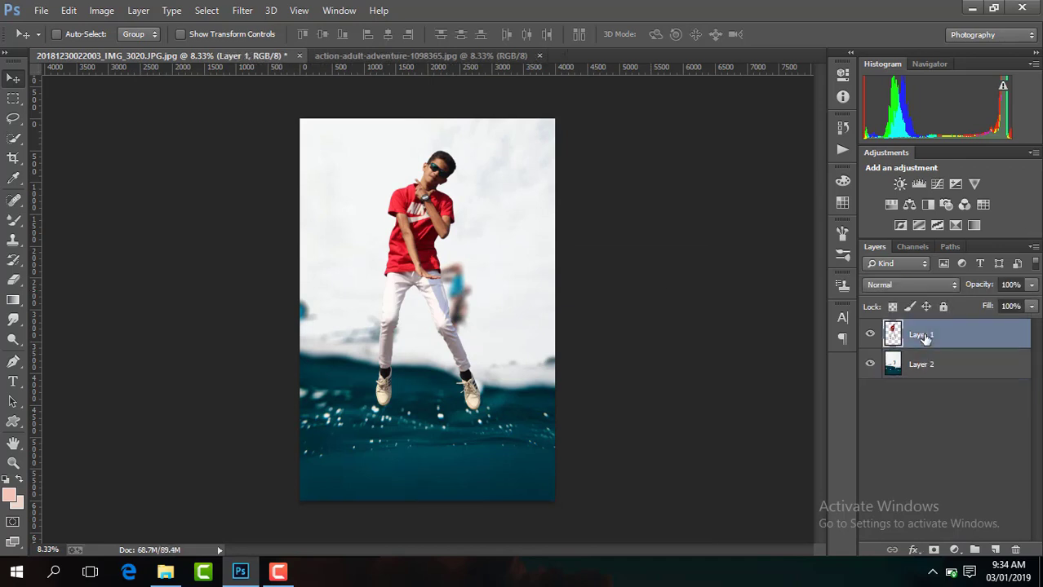
Step: Brighten the boy's shadows with Shadows/Highlights and duplicate his layer as Layer 1 copy
{"action": "left_click", "coordinate": [101, 10]}
{"action": "mouse_move", "coordinate": [122, 49]}
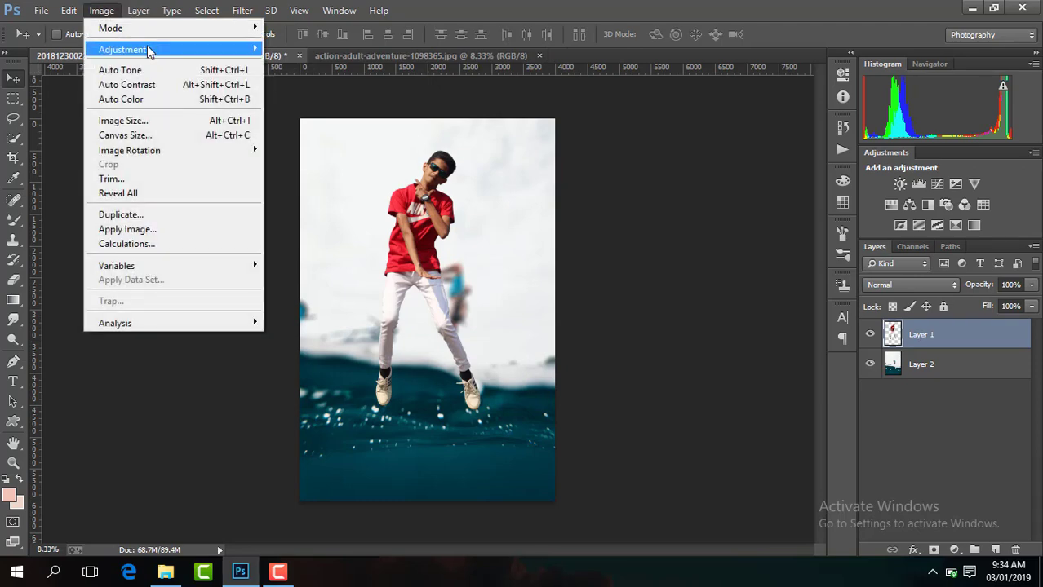
{"action": "left_click", "coordinate": [353, 303]}
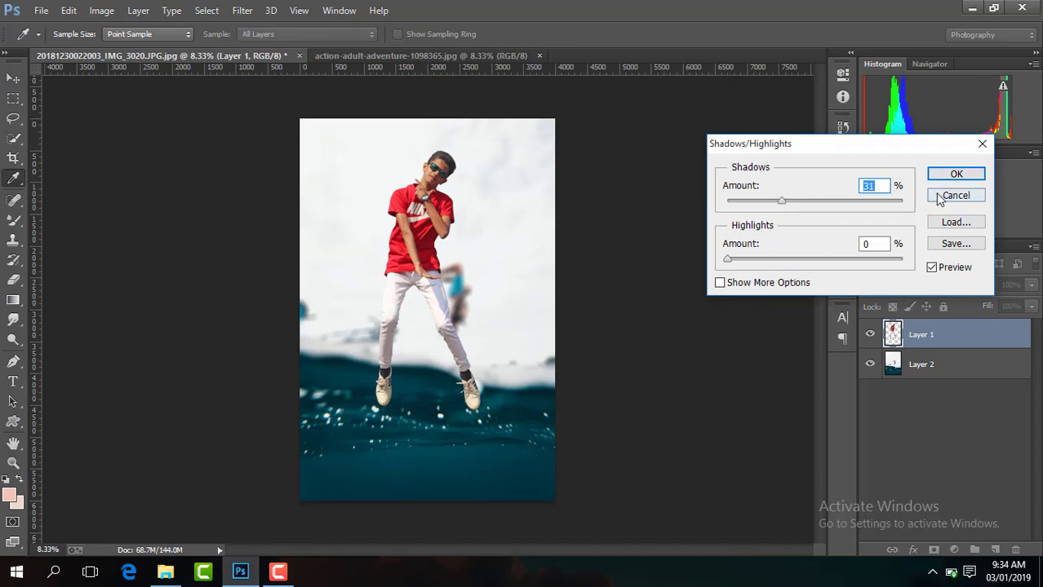
{"action": "left_click", "coordinate": [955, 175]}
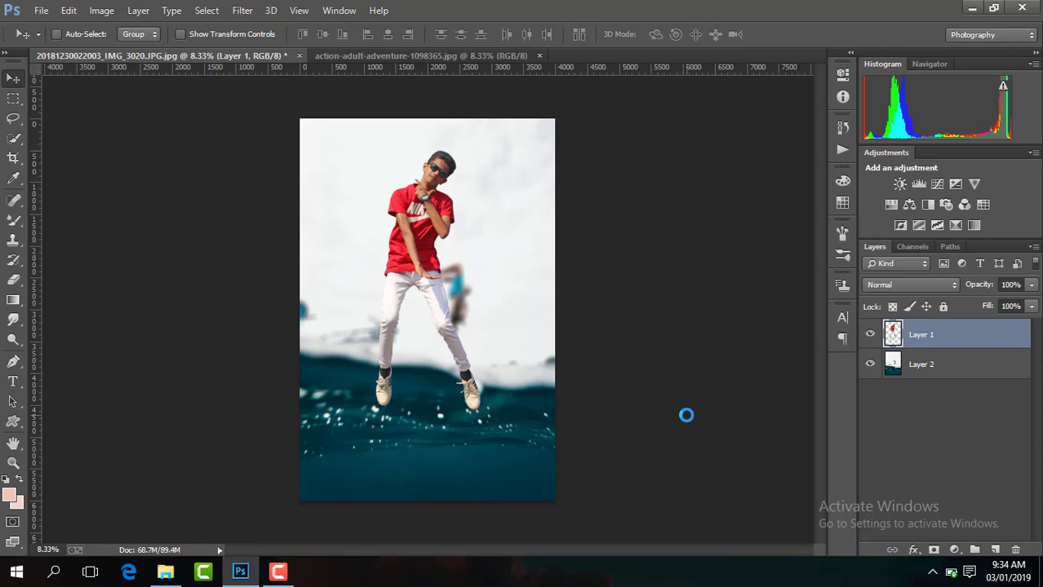
{"action": "key", "text": "ctrl+j"}
Step: In Camera Raw, set Shadows +100 and Contrast +28, warm the temperature, and deepen the blacks
{"action": "left_click", "coordinate": [243, 10]}
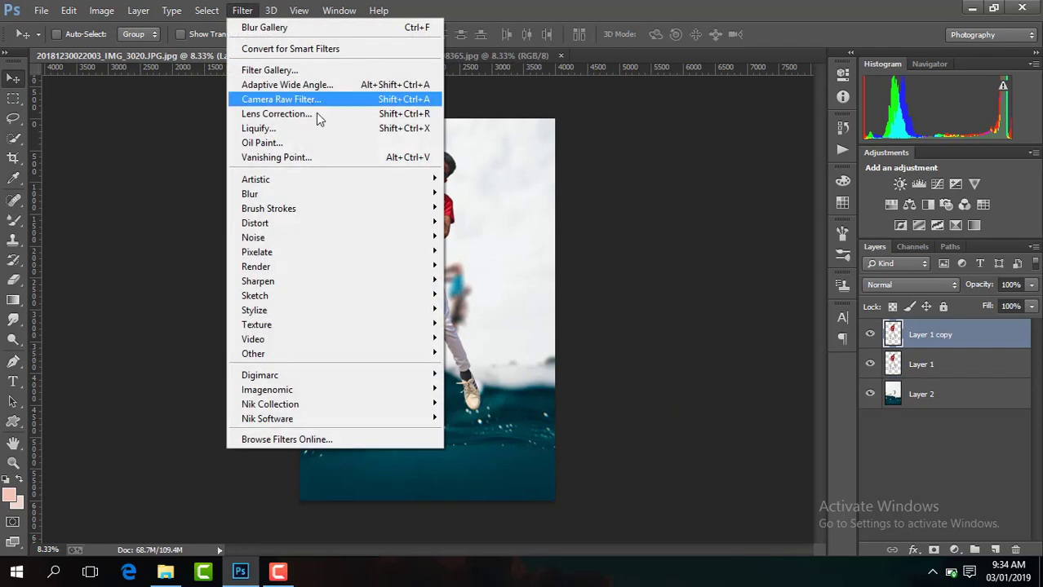
{"action": "left_click", "coordinate": [316, 101]}
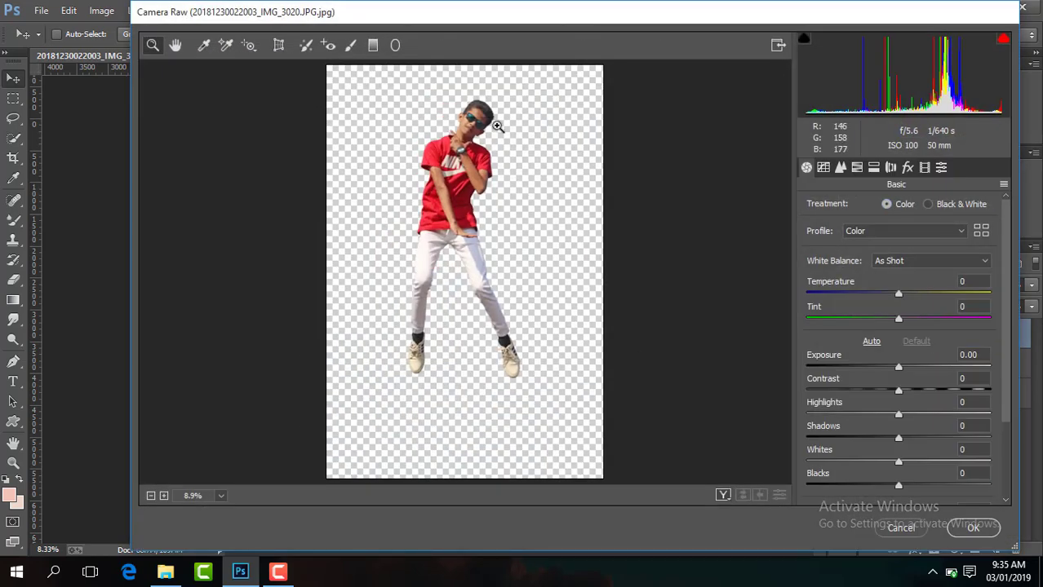
{"action": "left_click", "coordinate": [497, 126]}
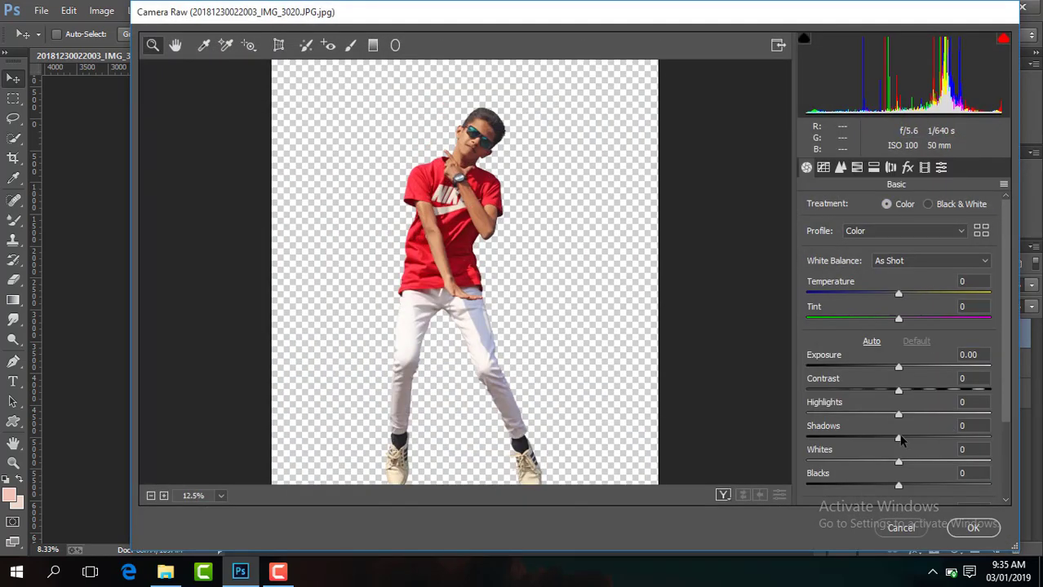
{"action": "left_click_drag", "start_coordinate": [944, 439], "coordinate": [1019, 447]}
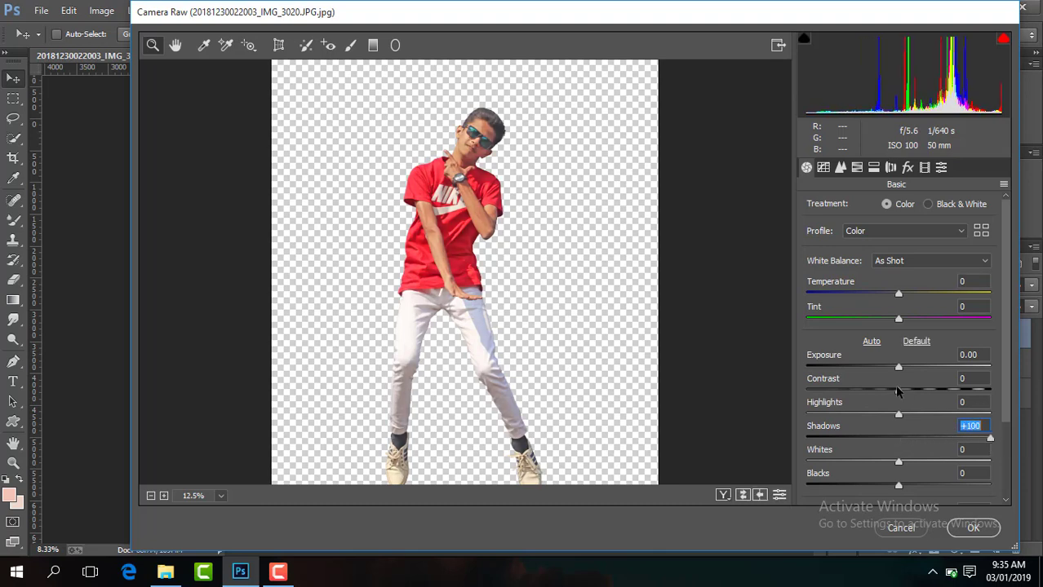
{"action": "mouse_move", "coordinate": [898, 390]}
{"action": "left_mouse_down"}
{"action": "mouse_move", "coordinate": [922, 392]}
{"action": "mouse_move", "coordinate": [904, 369]}
{"action": "left_mouse_up"}
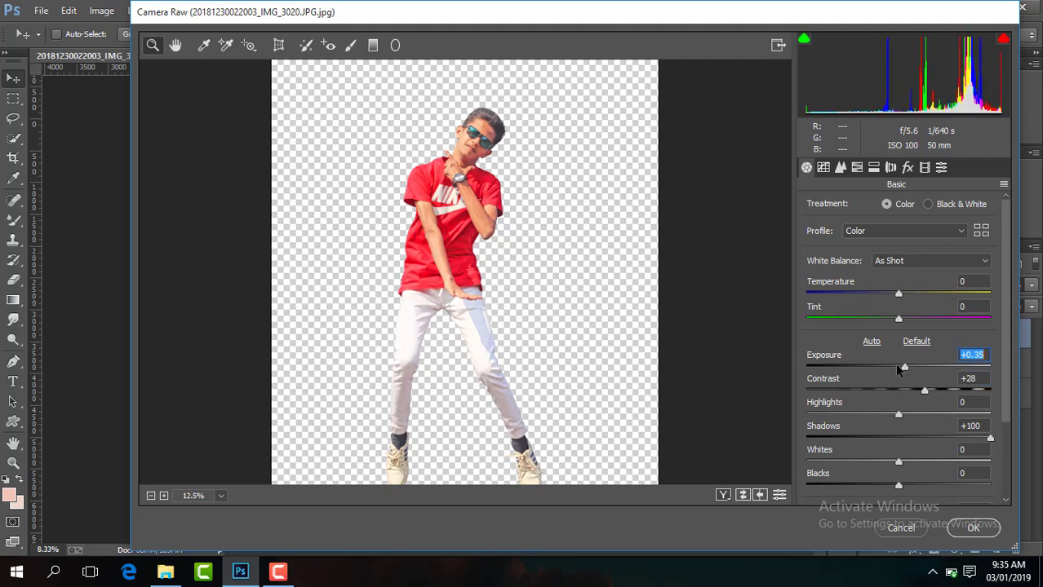
{"action": "left_click_drag", "start_coordinate": [902, 299], "coordinate": [905, 298]}
{"action": "scroll", "coordinate": [938, 375], "scroll_direction": "down", "scroll_amount": 2}
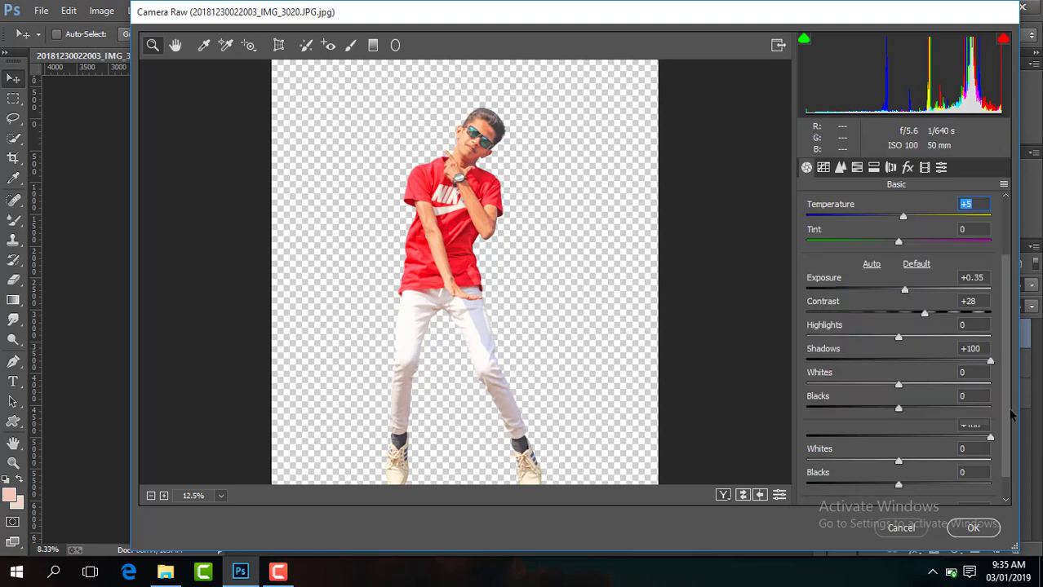
{"action": "scroll", "coordinate": [897, 400], "scroll_direction": "down", "scroll_amount": 2}
{"action": "left_click_drag", "start_coordinate": [897, 388], "coordinate": [878, 388]}
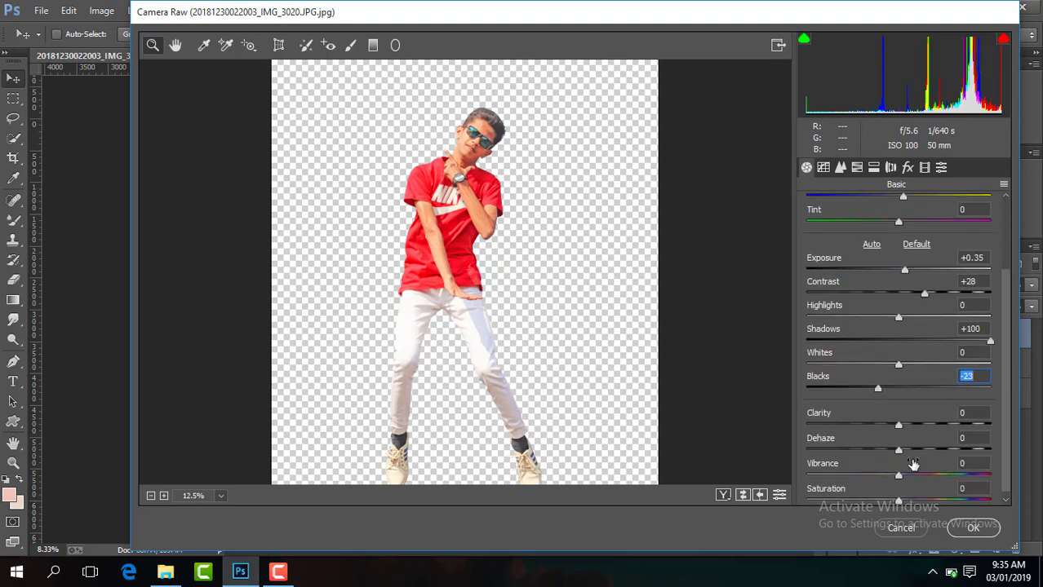
{"action": "left_click_drag", "start_coordinate": [897, 425], "coordinate": [913, 425]}
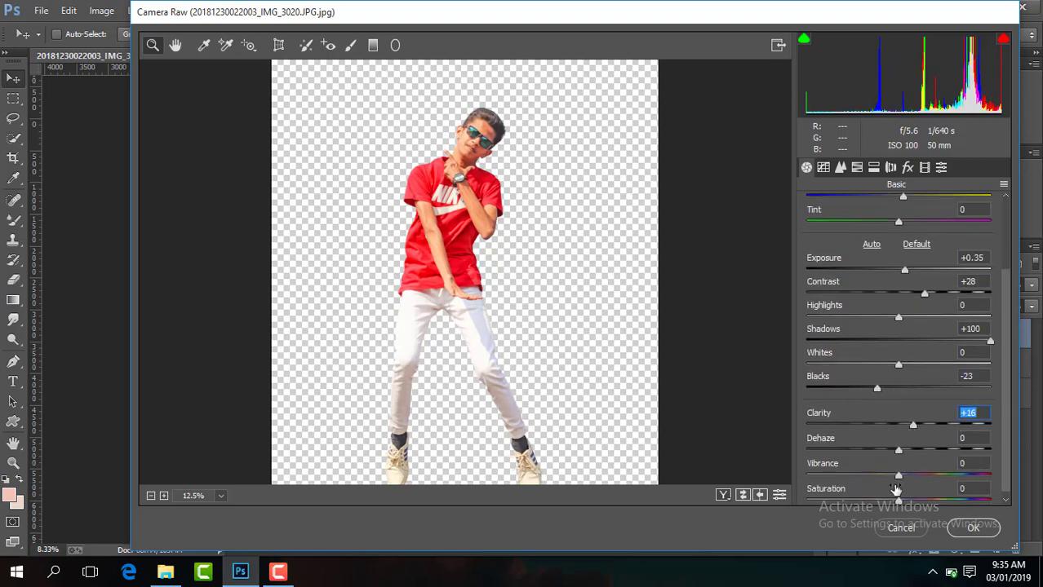
{"action": "left_click_drag", "start_coordinate": [899, 477], "coordinate": [915, 476]}
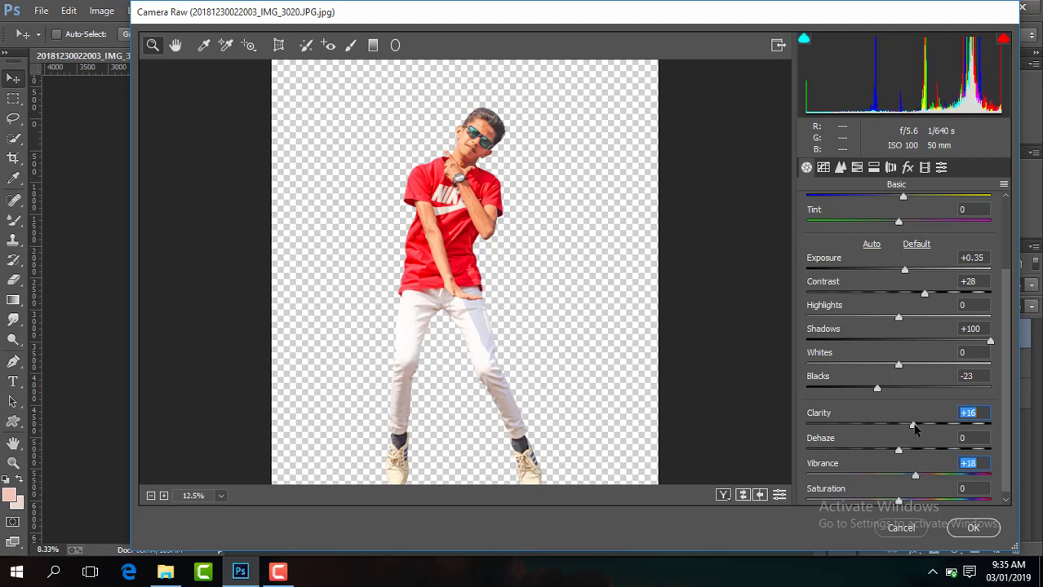
Step: In HSL, set Yellows and Greens saturation to -100 and slightly lower Oranges saturation
{"action": "left_click", "coordinate": [857, 168]}
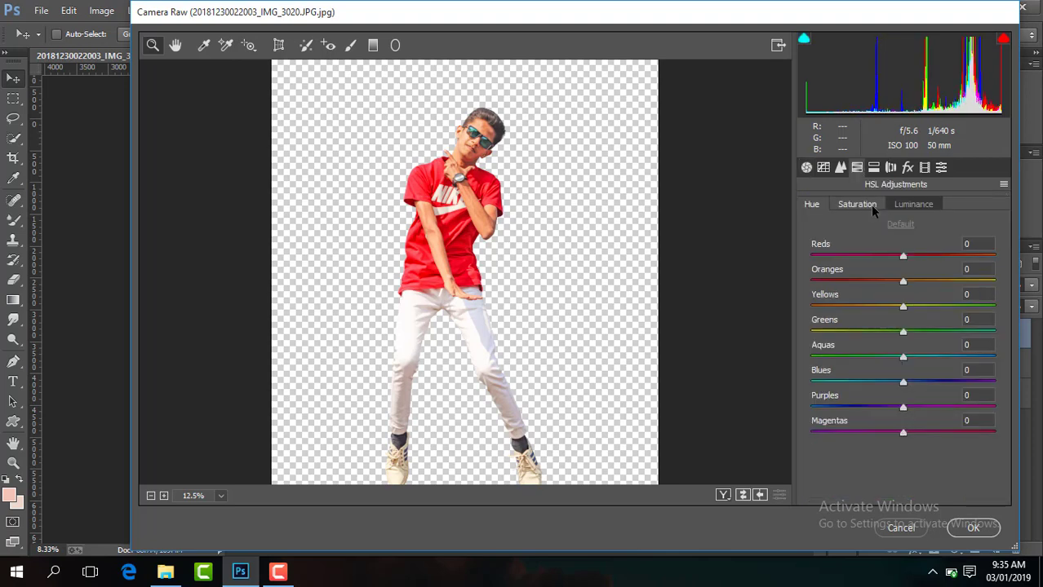
{"action": "left_click", "coordinate": [856, 205]}
{"action": "left_click_drag", "start_coordinate": [904, 307], "coordinate": [777, 324]}
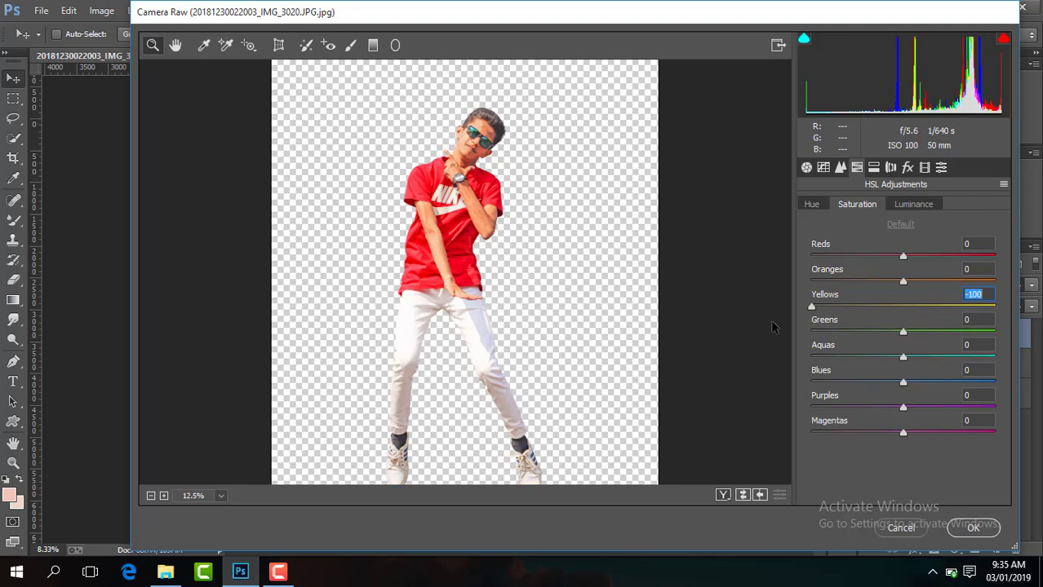
{"action": "key", "text": "Tab"}
{"action": "type", "text": "-100"}
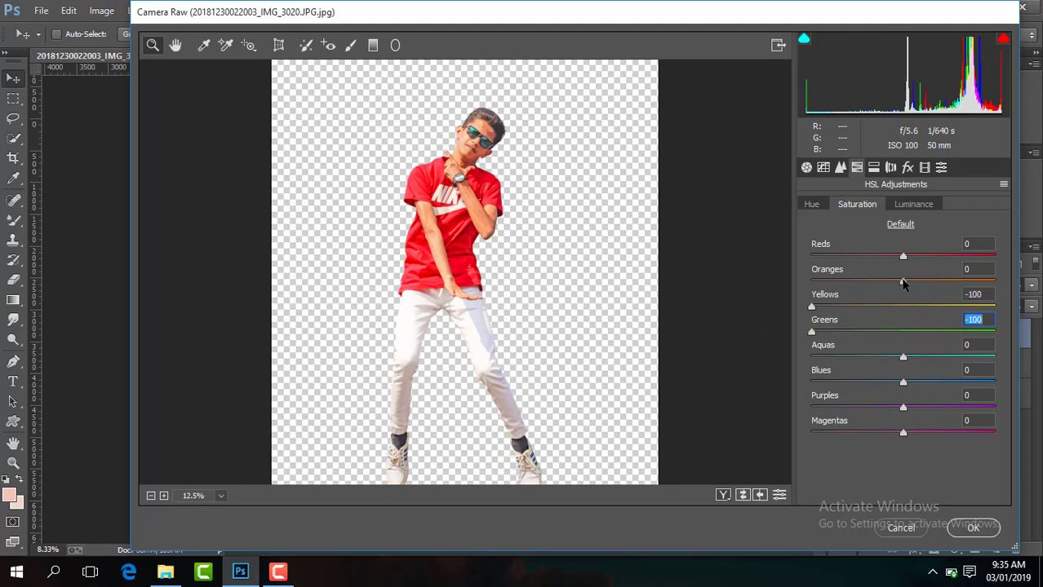
{"action": "left_click_drag", "start_coordinate": [903, 284], "coordinate": [914, 282]}
{"action": "left_click", "coordinate": [914, 205]}
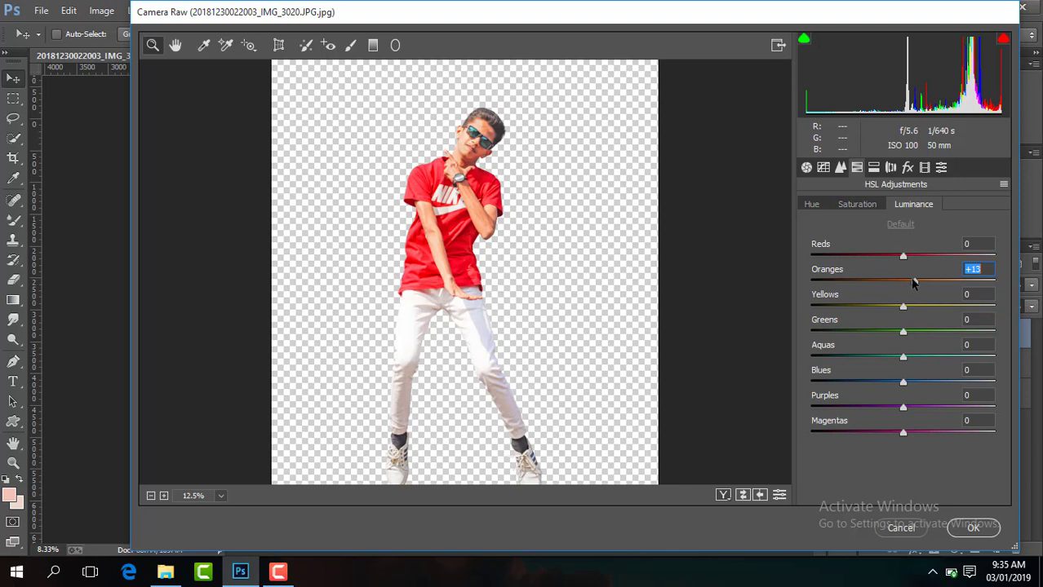
Step: Add sharpening amount 51 and luminance noise reduction, then apply the Camera Raw filter
{"action": "left_click", "coordinate": [840, 167]}
{"action": "left_click_drag", "start_coordinate": [807, 231], "coordinate": [869, 232]}
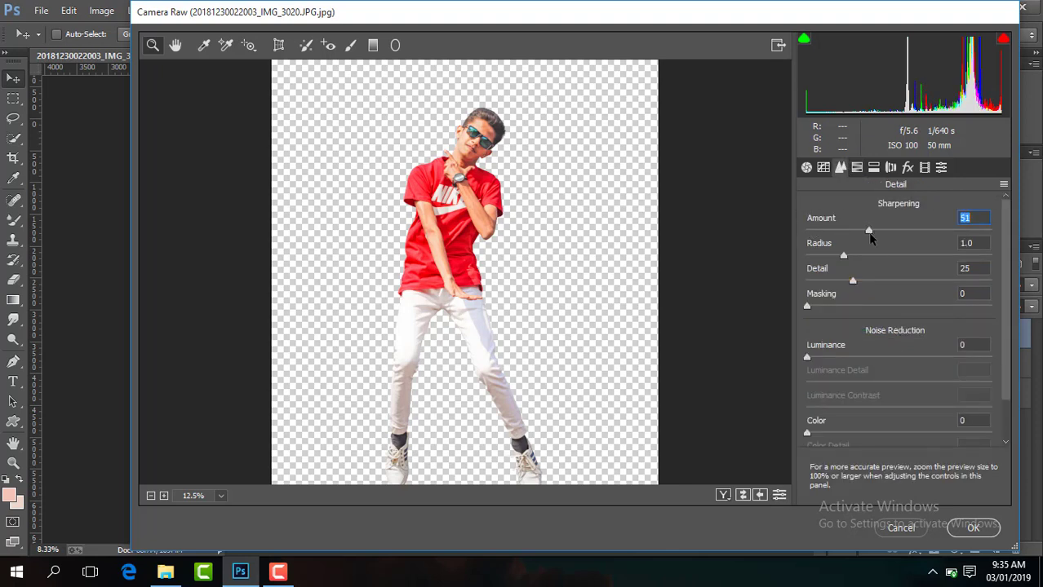
{"action": "left_click_drag", "start_coordinate": [807, 358], "coordinate": [865, 358]}
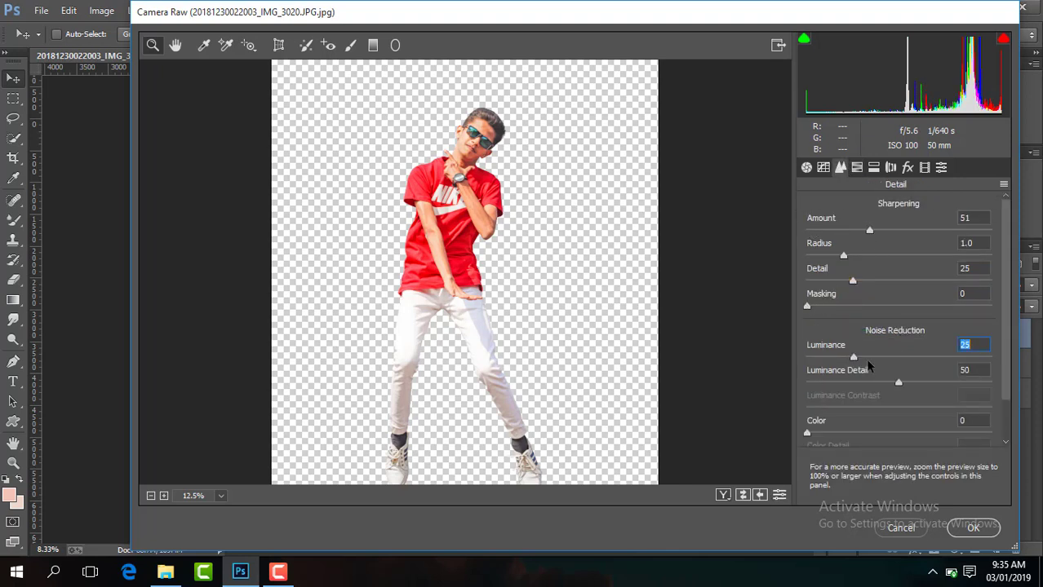
{"action": "left_click", "coordinate": [972, 528]}
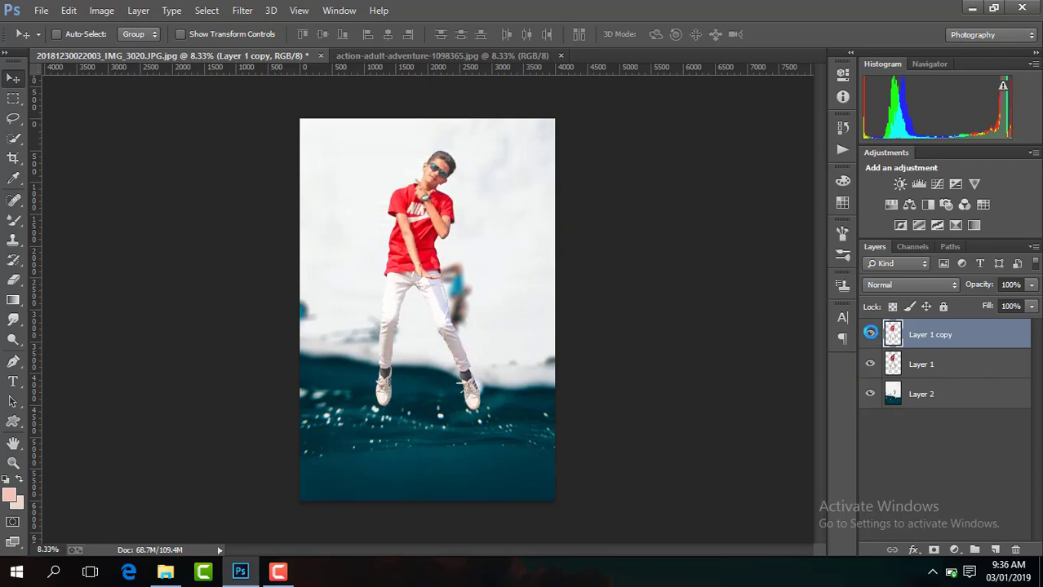
Step: Place the images (1) sparkle picture as an embedded layer, enlarged across the canvas
{"action": "left_click", "coordinate": [870, 334]}
{"action": "left_click", "coordinate": [870, 334]}
{"action": "left_click", "coordinate": [870, 335]}
{"action": "left_click", "coordinate": [41, 10]}
{"action": "left_click", "coordinate": [99, 232]}
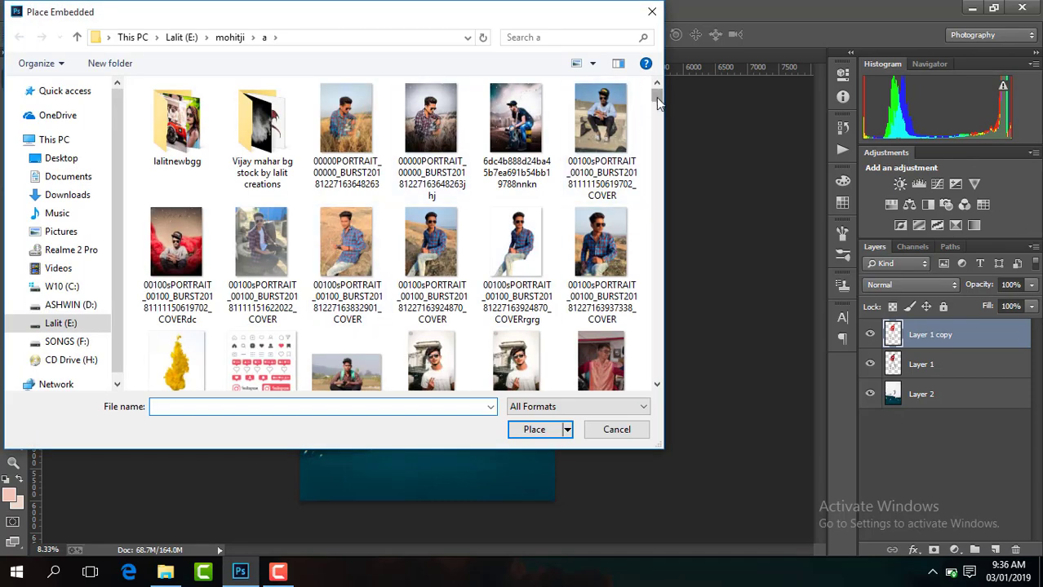
{"action": "mouse_move", "coordinate": [657, 102]}
{"action": "left_mouse_down"}
{"action": "mouse_move", "coordinate": [663, 233]}
{"action": "mouse_move", "coordinate": [594, 240]}
{"action": "left_mouse_up"}
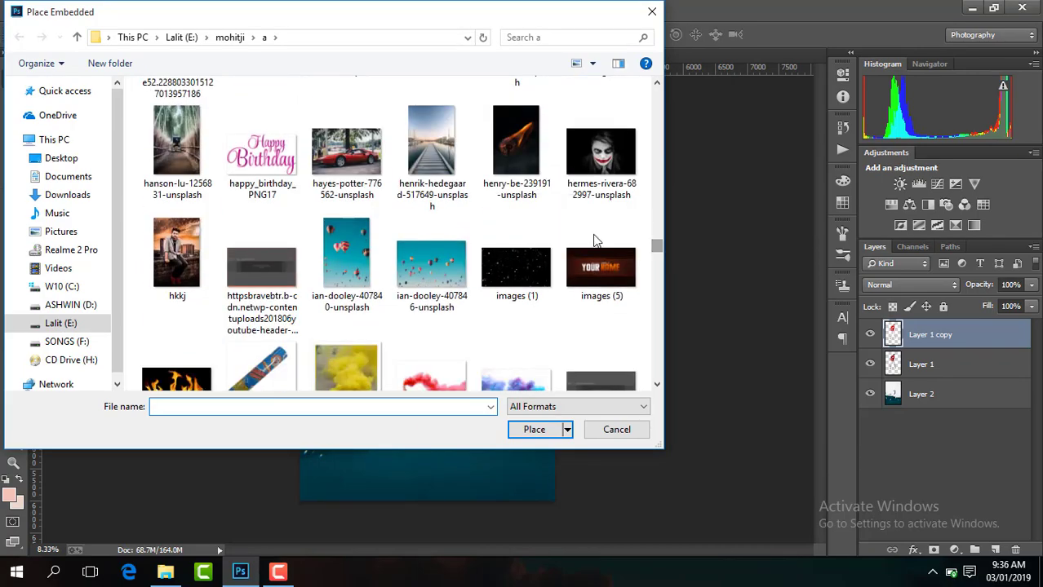
{"action": "double_click", "coordinate": [516, 263]}
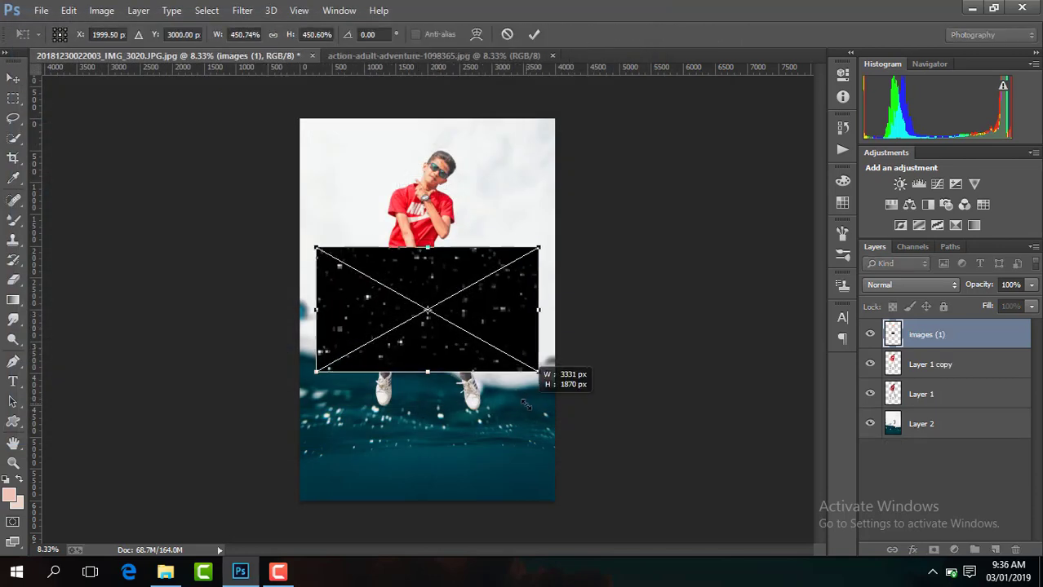
{"action": "left_click_drag", "start_coordinate": [453, 328], "coordinate": [562, 388]}
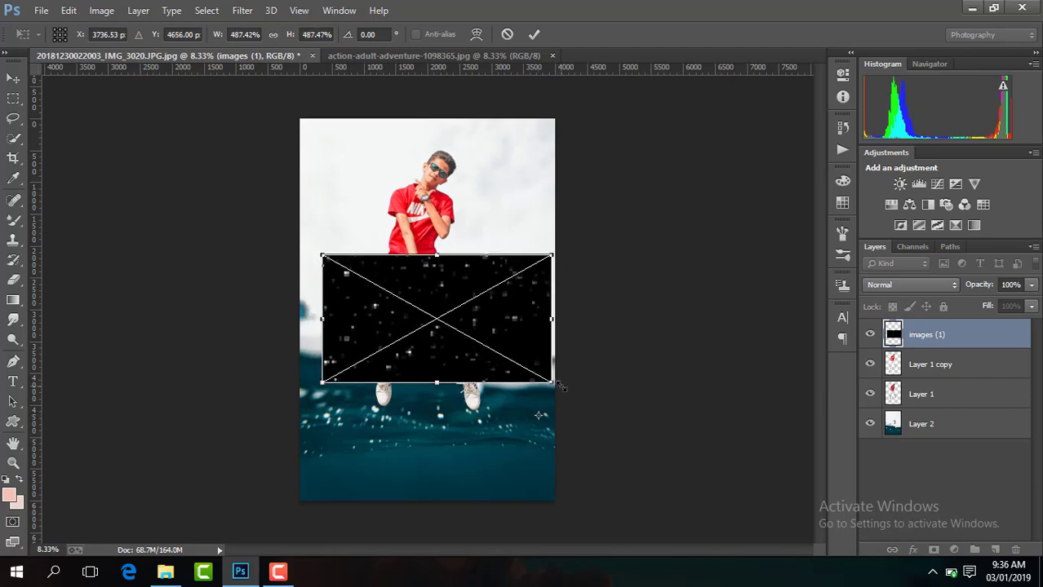
{"action": "left_click", "coordinate": [533, 35]}
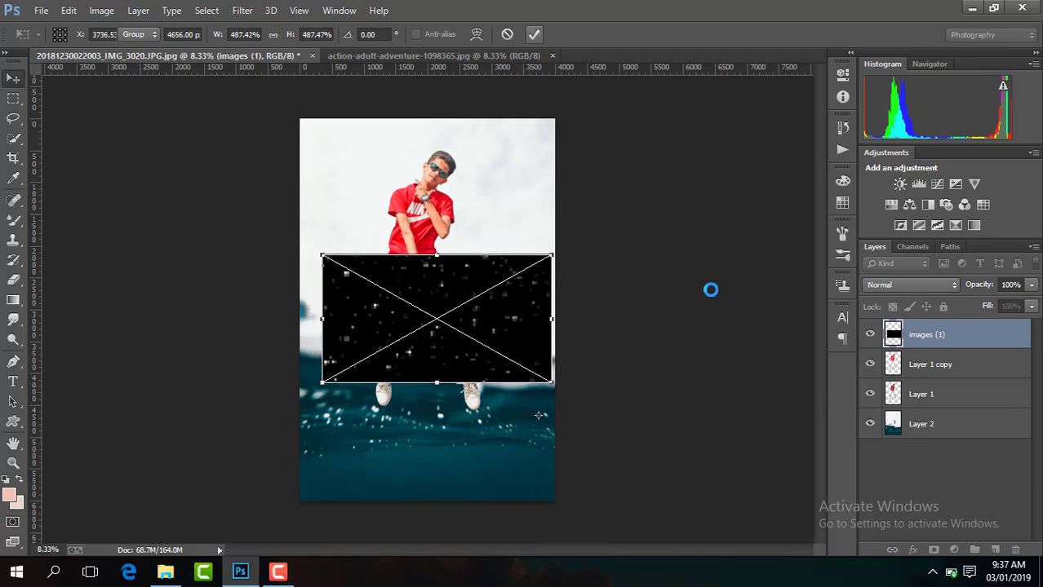
Step: Set the sparkle layer to Screen blend mode and stretch it over the water at the bottom
{"action": "left_click", "coordinate": [874, 288]}
{"action": "left_click", "coordinate": [873, 128]}
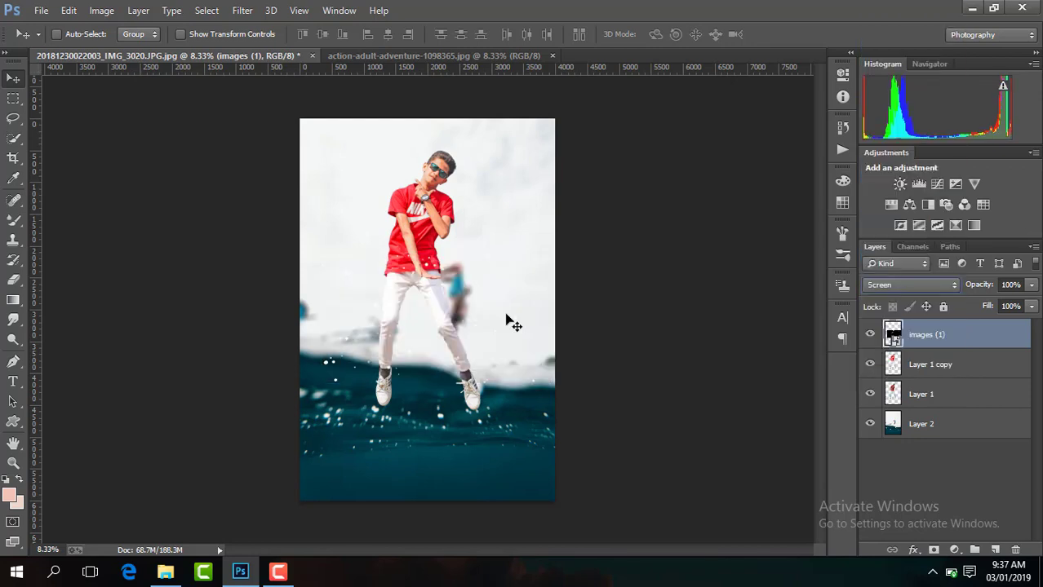
{"action": "left_click_drag", "start_coordinate": [495, 326], "coordinate": [486, 439]}
{"action": "left_click", "coordinate": [233, 33]}
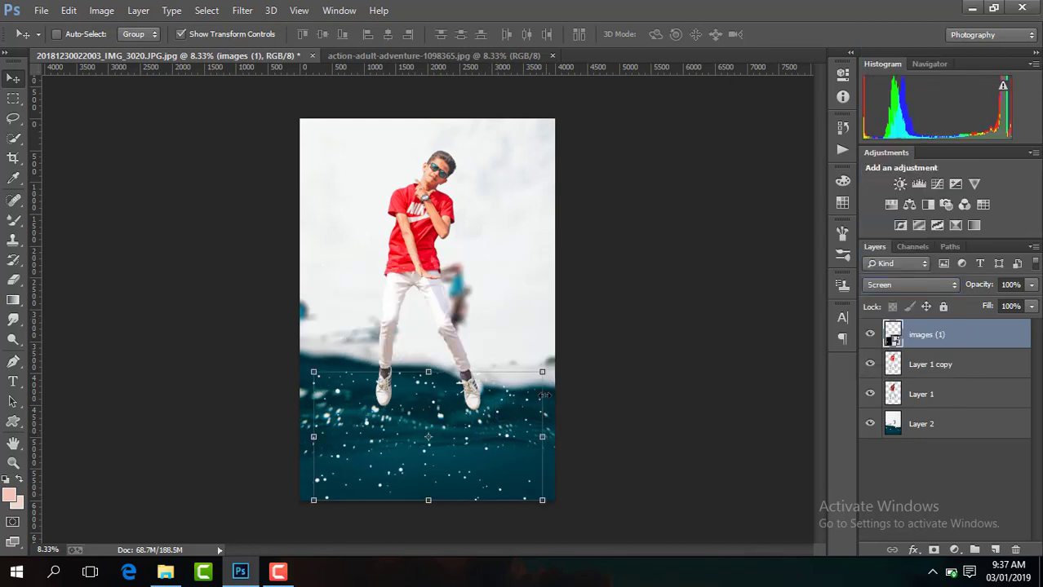
{"action": "left_click_drag", "start_coordinate": [490, 397], "coordinate": [479, 400]}
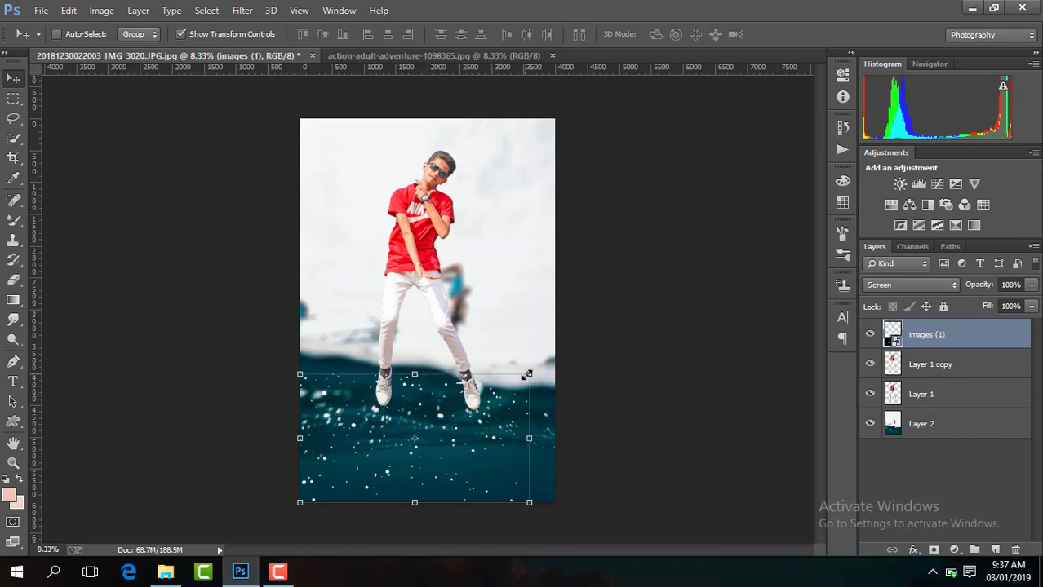
{"action": "left_click_drag", "start_coordinate": [527, 374], "coordinate": [556, 357]}
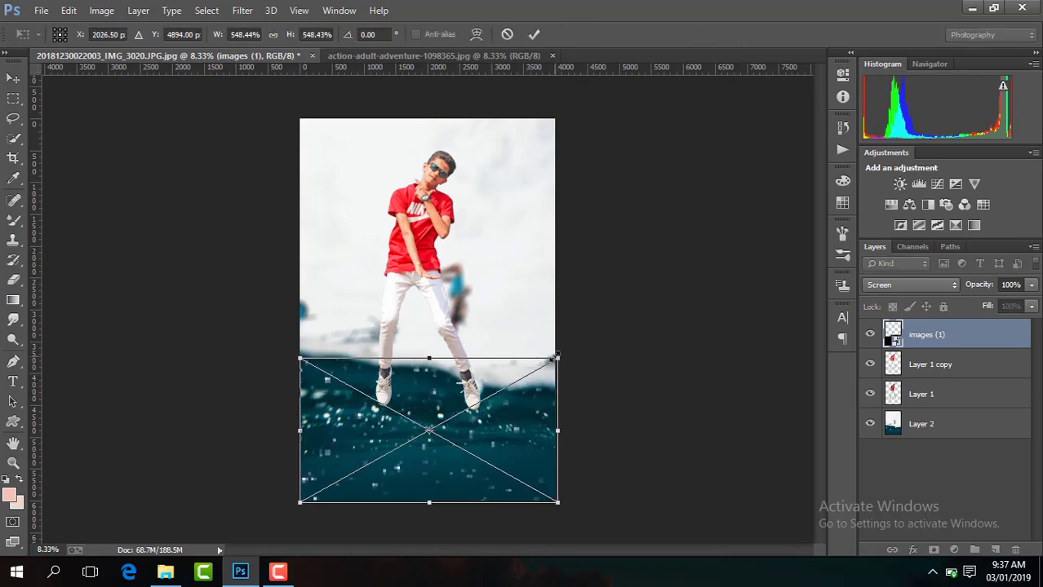
{"action": "key", "text": "Return"}
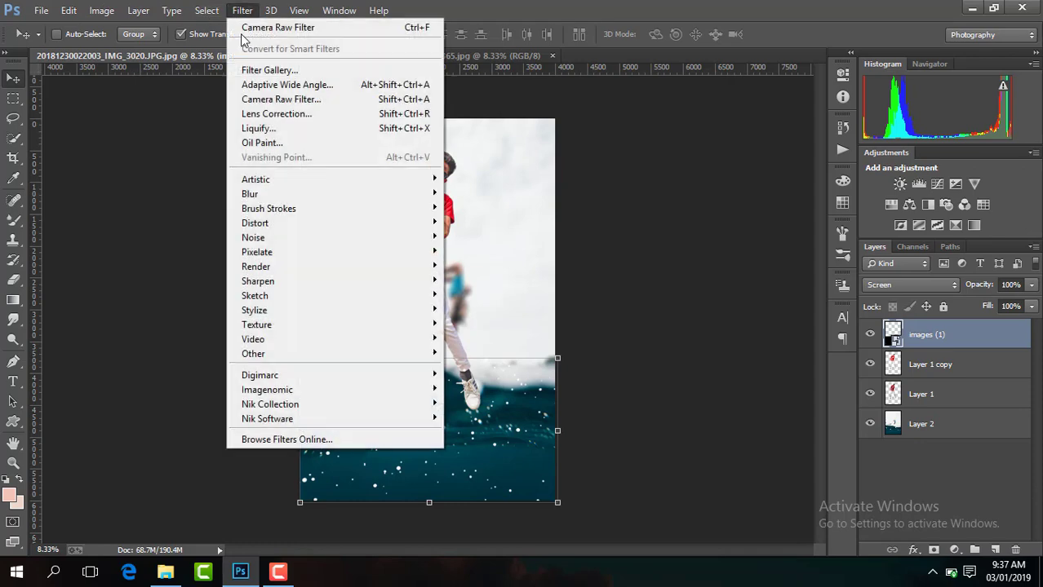
Step: Give the sparkle layer a 0° Motion Blur of about 30 px and nudge it over the water
{"action": "left_click", "coordinate": [242, 9]}
{"action": "mouse_move", "coordinate": [250, 195]}
{"action": "left_click", "coordinate": [535, 331]}
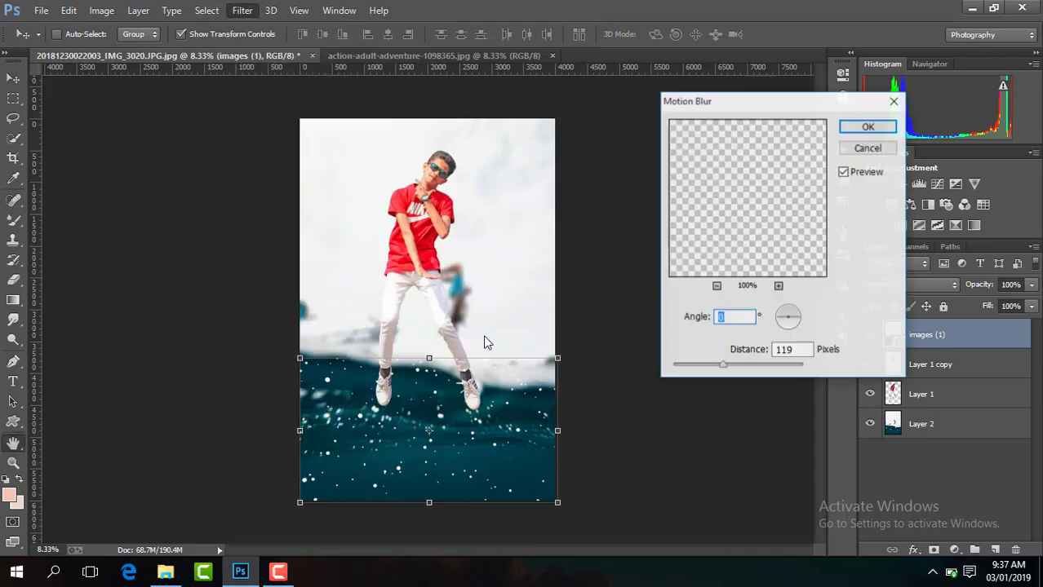
{"action": "left_click_drag", "start_coordinate": [713, 367], "coordinate": [694, 369]}
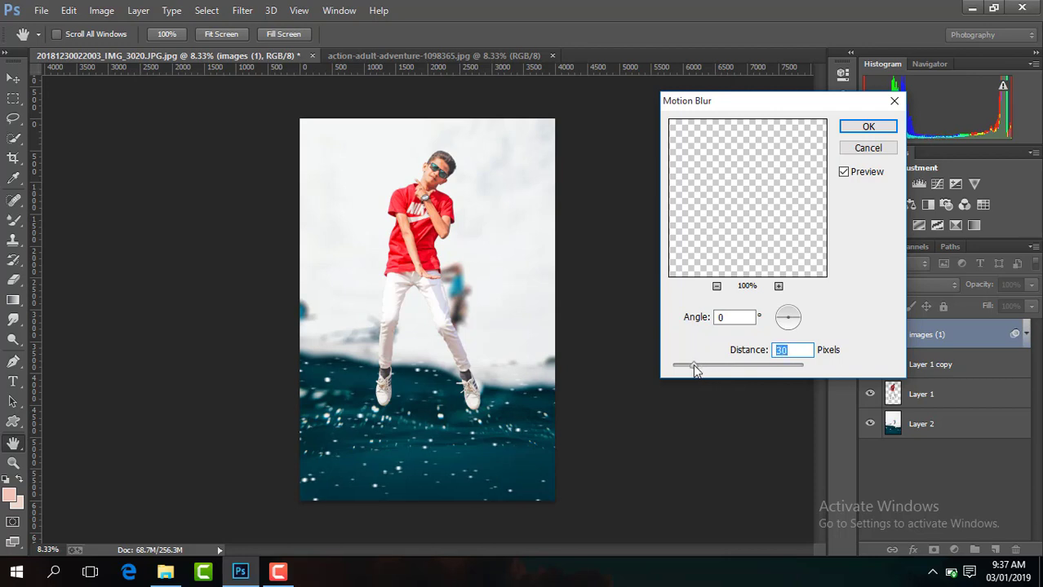
{"action": "left_click", "coordinate": [867, 128]}
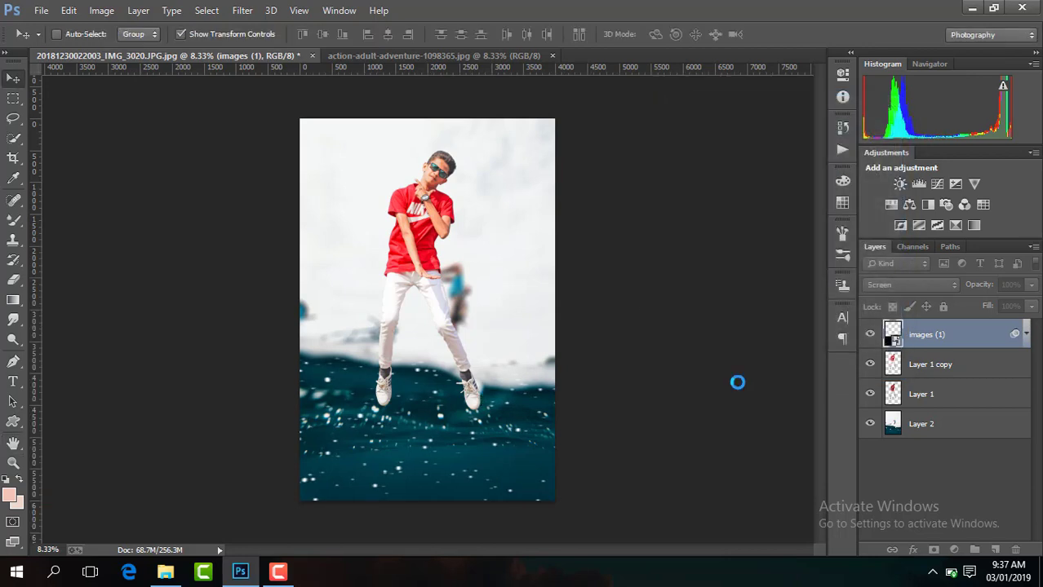
{"action": "left_click_drag", "start_coordinate": [526, 404], "coordinate": [529, 384]}
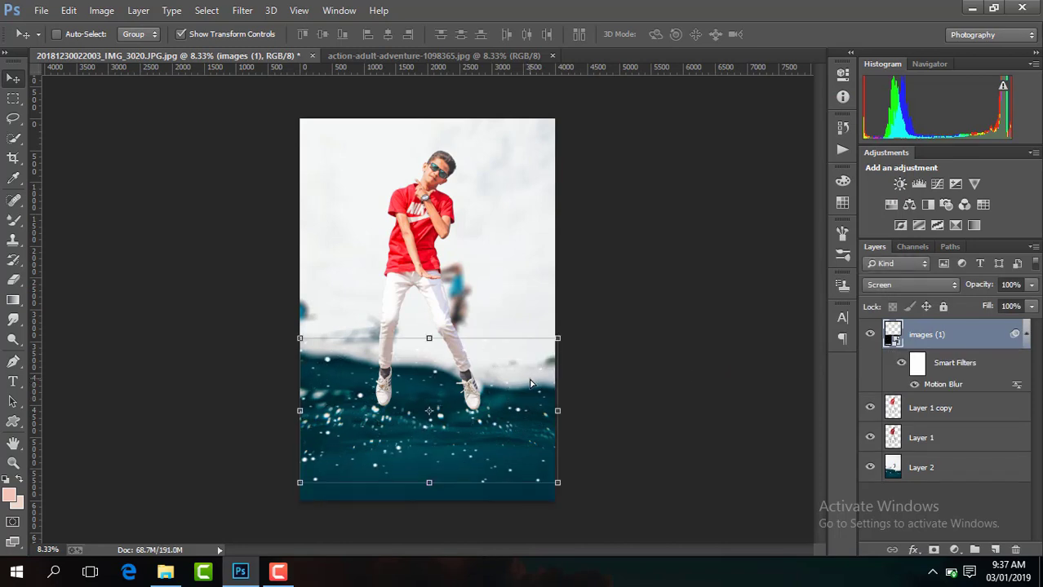
{"action": "left_click", "coordinate": [252, 39]}
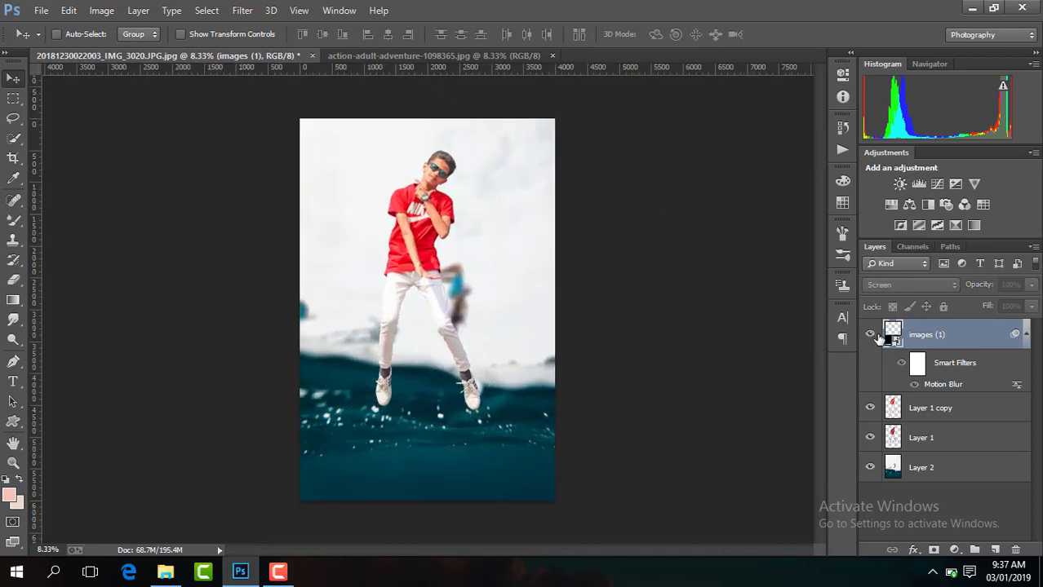
Step: Select Layer 1 copy, zoom to 100% on the face, and set a 62 px Smudge brush
{"action": "left_click", "coordinate": [959, 407]}
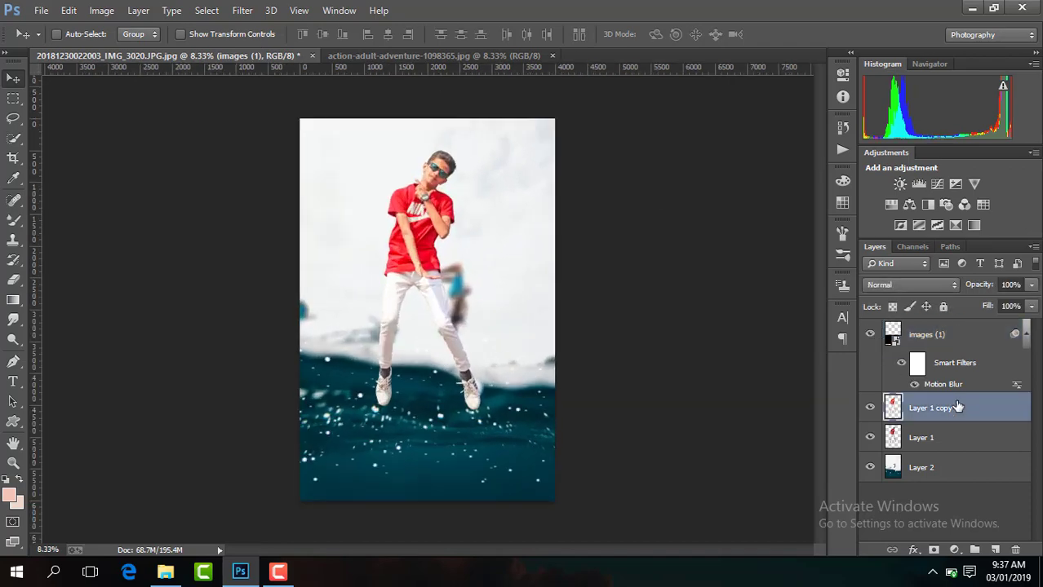
{"action": "key", "text": "ctrl+plus"}
{"action": "key", "text": "ctrl+plus"}
{"action": "key", "text": "ctrl+plus"}
{"action": "key", "text": "ctrl+plus"}
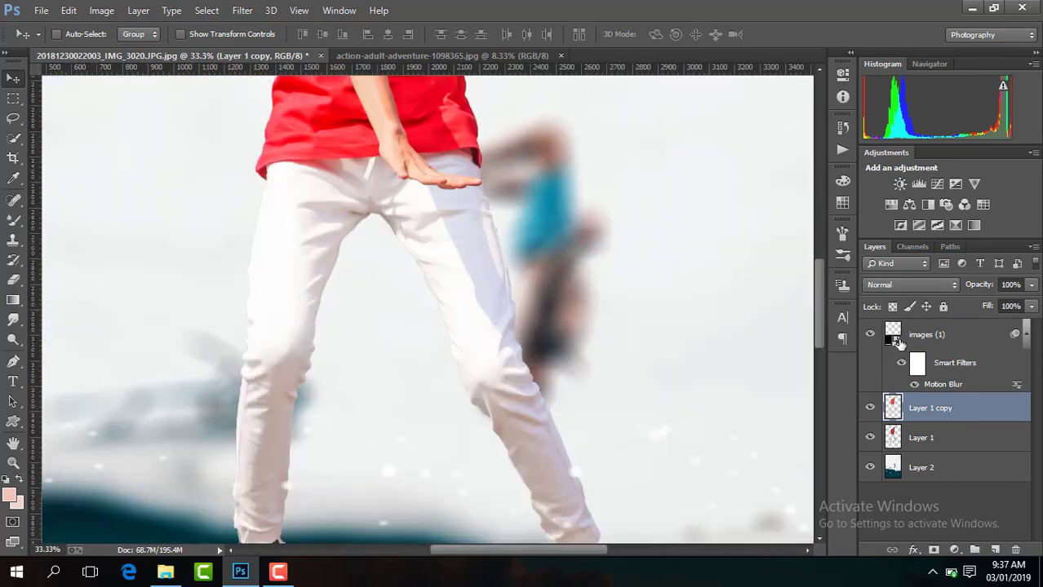
{"action": "scroll", "coordinate": [816, 278], "scroll_direction": "up", "scroll_amount": 1}
{"action": "key", "text": "ctrl+plus"}
{"action": "key", "text": "ctrl+plus"}
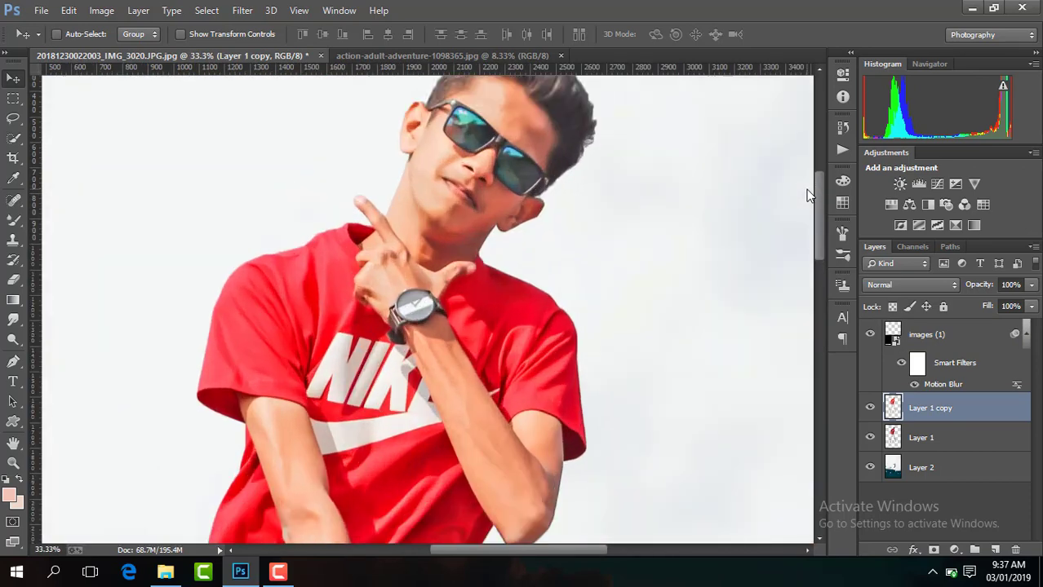
{"action": "left_click_drag", "start_coordinate": [526, 553], "coordinate": [539, 553]}
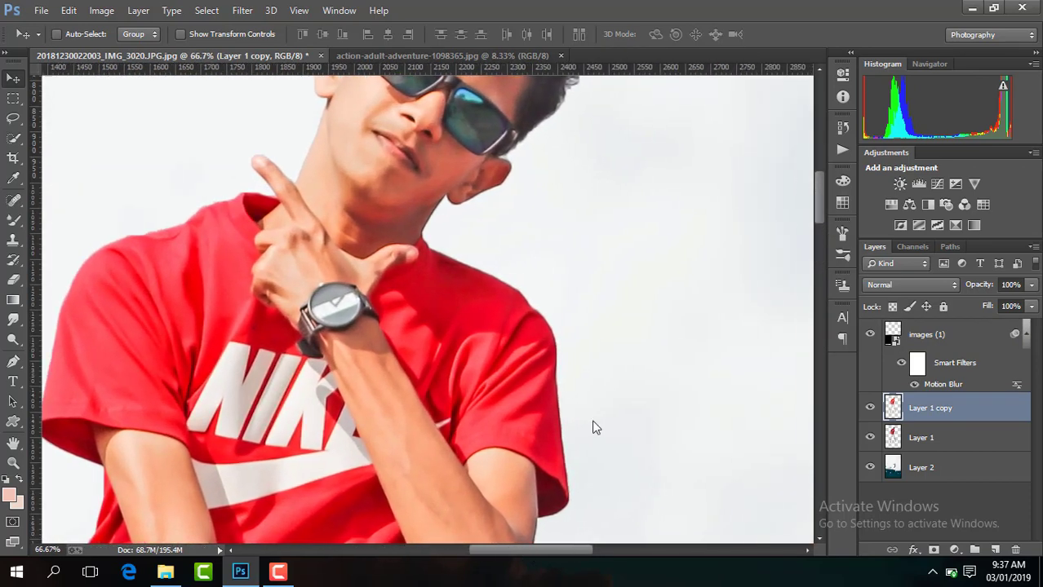
{"action": "left_click_drag", "start_coordinate": [817, 210], "coordinate": [813, 181]}
{"action": "key", "text": "ctrl+plus"}
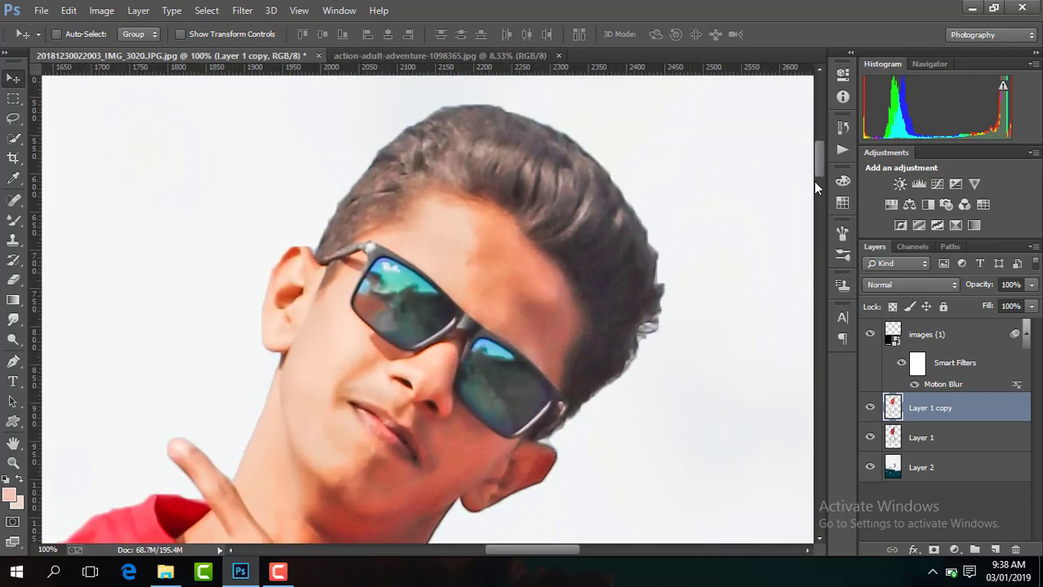
{"action": "left_click", "coordinate": [13, 320]}
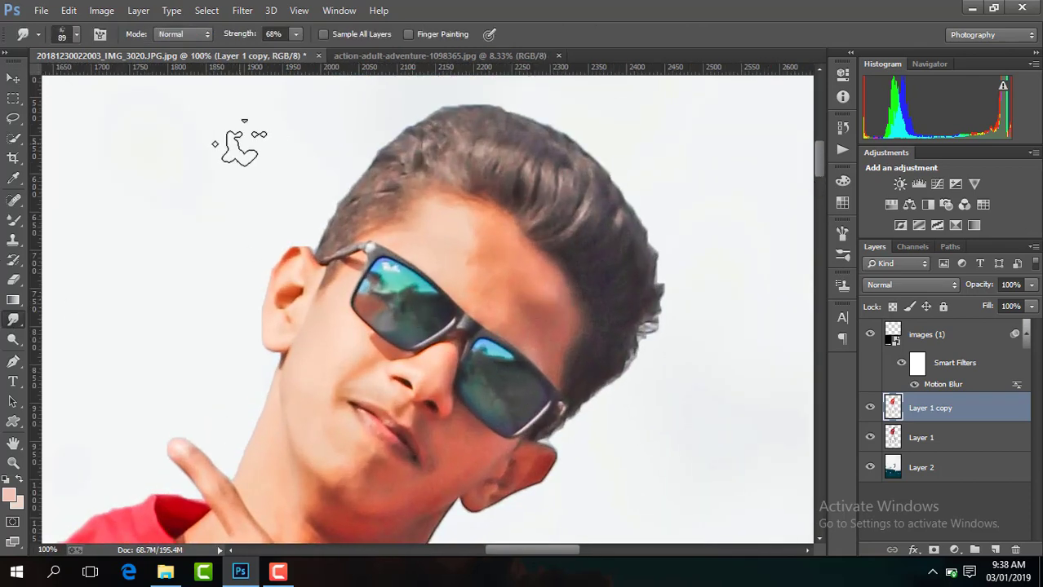
{"action": "left_click", "coordinate": [74, 33]}
{"action": "left_click_drag", "start_coordinate": [122, 83], "coordinate": [110, 80]}
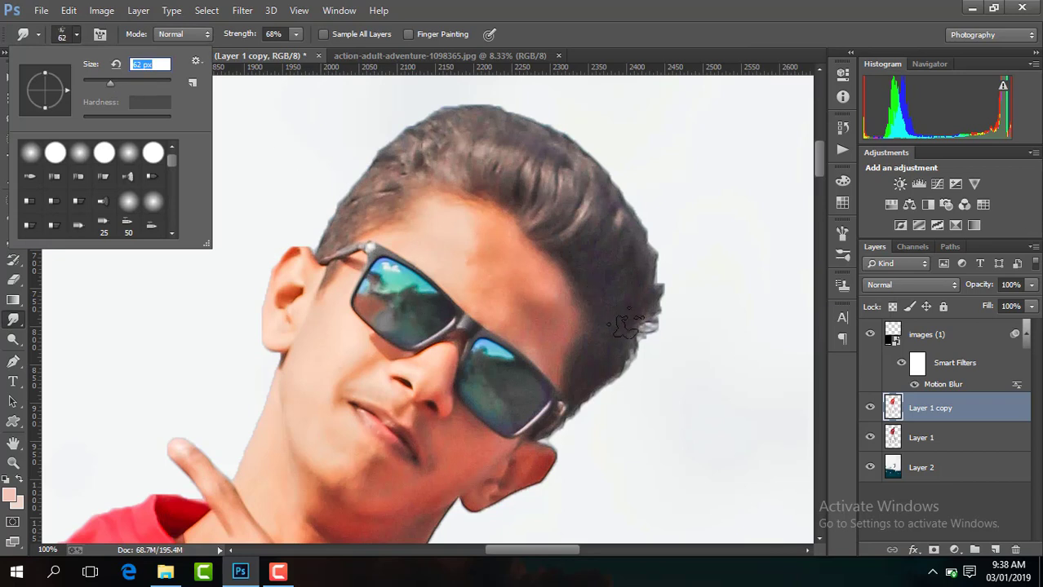
{"action": "left_click", "coordinate": [663, 301]}
Step: Smudge the right and top hair edges upward and outward
{"action": "mouse_move", "coordinate": [669, 289]}
{"action": "left_mouse_down"}
{"action": "mouse_move", "coordinate": [645, 307]}
{"action": "mouse_move", "coordinate": [667, 270]}
{"action": "mouse_move", "coordinate": [661, 235]}
{"action": "mouse_move", "coordinate": [626, 263]}
{"action": "left_mouse_up"}
{"action": "mouse_move", "coordinate": [641, 201]}
{"action": "left_mouse_down"}
{"action": "mouse_move", "coordinate": [612, 249]}
{"action": "mouse_move", "coordinate": [625, 192]}
{"action": "left_mouse_up"}
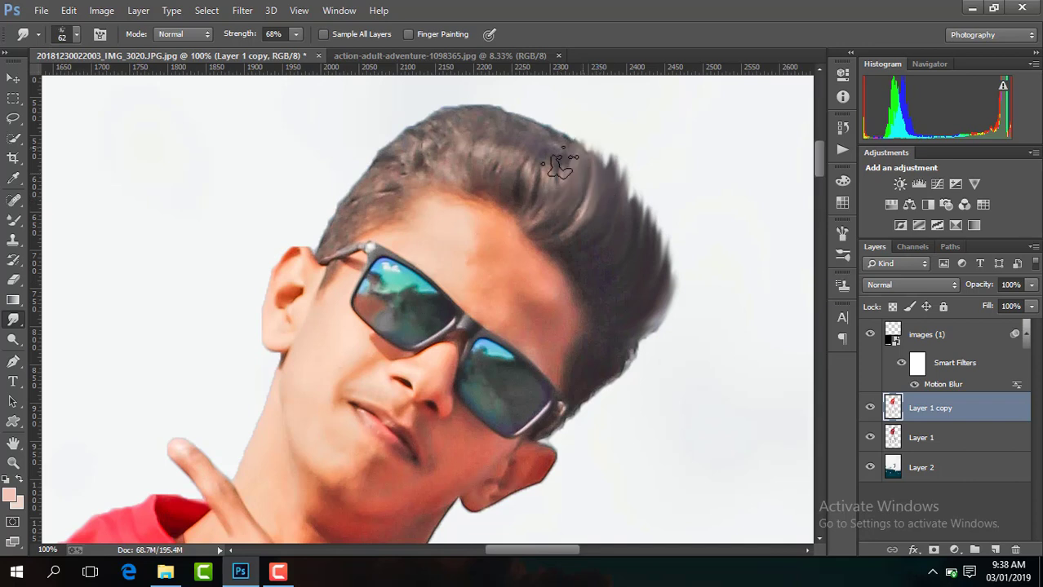
{"action": "left_click_drag", "start_coordinate": [559, 163], "coordinate": [561, 122]}
{"action": "left_click_drag", "start_coordinate": [588, 213], "coordinate": [608, 146]}
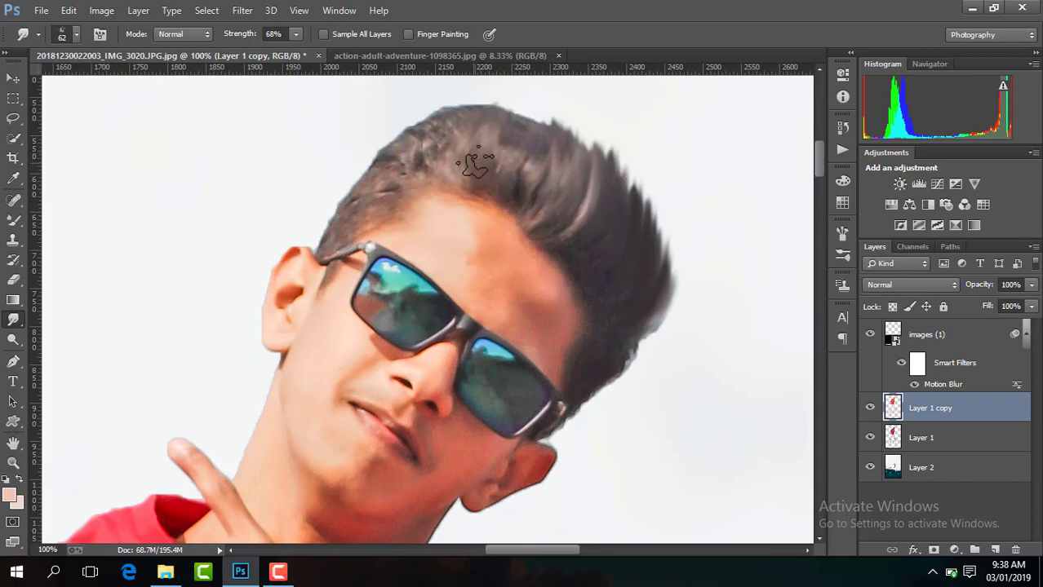
{"action": "left_click_drag", "start_coordinate": [459, 158], "coordinate": [464, 93]}
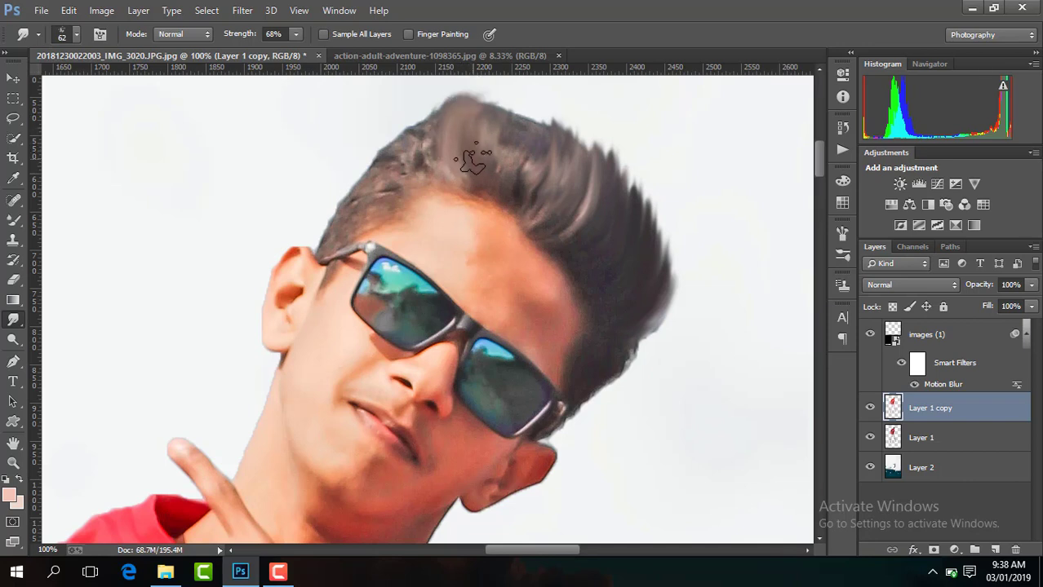
{"action": "left_click_drag", "start_coordinate": [470, 161], "coordinate": [494, 115]}
{"action": "left_click_drag", "start_coordinate": [514, 159], "coordinate": [559, 110]}
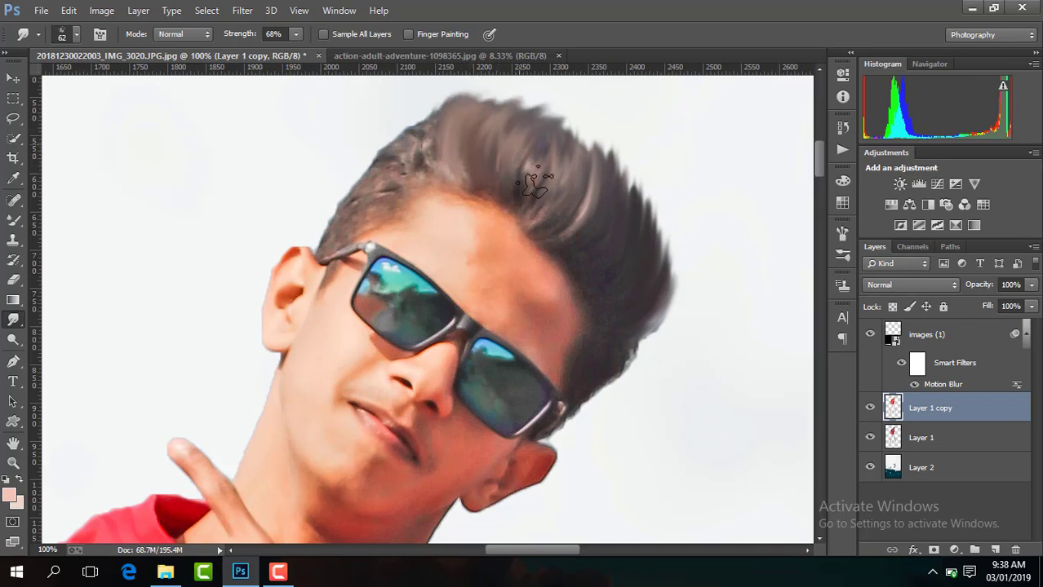
{"action": "left_click_drag", "start_coordinate": [566, 217], "coordinate": [579, 165]}
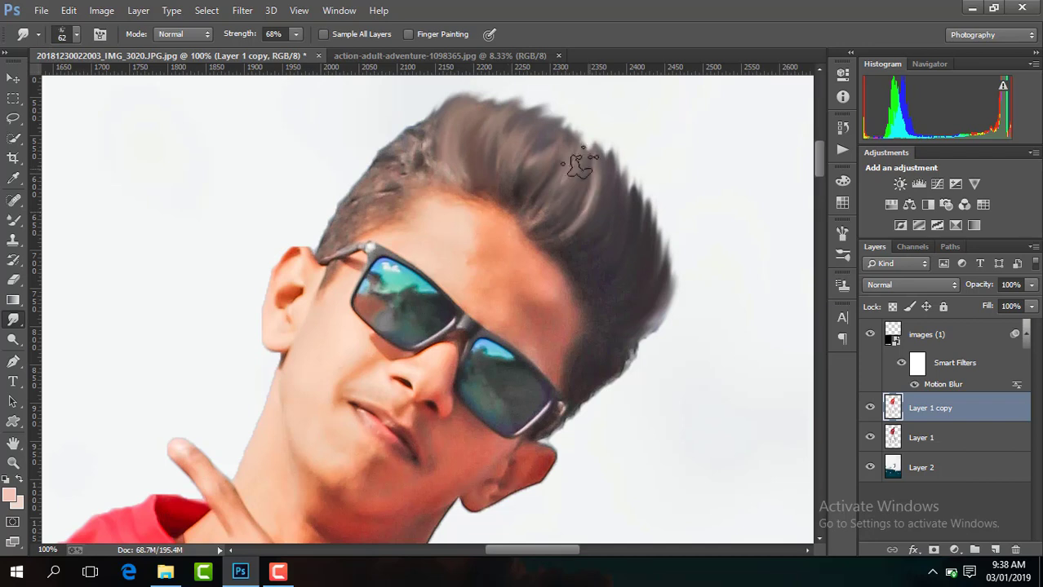
Step: Raise the left and top of the hair and spike the right side further
{"action": "left_click_drag", "start_coordinate": [426, 155], "coordinate": [429, 111]}
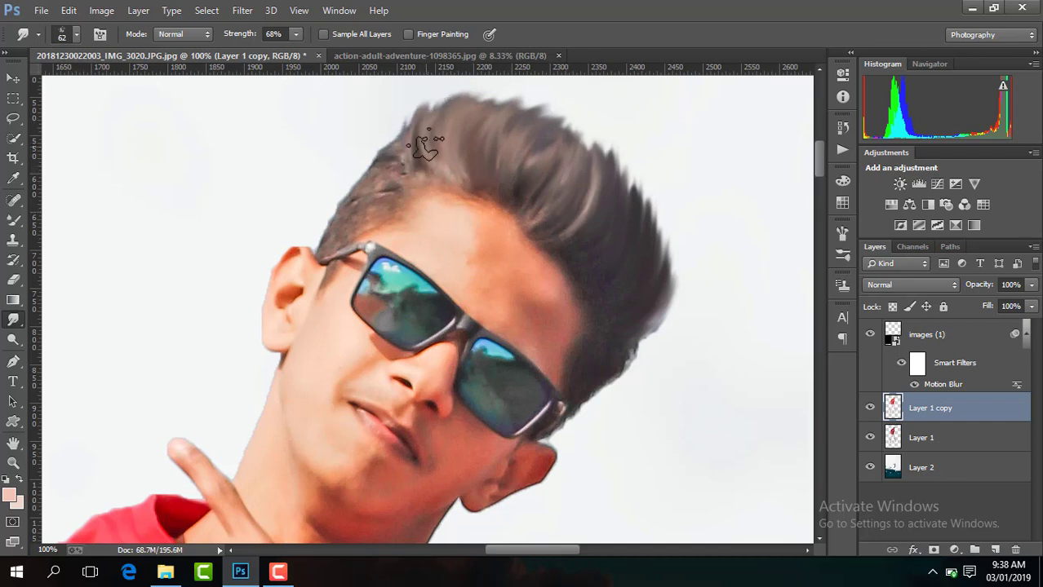
{"action": "left_click_drag", "start_coordinate": [427, 155], "coordinate": [455, 91]}
{"action": "mouse_move", "coordinate": [443, 135]}
{"action": "left_mouse_down"}
{"action": "mouse_move", "coordinate": [481, 98]}
{"action": "mouse_move", "coordinate": [520, 102]}
{"action": "left_mouse_up"}
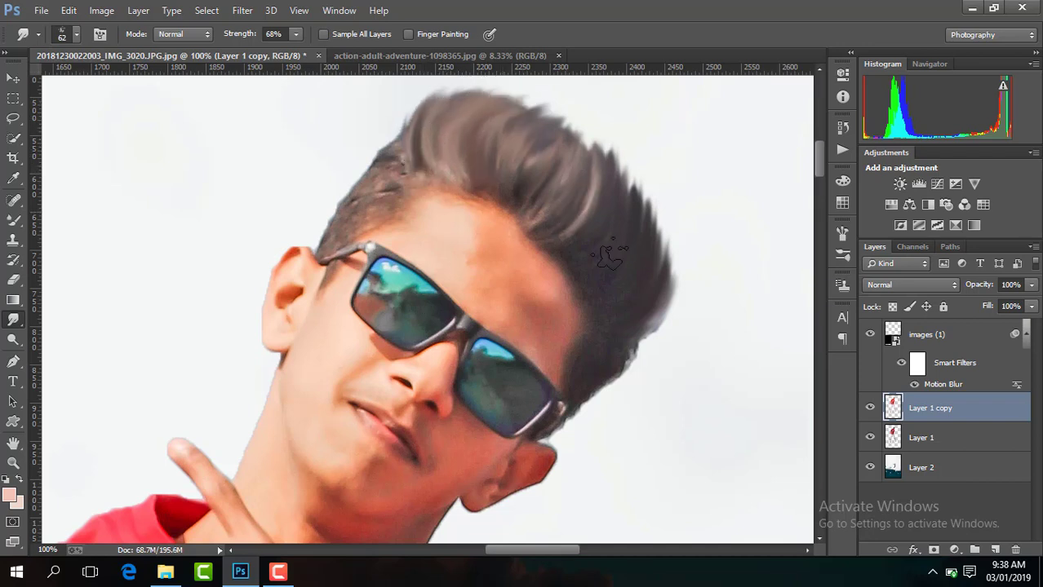
{"action": "mouse_move", "coordinate": [638, 325]}
{"action": "left_mouse_down"}
{"action": "mouse_move", "coordinate": [674, 298]}
{"action": "mouse_move", "coordinate": [681, 277]}
{"action": "left_mouse_up"}
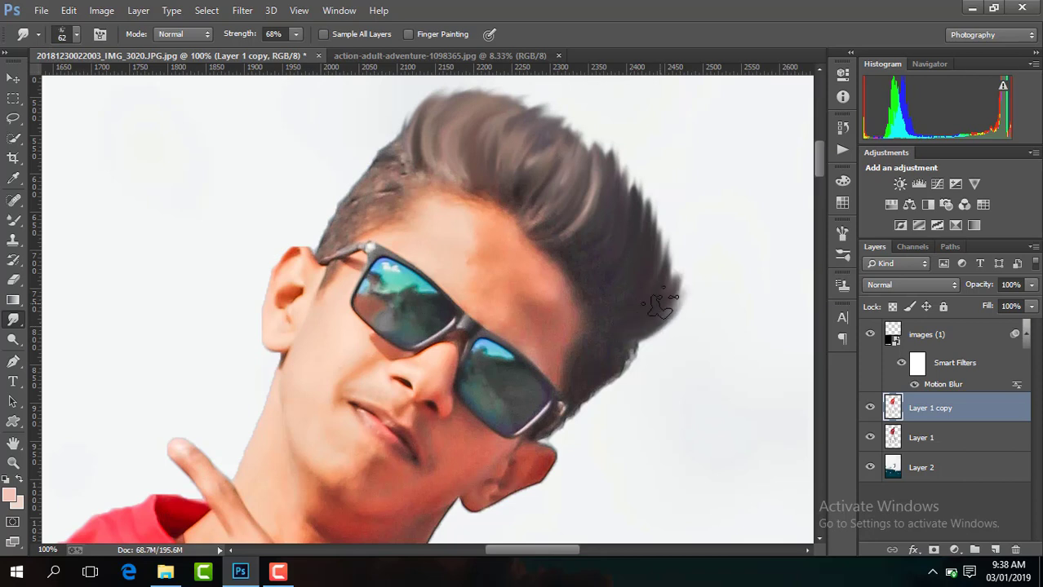
{"action": "left_click_drag", "start_coordinate": [657, 310], "coordinate": [674, 238]}
{"action": "mouse_move", "coordinate": [651, 282]}
{"action": "left_mouse_down"}
{"action": "mouse_move", "coordinate": [671, 209]}
{"action": "mouse_move", "coordinate": [659, 231]}
{"action": "left_mouse_up"}
{"action": "key", "text": "ctrl+minus"}
{"action": "key", "text": "ctrl+minus"}
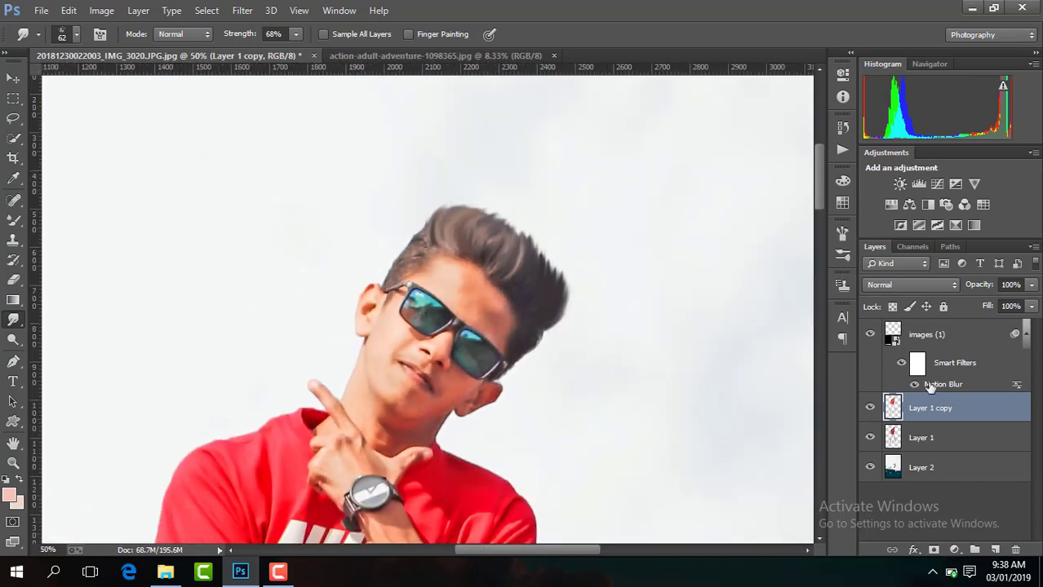
Step: Add a new Layer 3 at about 22% opacity and choose the Brush Tool
{"action": "left_click", "coordinate": [870, 408]}
{"action": "left_click", "coordinate": [996, 551]}
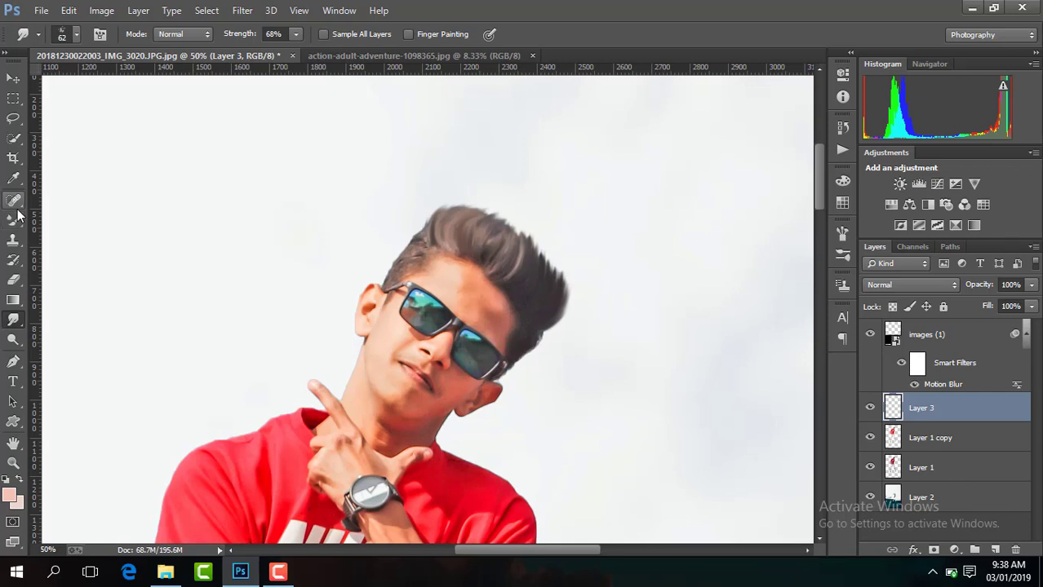
{"action": "left_click", "coordinate": [13, 218]}
{"action": "right_click", "coordinate": [13, 218]}
{"action": "left_click", "coordinate": [73, 213]}
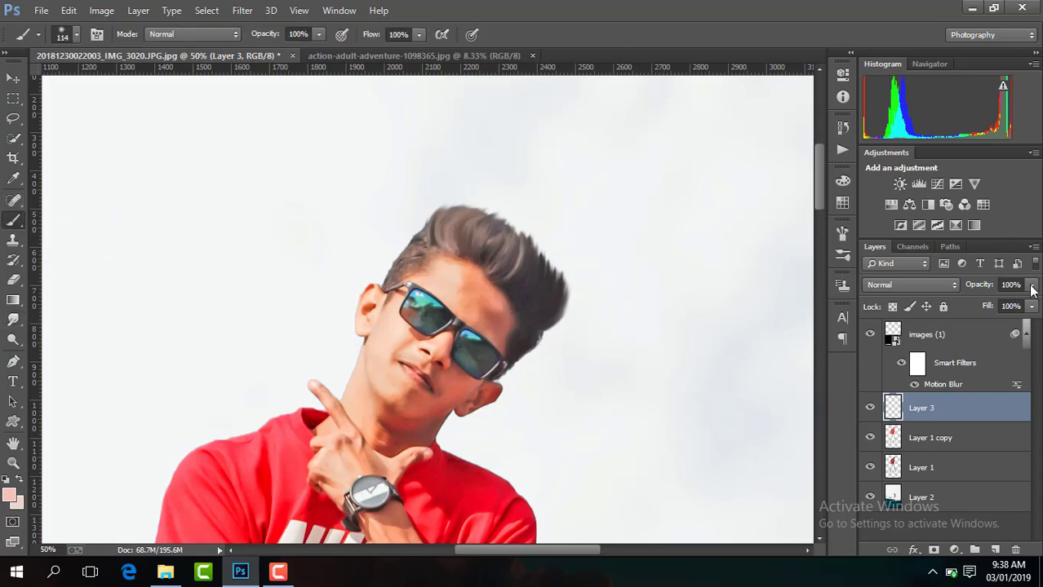
{"action": "left_click_drag", "start_coordinate": [992, 303], "coordinate": [970, 303]}
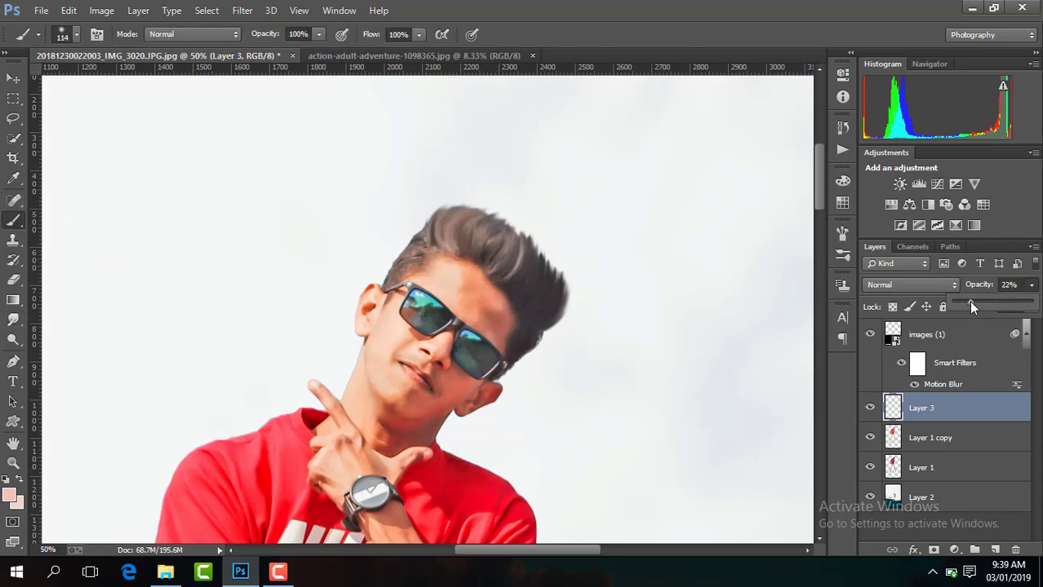
Step: Paint skin tone over the nose, cheek, chin and neck with a 61 px soft brush
{"action": "key", "text": "ctrl+plus"}
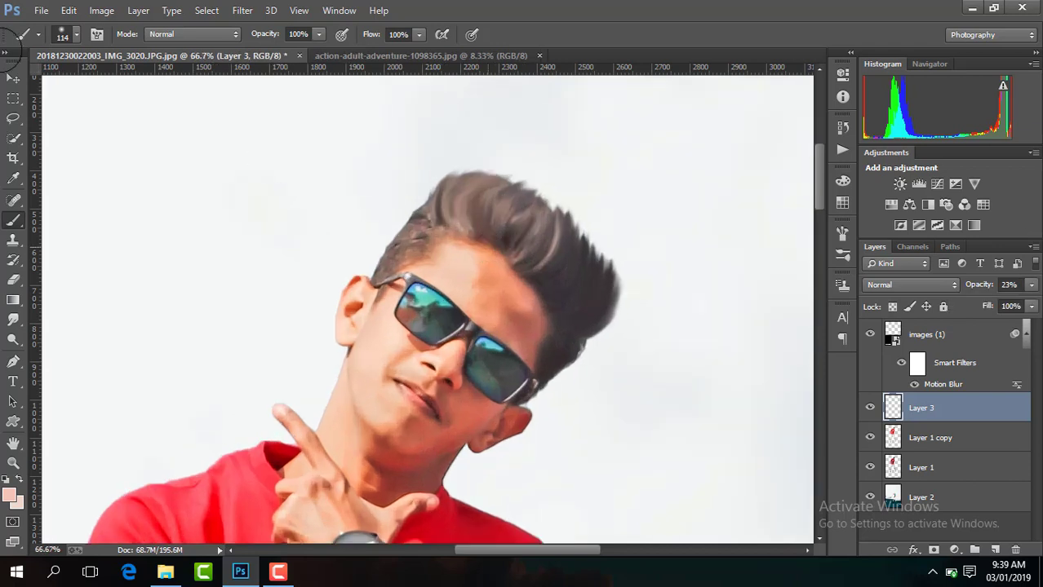
{"action": "left_click", "coordinate": [76, 34]}
{"action": "left_click_drag", "start_coordinate": [118, 80], "coordinate": [110, 80]}
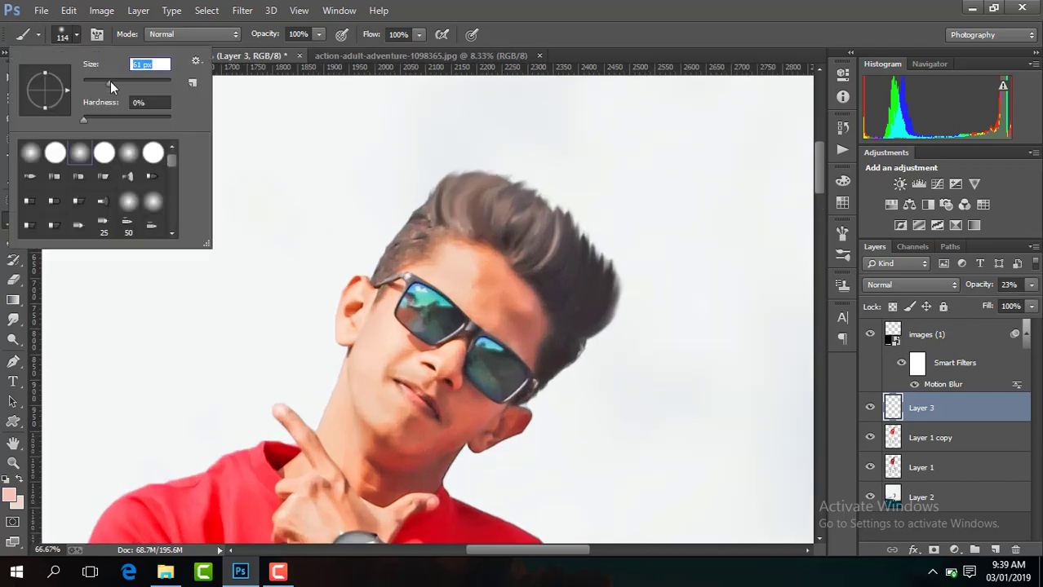
{"action": "left_click", "coordinate": [514, 324]}
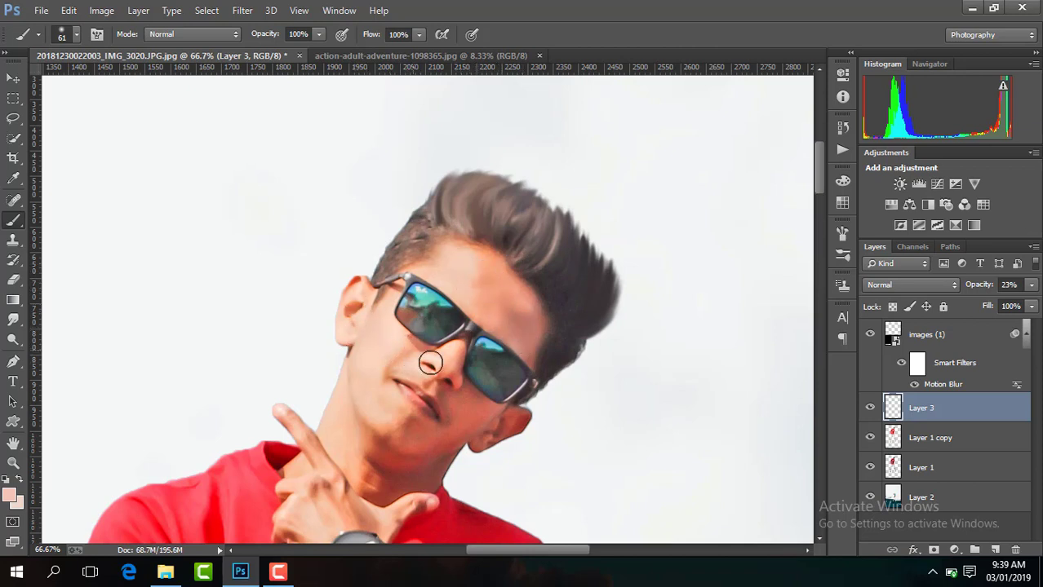
{"action": "mouse_move", "coordinate": [450, 376]}
{"action": "left_mouse_down"}
{"action": "mouse_move", "coordinate": [462, 398]}
{"action": "mouse_move", "coordinate": [515, 426]}
{"action": "left_mouse_up"}
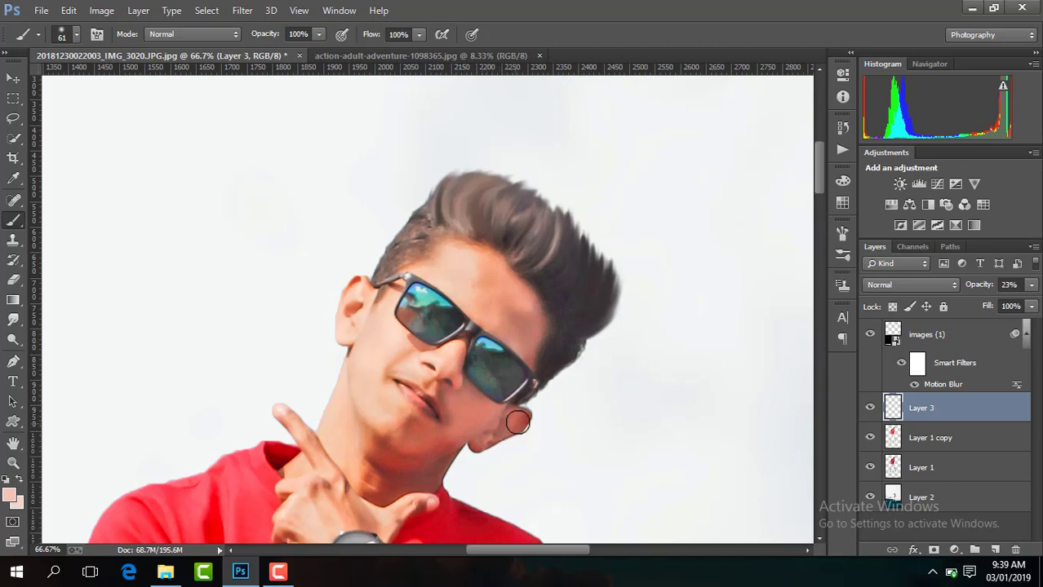
{"action": "left_click_drag", "start_coordinate": [450, 427], "coordinate": [408, 426]}
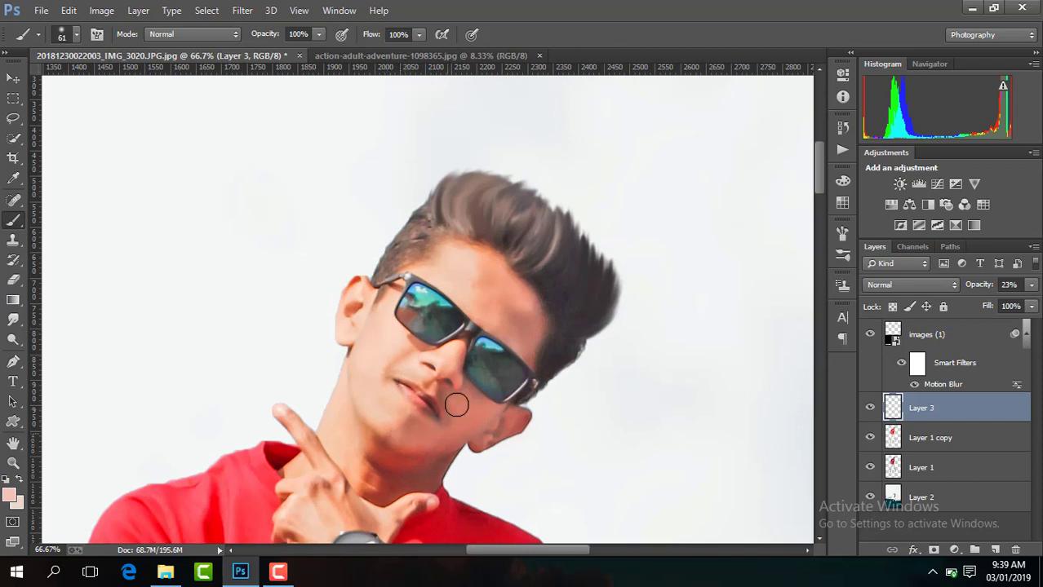
{"action": "mouse_move", "coordinate": [368, 489]}
{"action": "left_mouse_down"}
{"action": "mouse_move", "coordinate": [433, 473]}
{"action": "mouse_move", "coordinate": [379, 460]}
{"action": "left_mouse_up"}
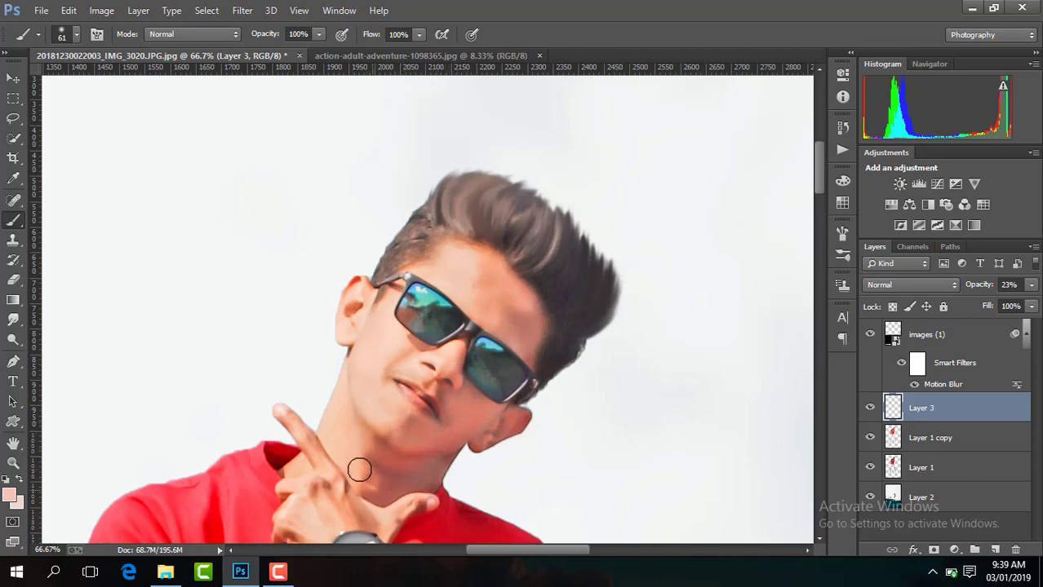
Step: Zoom out to 25% to view the whole figure and select Layer 1 copy
{"action": "scroll", "coordinate": [821, 179], "scroll_direction": "down", "scroll_amount": 5}
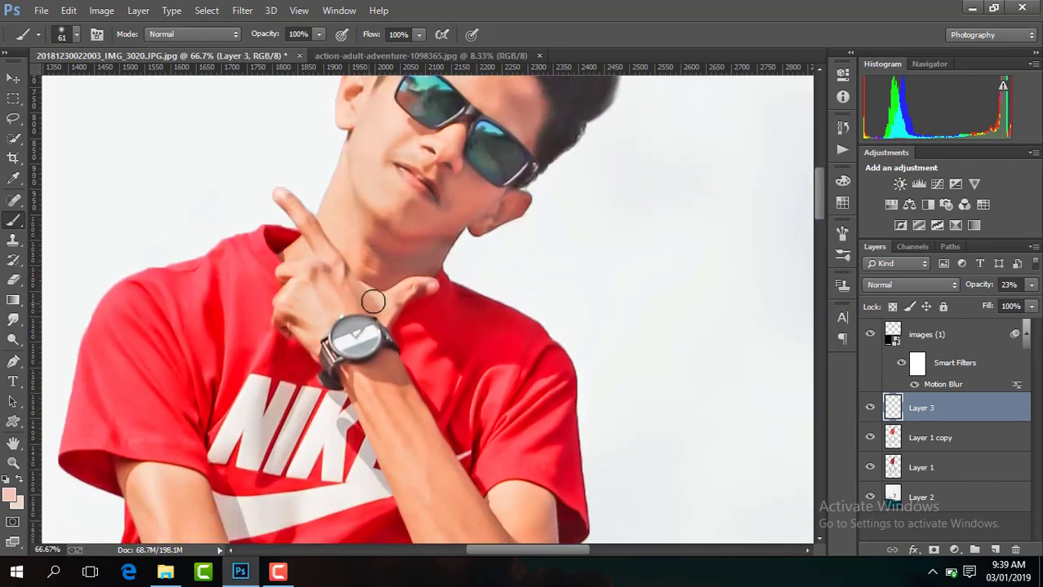
{"action": "key", "text": "ctrl+minus"}
{"action": "key", "text": "ctrl+minus"}
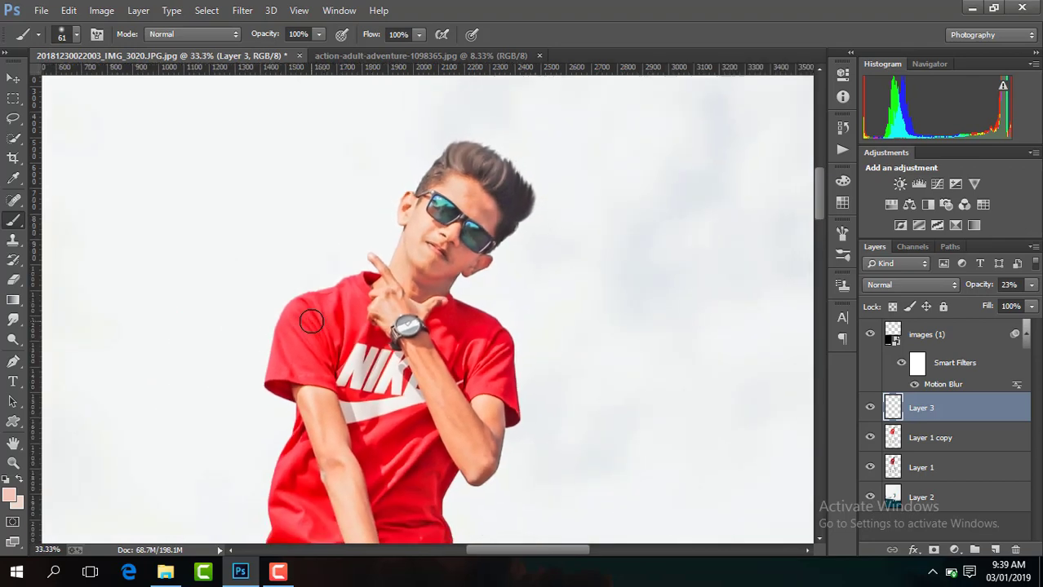
{"action": "key", "text": "ctrl+minus"}
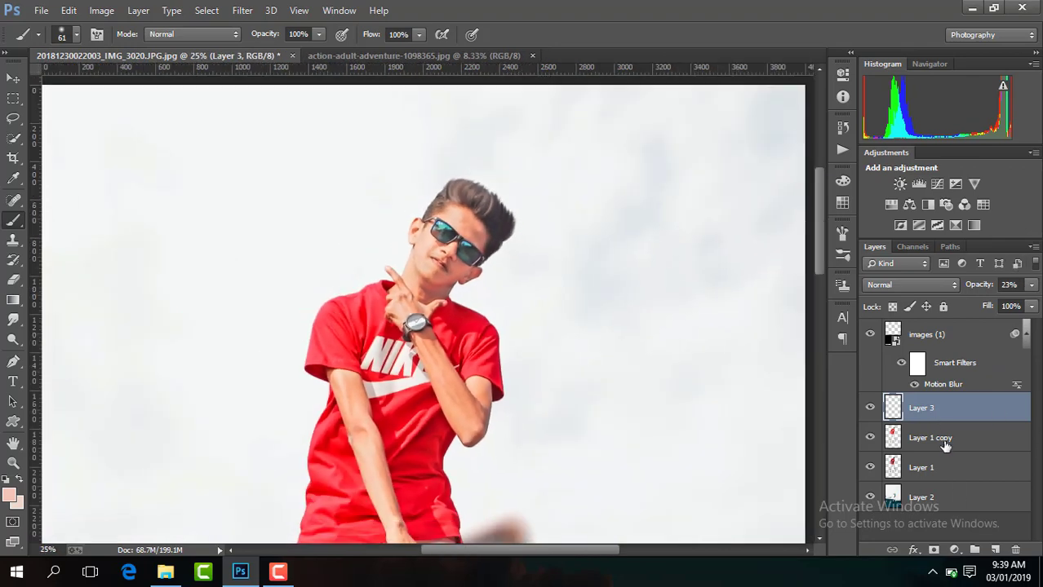
{"action": "left_click", "coordinate": [945, 444]}
Step: Duplicate Layer 1 copy as Layer 1 copy 2, switch to the Mixer Brush, and zoom in
{"action": "key", "text": "ctrl+j"}
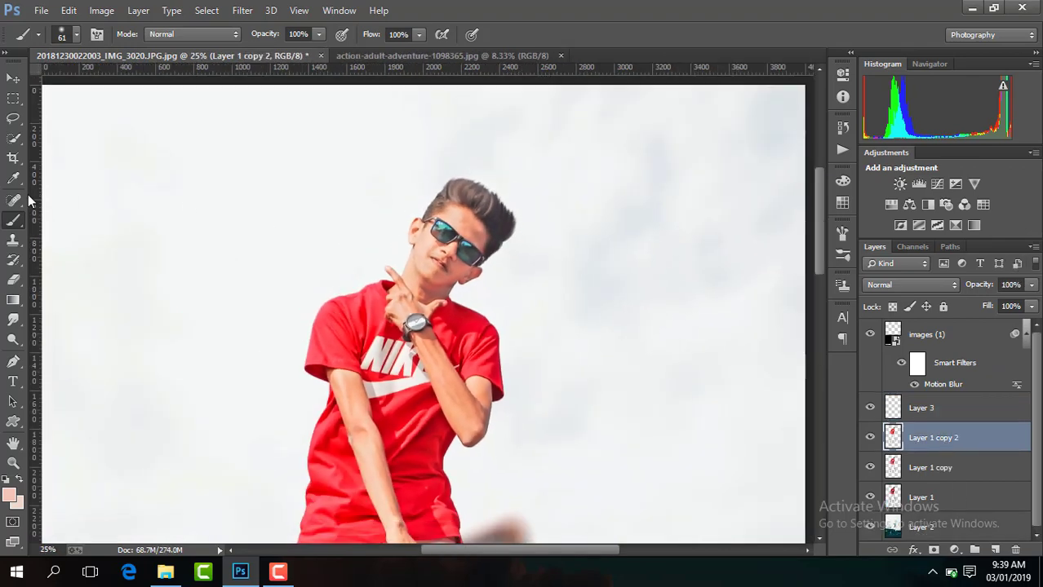
{"action": "right_click", "coordinate": [13, 220]}
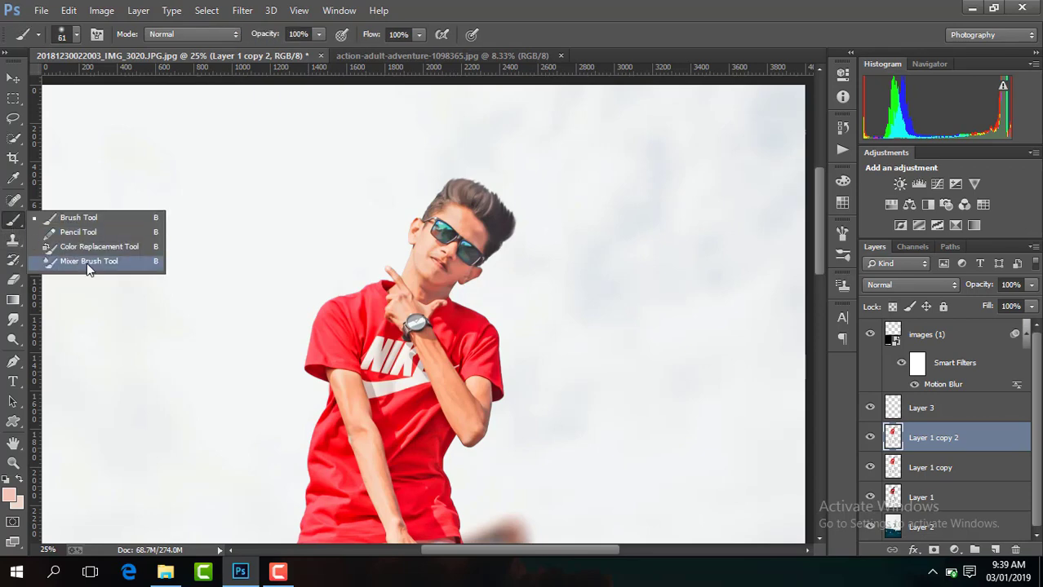
{"action": "left_click", "coordinate": [82, 268]}
{"action": "key", "text": "ctrl+plus"}
{"action": "key", "text": "ctrl+plus"}
{"action": "key", "text": "ctrl+plus"}
{"action": "key", "text": "ctrl+plus"}
{"action": "key", "text": "ctrl+plus"}
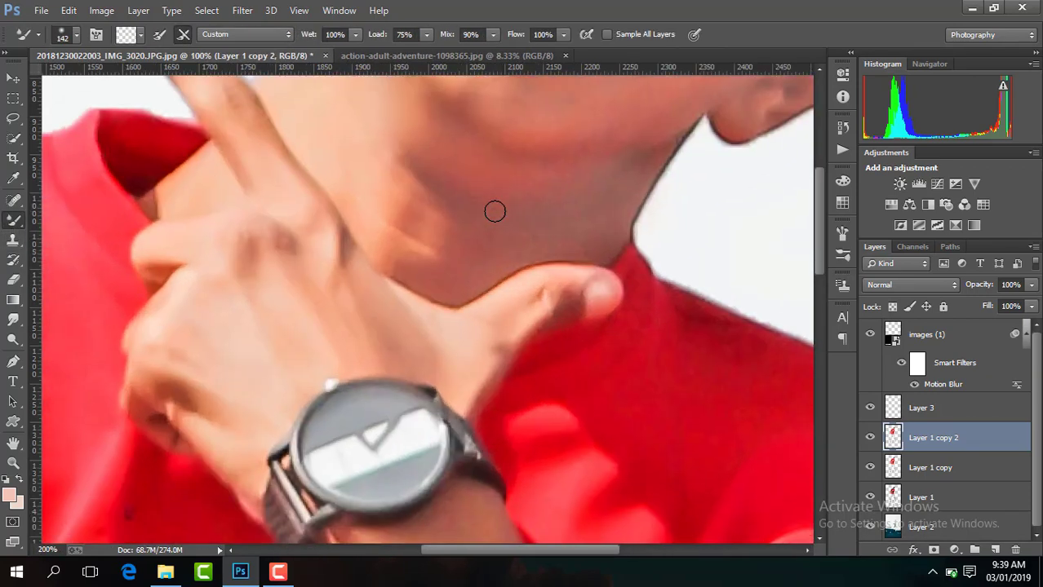
Step: Set the Mixer Brush to 96 px and smooth the skin on the temple
{"action": "left_click_drag", "start_coordinate": [506, 547], "coordinate": [530, 547]}
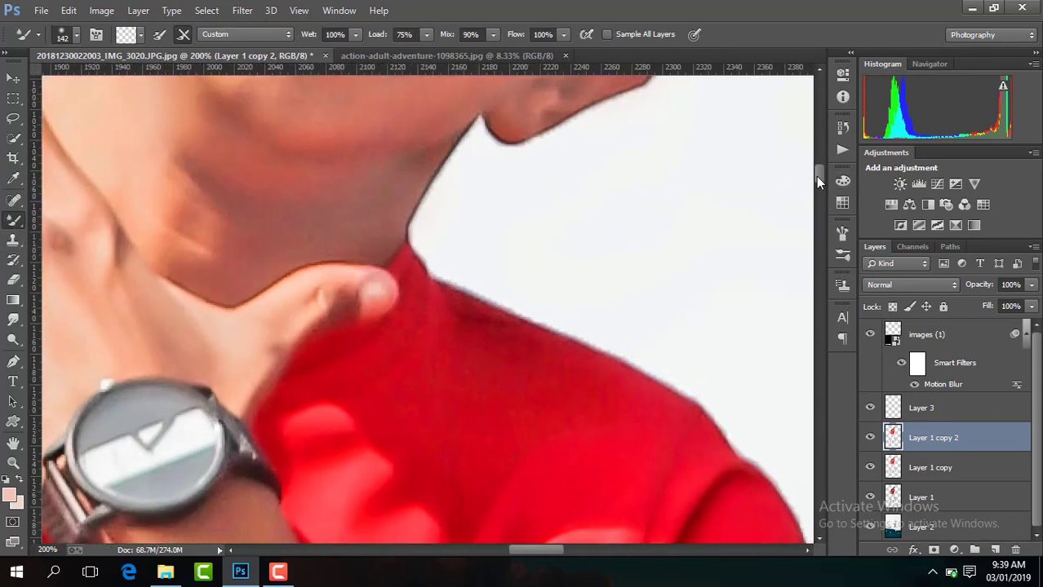
{"action": "left_click_drag", "start_coordinate": [816, 176], "coordinate": [814, 149]}
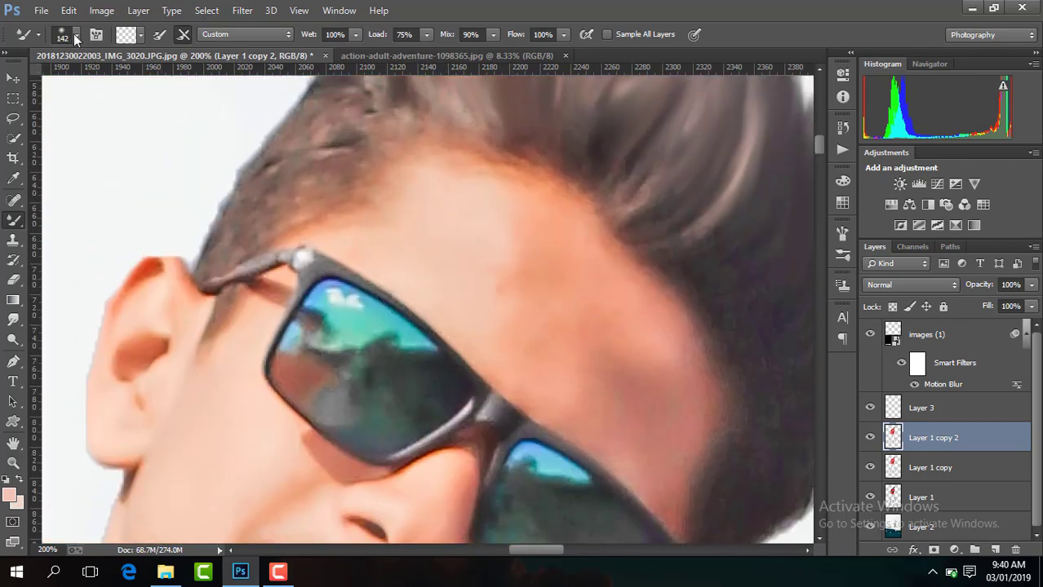
{"action": "left_click", "coordinate": [75, 38]}
{"action": "left_click", "coordinate": [500, 308]}
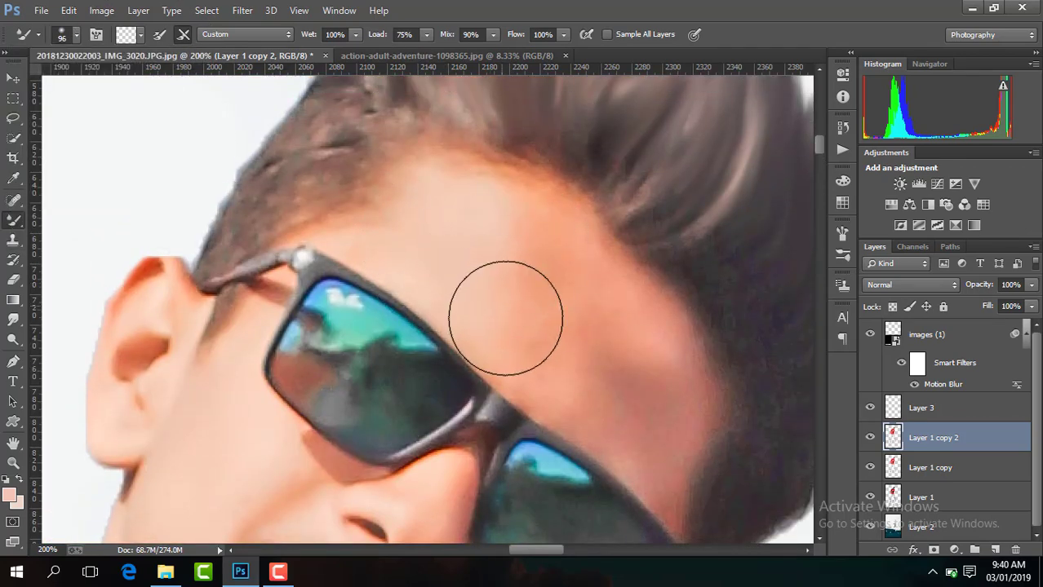
{"action": "mouse_move", "coordinate": [540, 309]}
{"action": "left_mouse_down"}
{"action": "mouse_move", "coordinate": [571, 372]}
{"action": "mouse_move", "coordinate": [633, 412]}
{"action": "mouse_move", "coordinate": [601, 317]}
{"action": "mouse_move", "coordinate": [559, 317]}
{"action": "mouse_move", "coordinate": [559, 325]}
{"action": "mouse_move", "coordinate": [546, 314]}
{"action": "mouse_move", "coordinate": [540, 333]}
{"action": "mouse_move", "coordinate": [522, 263]}
{"action": "mouse_move", "coordinate": [589, 312]}
{"action": "mouse_move", "coordinate": [628, 372]}
{"action": "mouse_move", "coordinate": [536, 310]}
{"action": "mouse_move", "coordinate": [447, 221]}
{"action": "mouse_move", "coordinate": [498, 293]}
{"action": "left_mouse_up"}
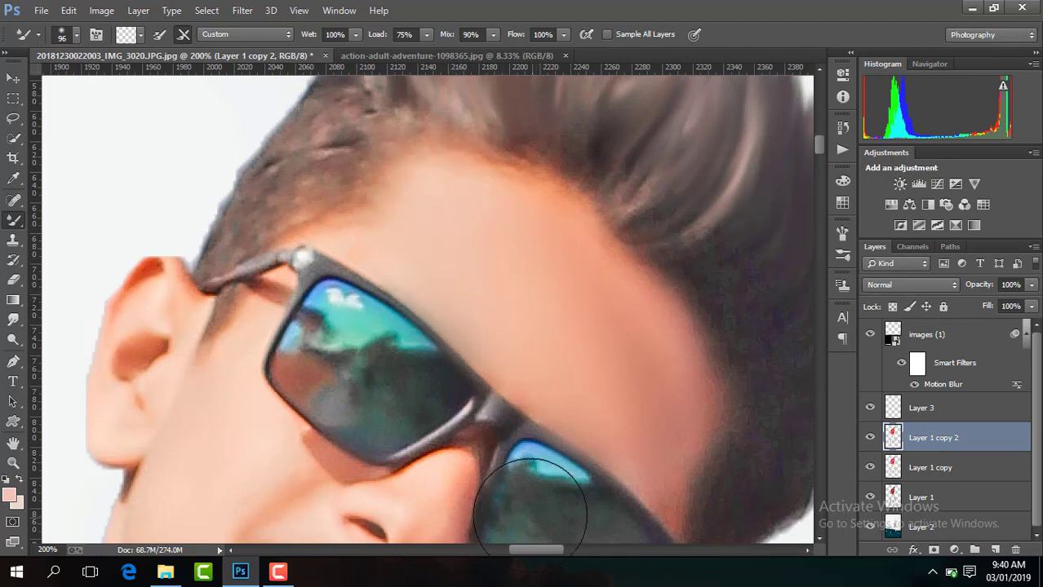
Step: Reduce the brush to 62 px and smooth the skin from cheek down to chin
{"action": "left_click_drag", "start_coordinate": [540, 548], "coordinate": [563, 549]}
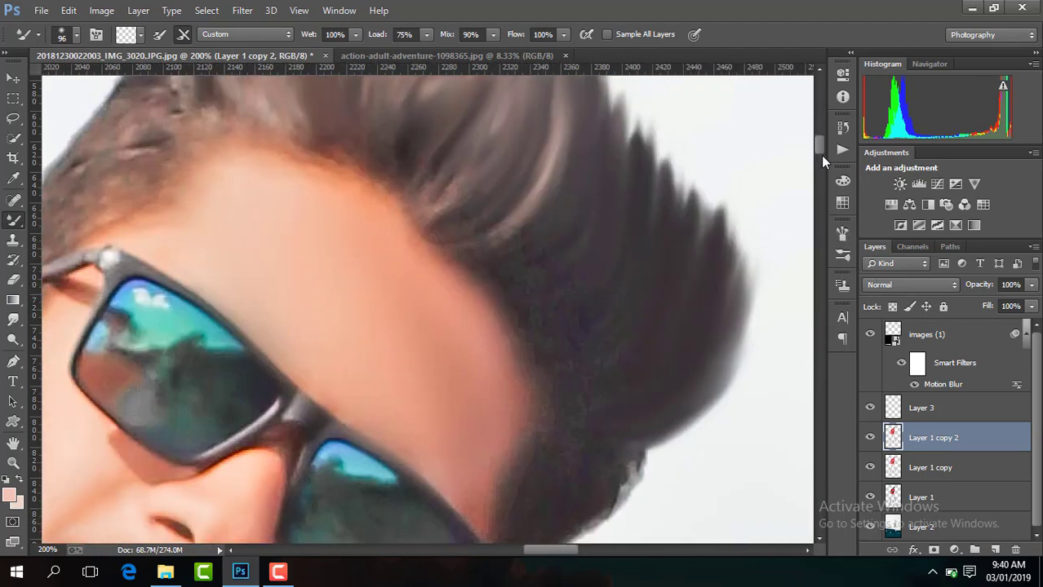
{"action": "left_click_drag", "start_coordinate": [820, 146], "coordinate": [819, 152]}
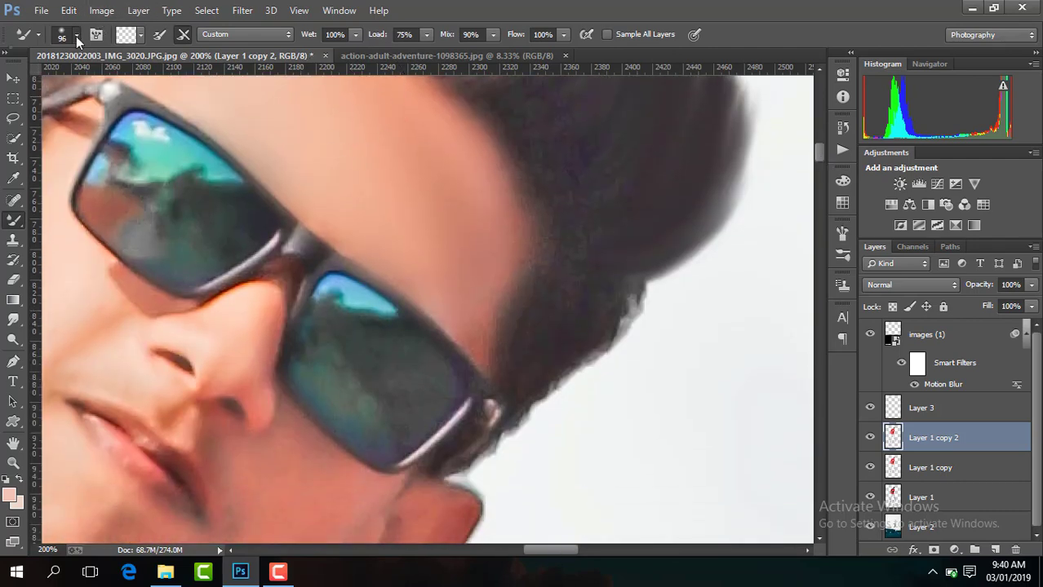
{"action": "left_click", "coordinate": [76, 36]}
{"action": "left_click", "coordinate": [110, 84]}
{"action": "left_click", "coordinate": [417, 235]}
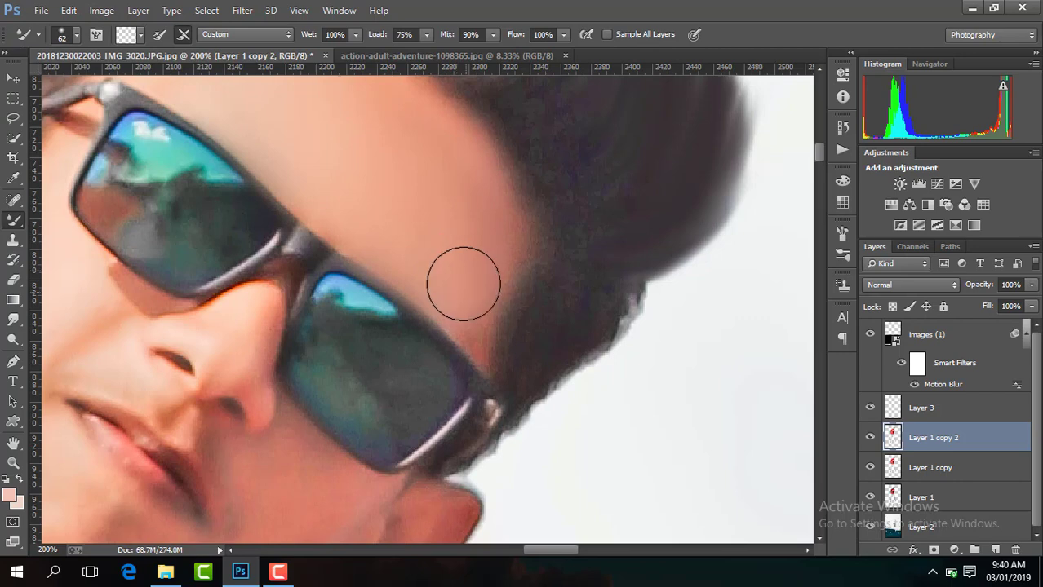
{"action": "left_click_drag", "start_coordinate": [536, 549], "coordinate": [508, 551]}
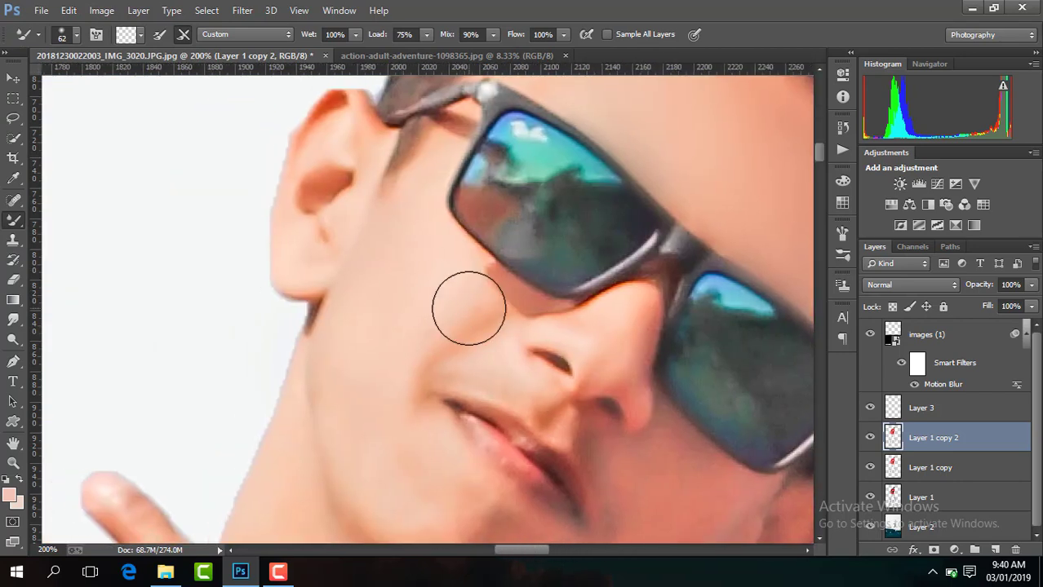
{"action": "mouse_move", "coordinate": [414, 284]}
{"action": "left_mouse_down"}
{"action": "mouse_move", "coordinate": [391, 459]}
{"action": "mouse_move", "coordinate": [354, 342]}
{"action": "mouse_move", "coordinate": [403, 256]}
{"action": "left_mouse_up"}
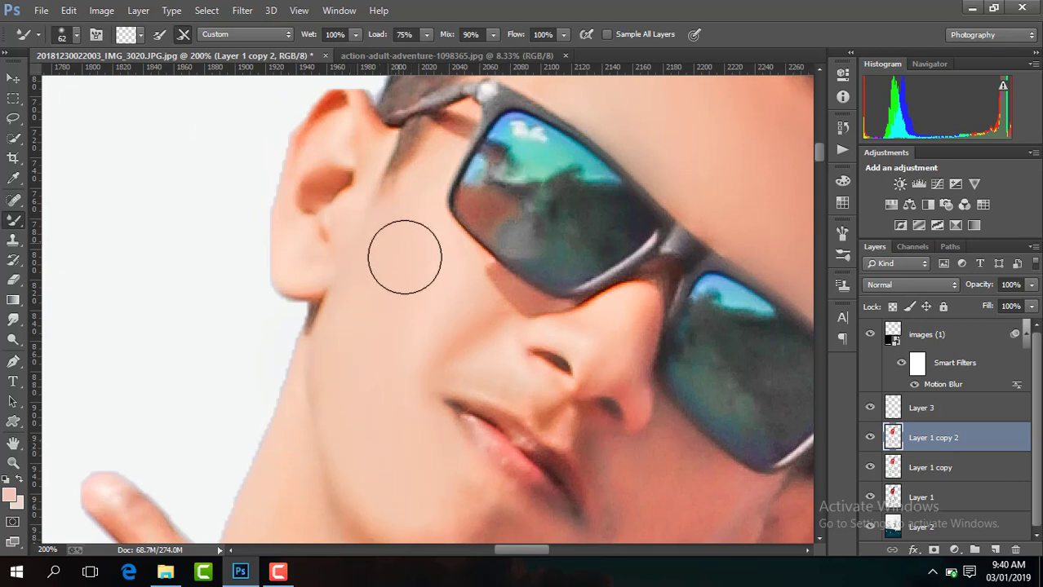
{"action": "left_click_drag", "start_coordinate": [819, 159], "coordinate": [819, 171]}
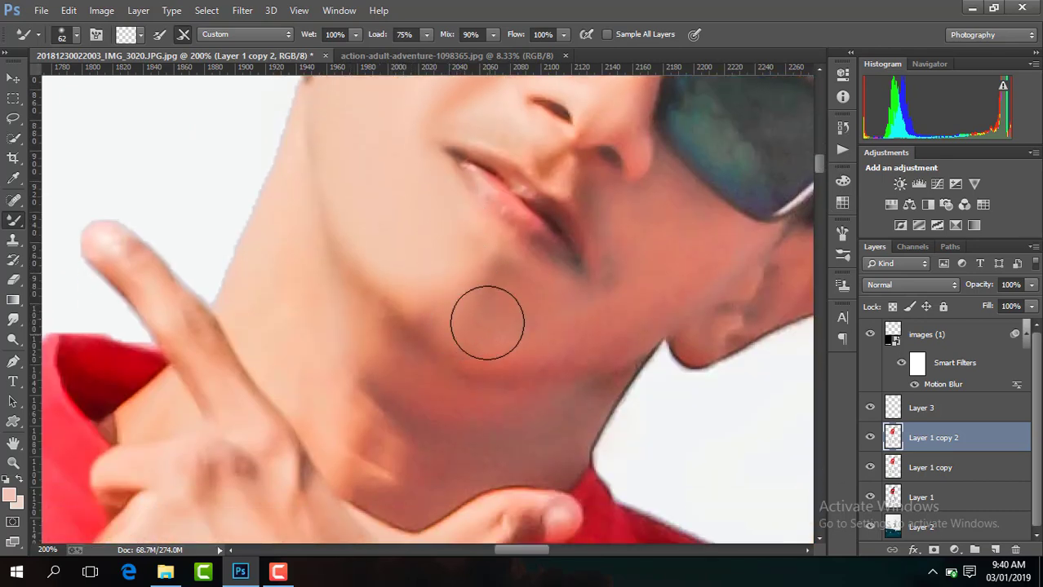
{"action": "mouse_move", "coordinate": [487, 323]}
{"action": "left_mouse_down"}
{"action": "mouse_move", "coordinate": [508, 305]}
{"action": "mouse_move", "coordinate": [456, 298]}
{"action": "mouse_move", "coordinate": [463, 279]}
{"action": "mouse_move", "coordinate": [545, 333]}
{"action": "mouse_move", "coordinate": [670, 245]}
{"action": "mouse_move", "coordinate": [657, 233]}
{"action": "mouse_move", "coordinate": [666, 214]}
{"action": "mouse_move", "coordinate": [630, 291]}
{"action": "mouse_move", "coordinate": [584, 319]}
{"action": "mouse_move", "coordinate": [530, 325]}
{"action": "mouse_move", "coordinate": [680, 270]}
{"action": "mouse_move", "coordinate": [675, 243]}
{"action": "mouse_move", "coordinate": [713, 251]}
{"action": "mouse_move", "coordinate": [798, 228]}
{"action": "left_mouse_up"}
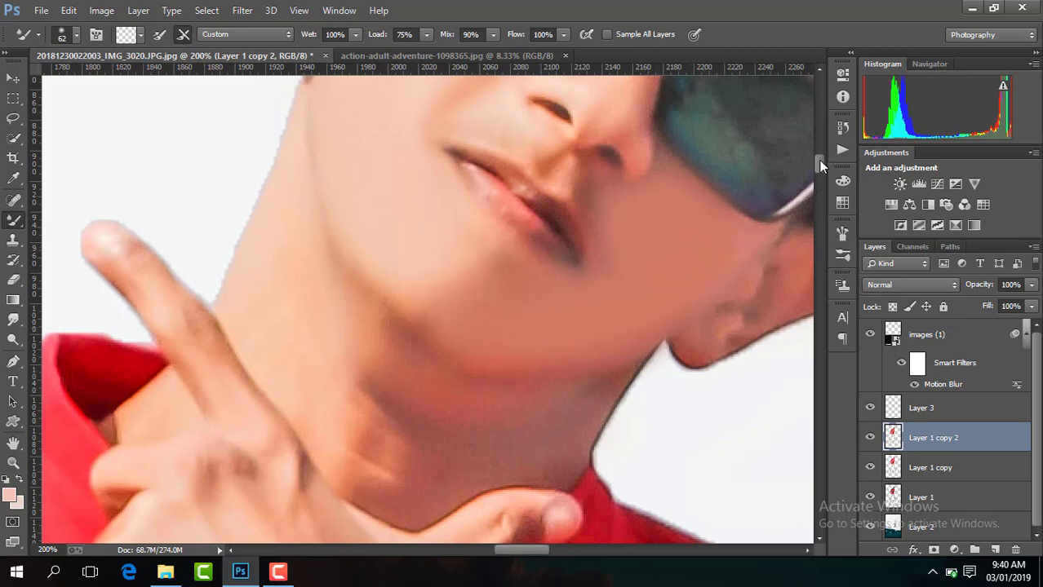
Step: With a 36 px brush, smooth the skin around the nose and under the sunglasses
{"action": "left_click_drag", "start_coordinate": [820, 166], "coordinate": [816, 150]}
{"action": "left_click", "coordinate": [62, 35]}
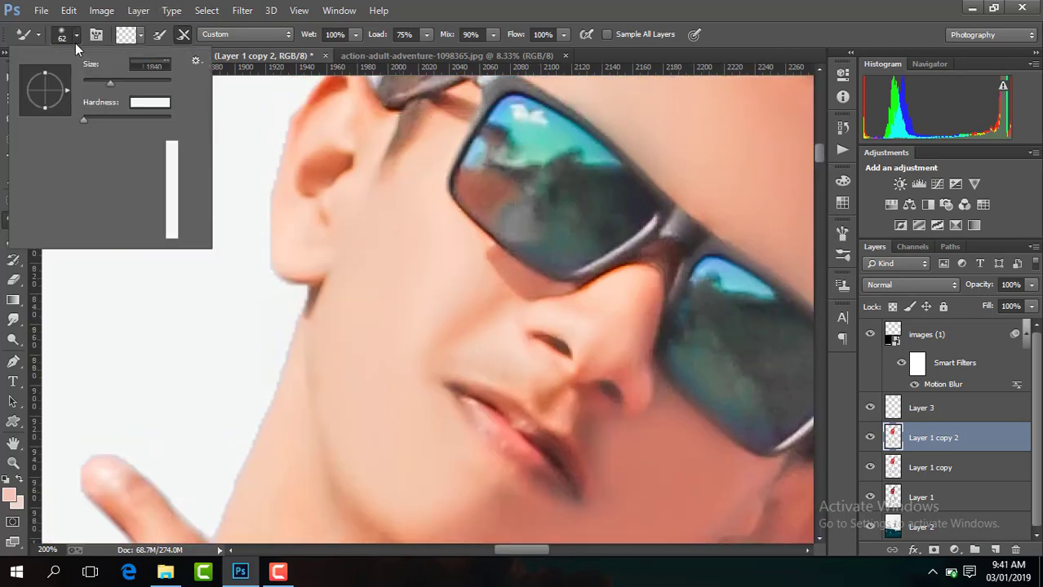
{"action": "left_click", "coordinate": [612, 325]}
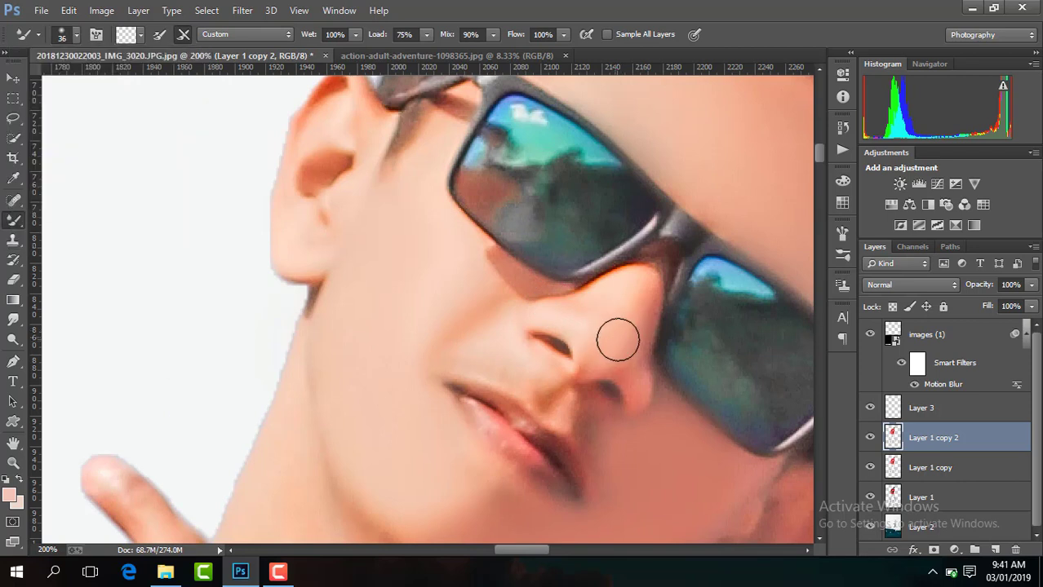
{"action": "mouse_move", "coordinate": [627, 361]}
{"action": "left_mouse_down"}
{"action": "mouse_move", "coordinate": [633, 322]}
{"action": "mouse_move", "coordinate": [596, 344]}
{"action": "mouse_move", "coordinate": [641, 292]}
{"action": "left_mouse_up"}
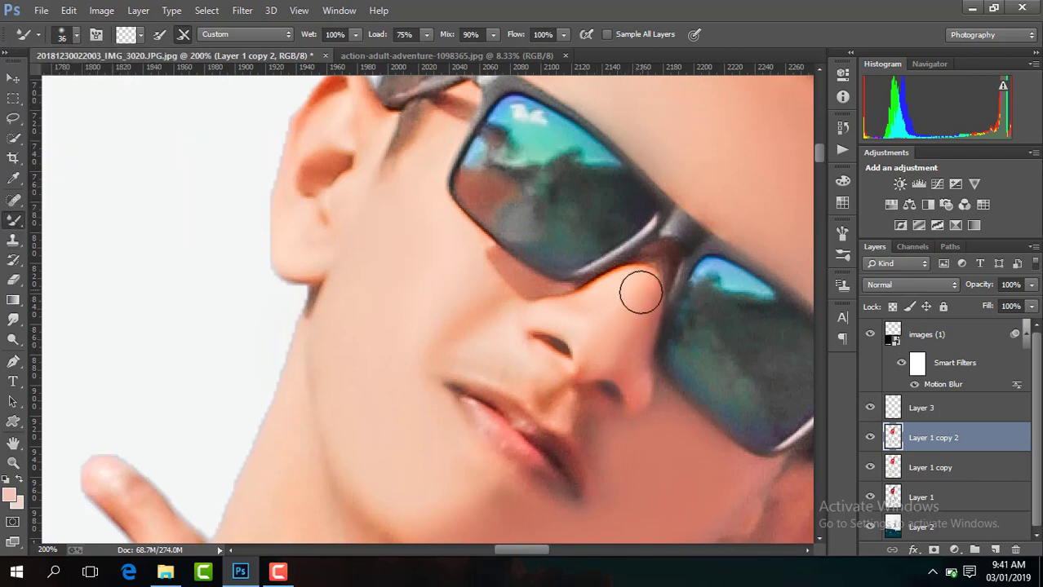
{"action": "left_click_drag", "start_coordinate": [512, 287], "coordinate": [463, 263]}
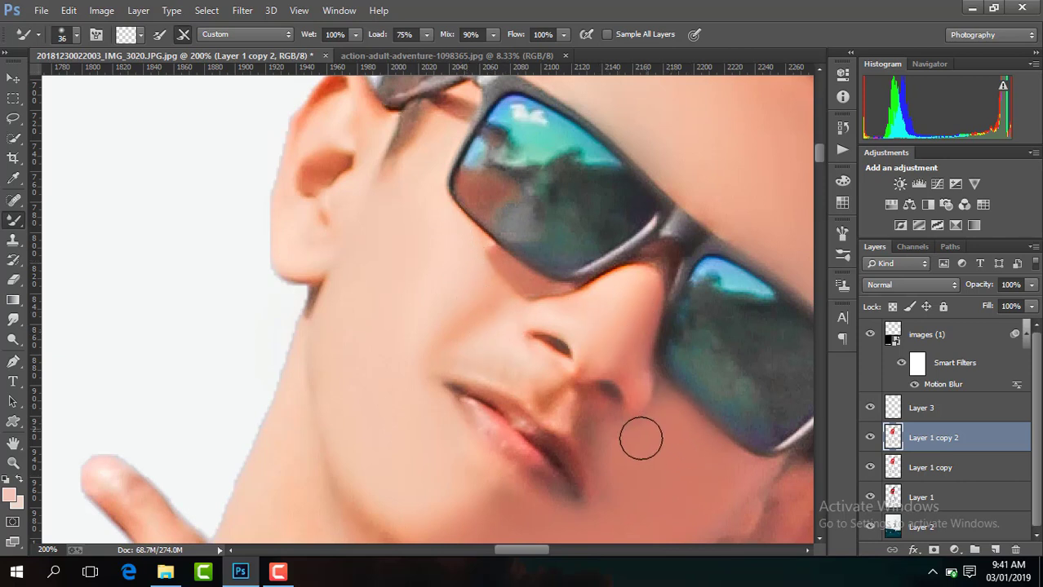
Step: Zoom in on the neck, enlarge the brush to 68 px, and smooth the lower neck
{"action": "key", "text": "ctrl+0"}
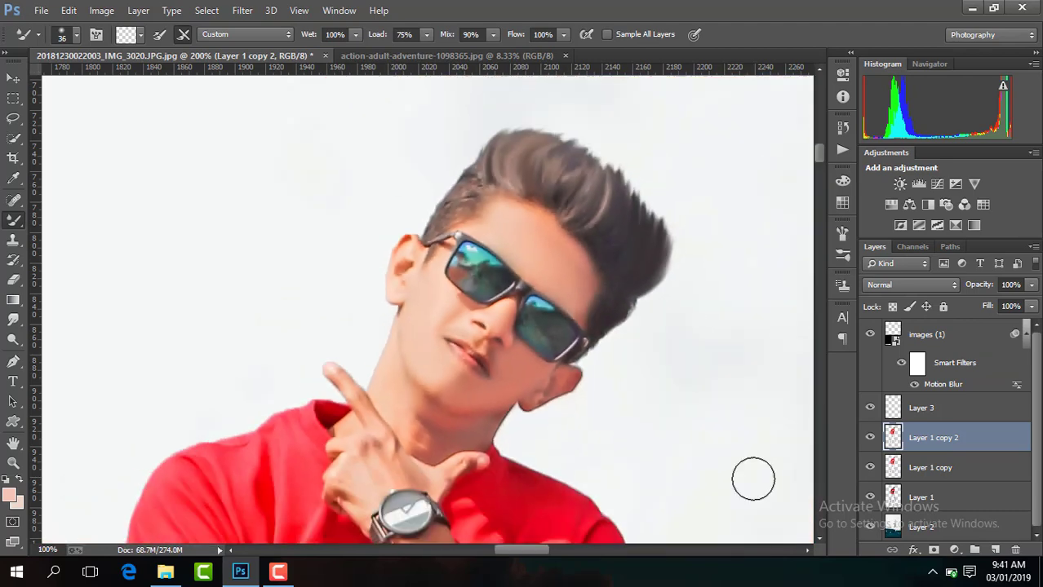
{"action": "key", "text": "ctrl+1"}
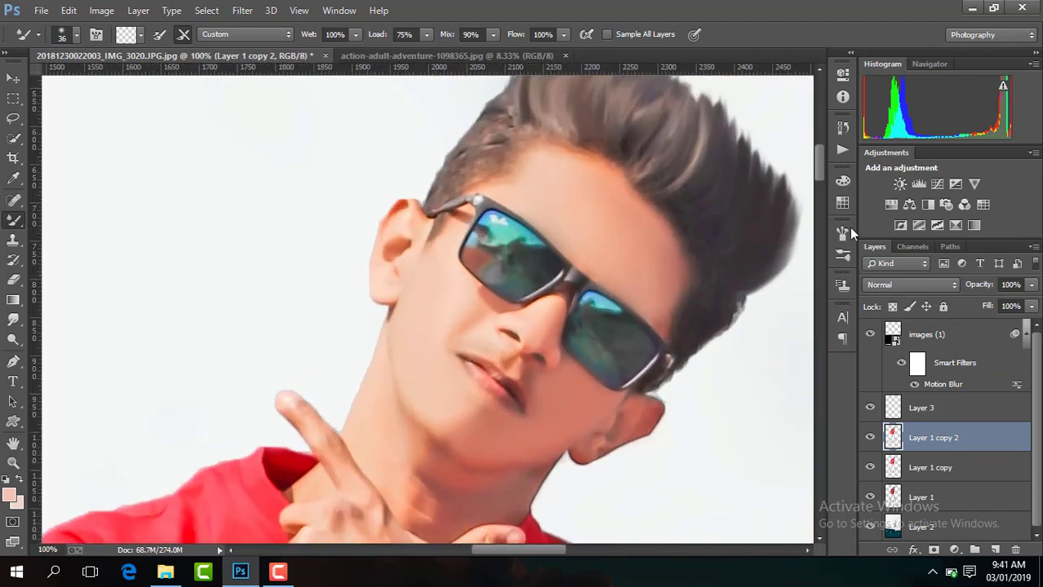
{"action": "left_click_drag", "start_coordinate": [814, 176], "coordinate": [816, 189]}
{"action": "key", "text": "ctrl+plus"}
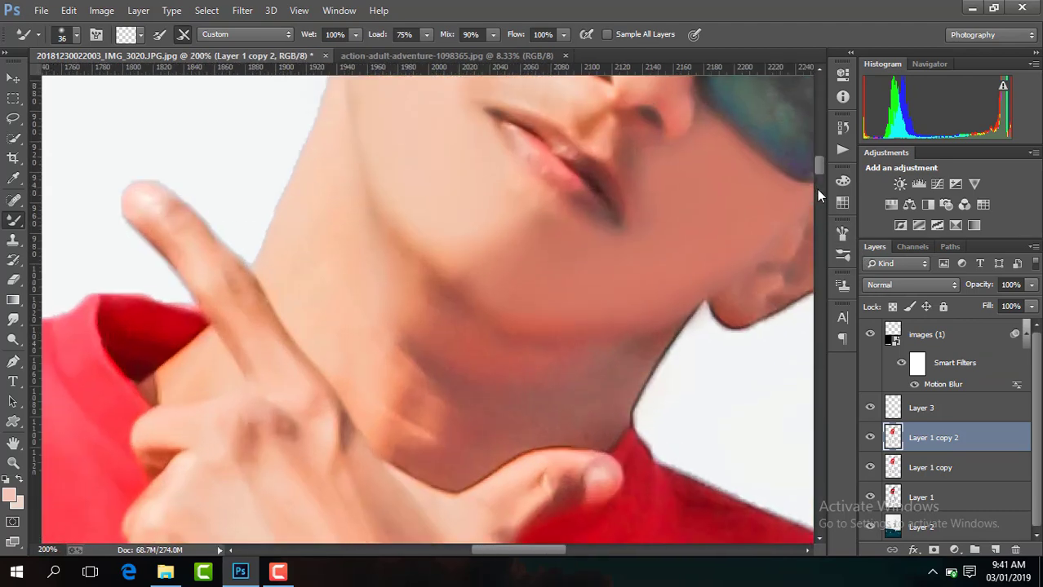
{"action": "left_click", "coordinate": [73, 35]}
{"action": "left_click_drag", "start_coordinate": [90, 82], "coordinate": [111, 82]}
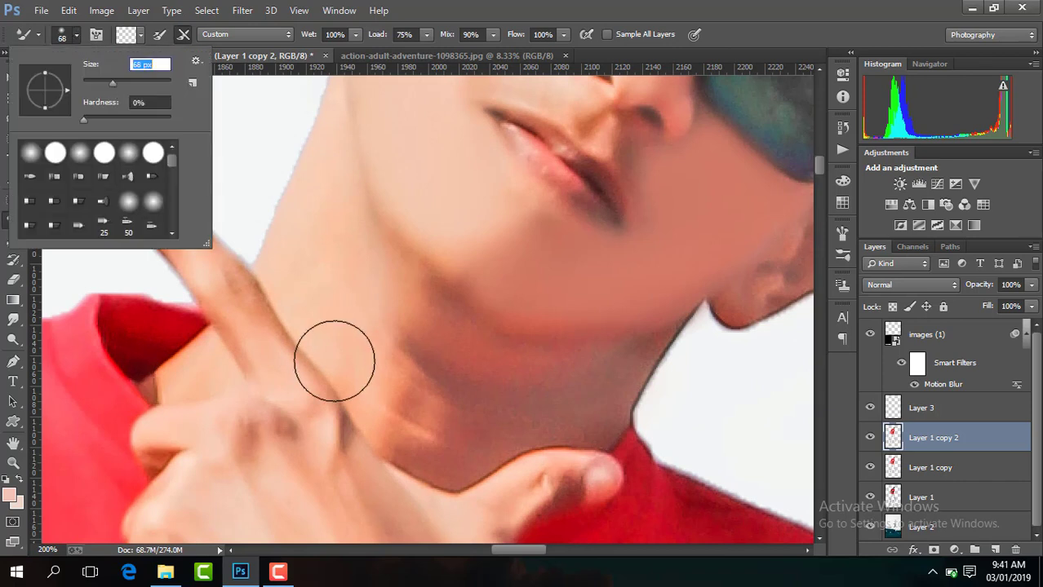
{"action": "key", "text": "Return"}
{"action": "mouse_move", "coordinate": [372, 414]}
{"action": "left_mouse_down"}
{"action": "mouse_move", "coordinate": [455, 427]}
{"action": "mouse_move", "coordinate": [564, 384]}
{"action": "mouse_move", "coordinate": [496, 401]}
{"action": "mouse_move", "coordinate": [479, 374]}
{"action": "mouse_move", "coordinate": [423, 342]}
{"action": "mouse_move", "coordinate": [459, 431]}
{"action": "left_mouse_up"}
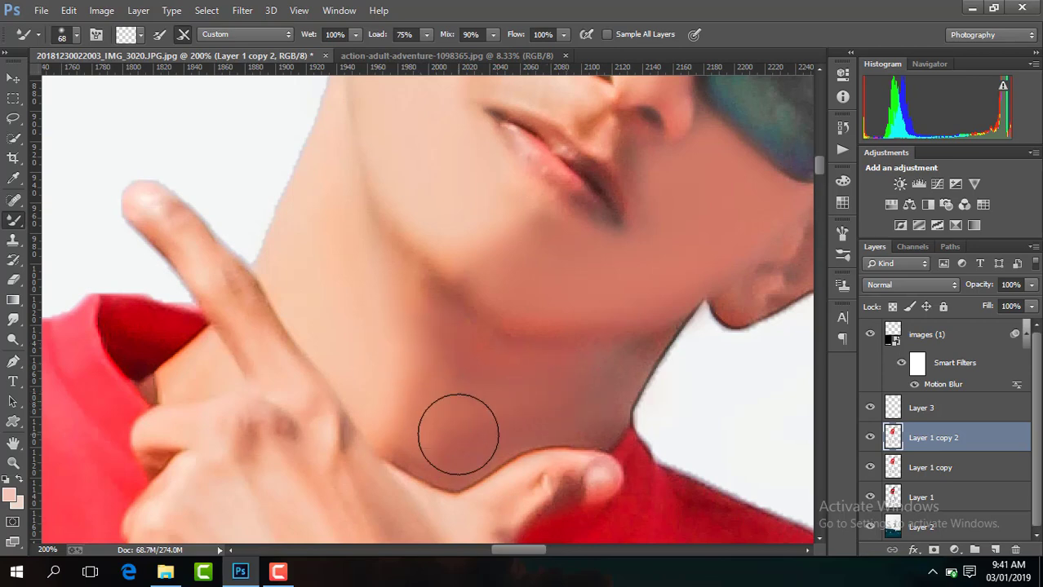
Step: Enlarge the brush to 87 px and smooth the skin along the elbow and arm
{"action": "key", "text": "ctrl+minus"}
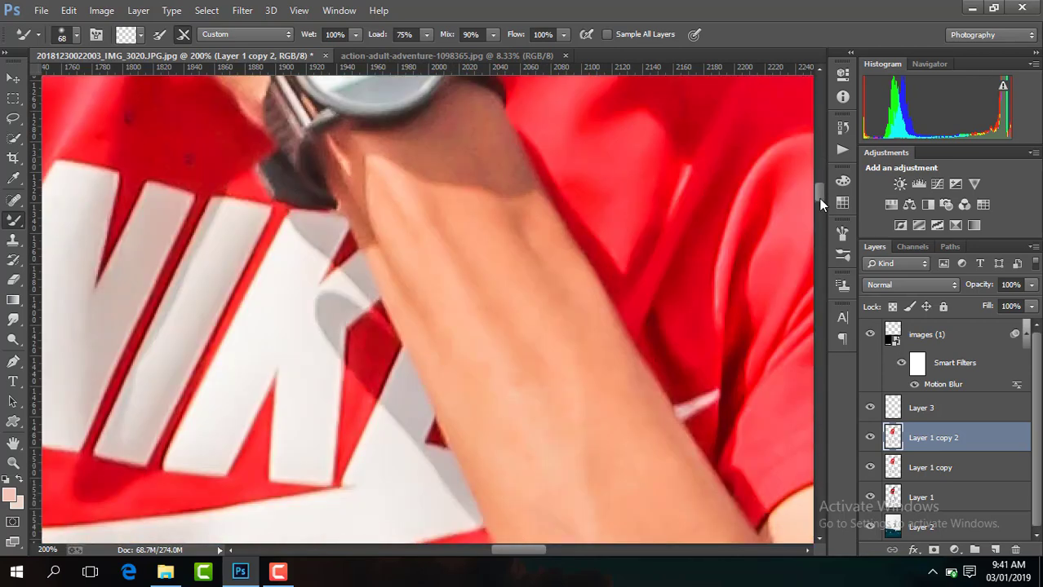
{"action": "left_click_drag", "start_coordinate": [816, 165], "coordinate": [818, 200]}
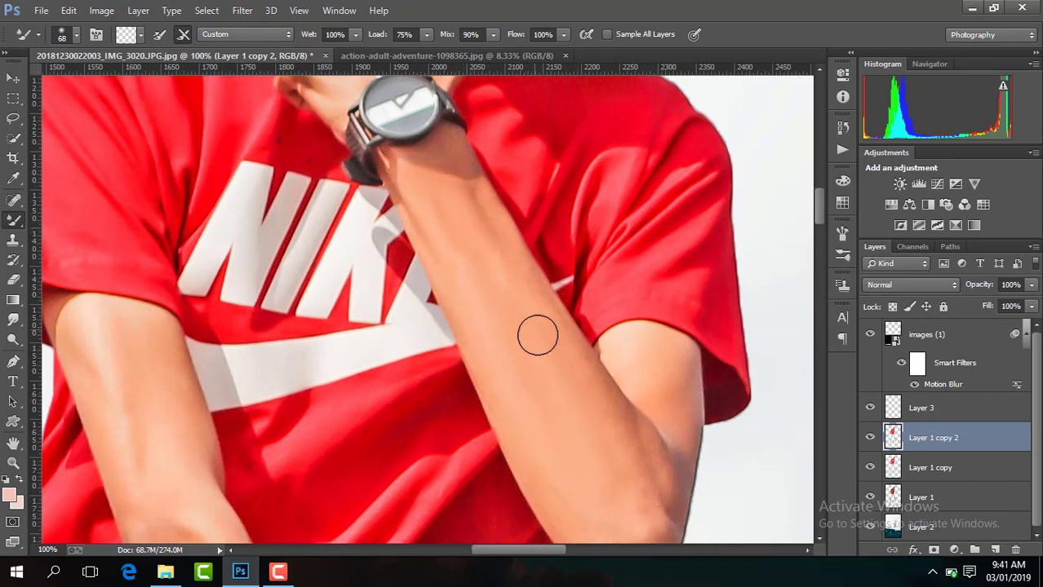
{"action": "left_click_drag", "start_coordinate": [813, 217], "coordinate": [819, 237]}
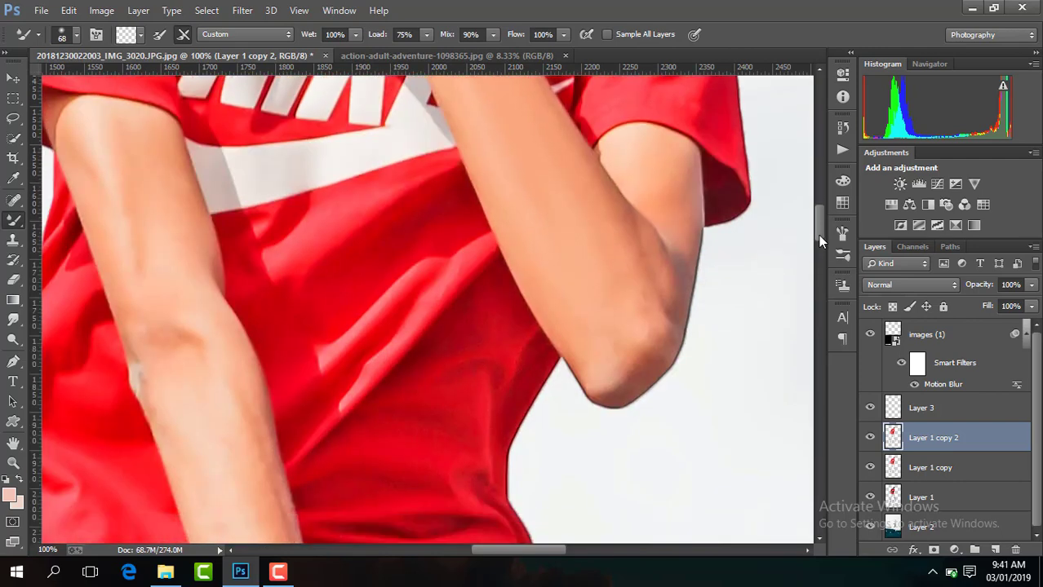
{"action": "left_click", "coordinate": [76, 35]}
{"action": "left_click_drag", "start_coordinate": [121, 80], "coordinate": [127, 81]}
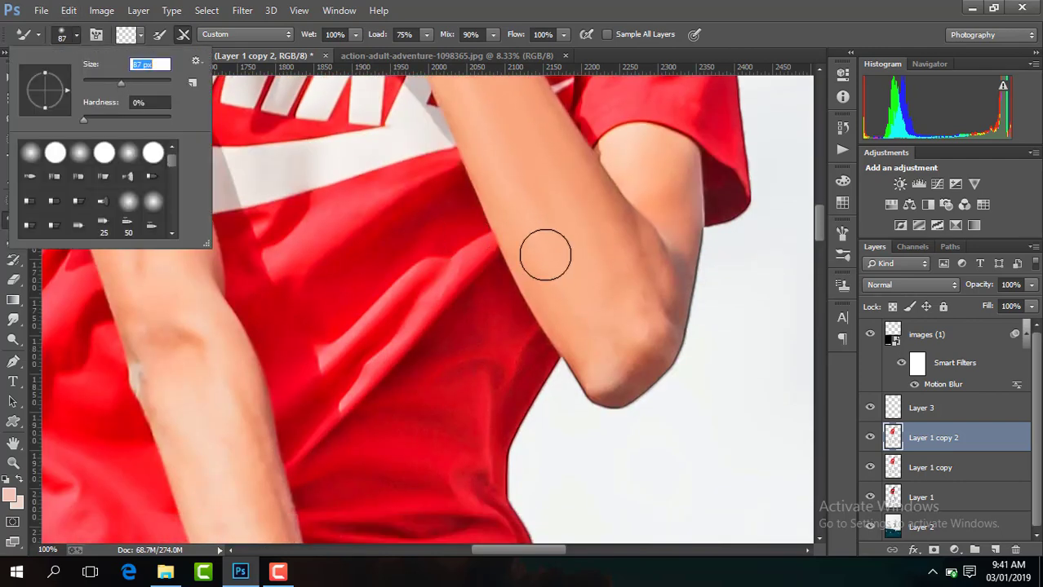
{"action": "left_click", "coordinate": [548, 251]}
{"action": "mouse_move", "coordinate": [658, 329]}
{"action": "left_mouse_down"}
{"action": "mouse_move", "coordinate": [620, 235]}
{"action": "mouse_move", "coordinate": [626, 349]}
{"action": "mouse_move", "coordinate": [609, 368]}
{"action": "mouse_move", "coordinate": [656, 321]}
{"action": "mouse_move", "coordinate": [630, 259]}
{"action": "mouse_move", "coordinate": [668, 200]}
{"action": "mouse_move", "coordinate": [633, 163]}
{"action": "mouse_move", "coordinate": [670, 170]}
{"action": "left_mouse_up"}
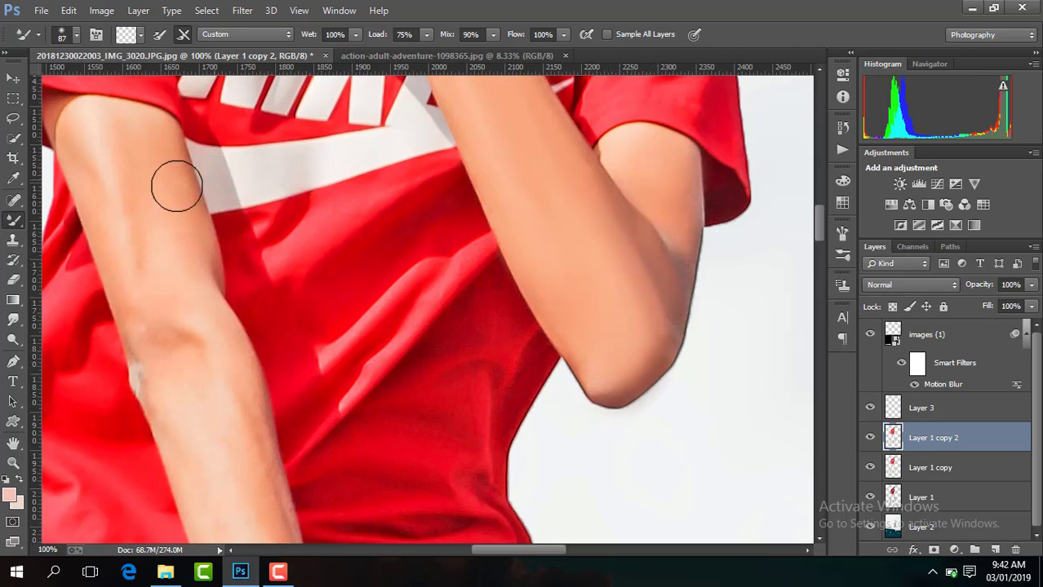
Step: Smooth the skin on the left upper arm and left forearm
{"action": "mouse_move", "coordinate": [174, 182]}
{"action": "left_mouse_down"}
{"action": "mouse_move", "coordinate": [133, 186]}
{"action": "mouse_move", "coordinate": [95, 163]}
{"action": "mouse_move", "coordinate": [164, 228]}
{"action": "mouse_move", "coordinate": [156, 173]}
{"action": "mouse_move", "coordinate": [182, 412]}
{"action": "mouse_move", "coordinate": [182, 323]}
{"action": "mouse_move", "coordinate": [270, 419]}
{"action": "left_mouse_up"}
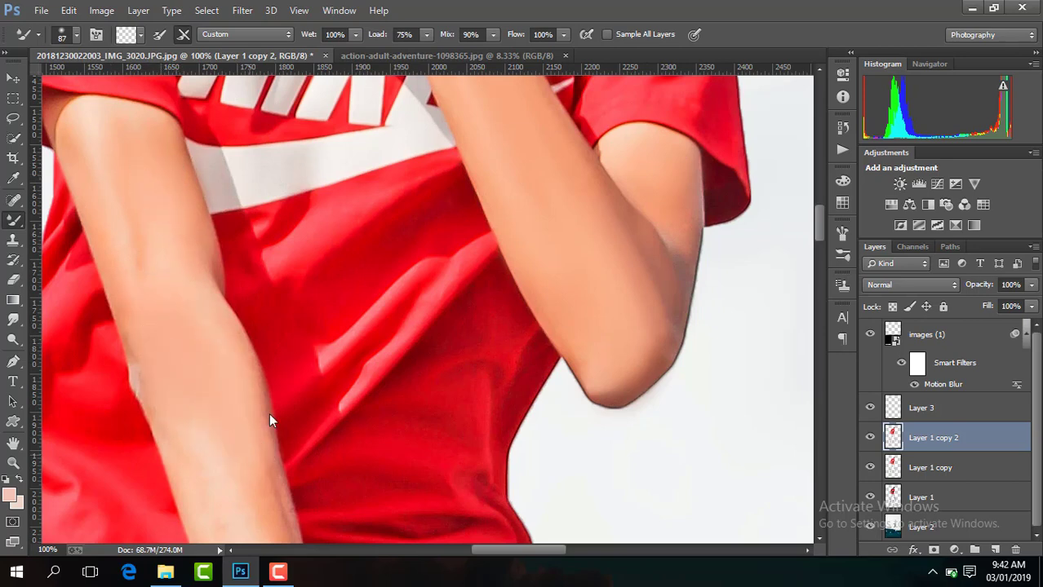
{"action": "left_click_drag", "start_coordinate": [818, 229], "coordinate": [819, 249]}
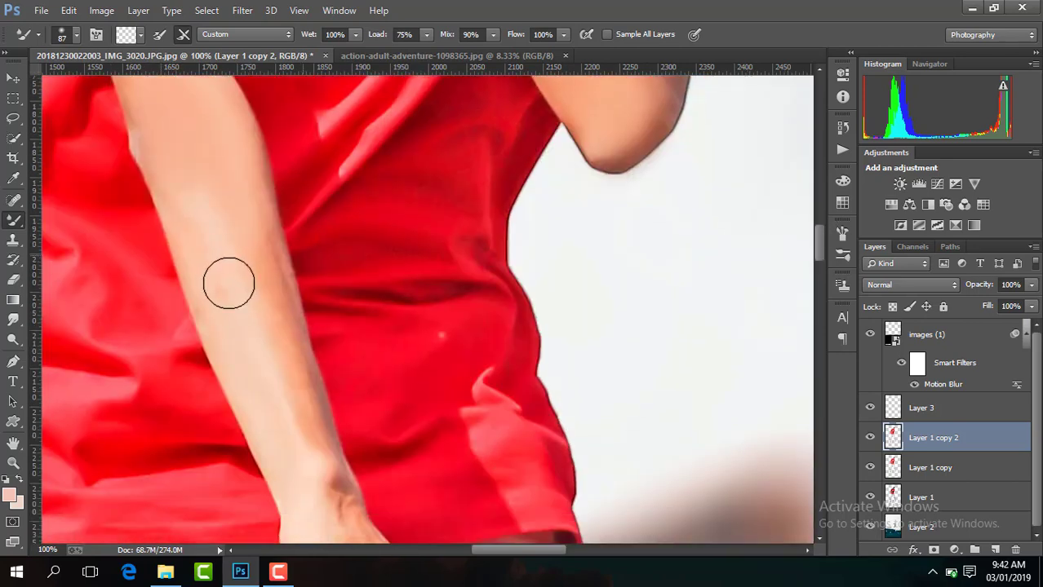
{"action": "left_click_drag", "start_coordinate": [271, 343], "coordinate": [248, 238]}
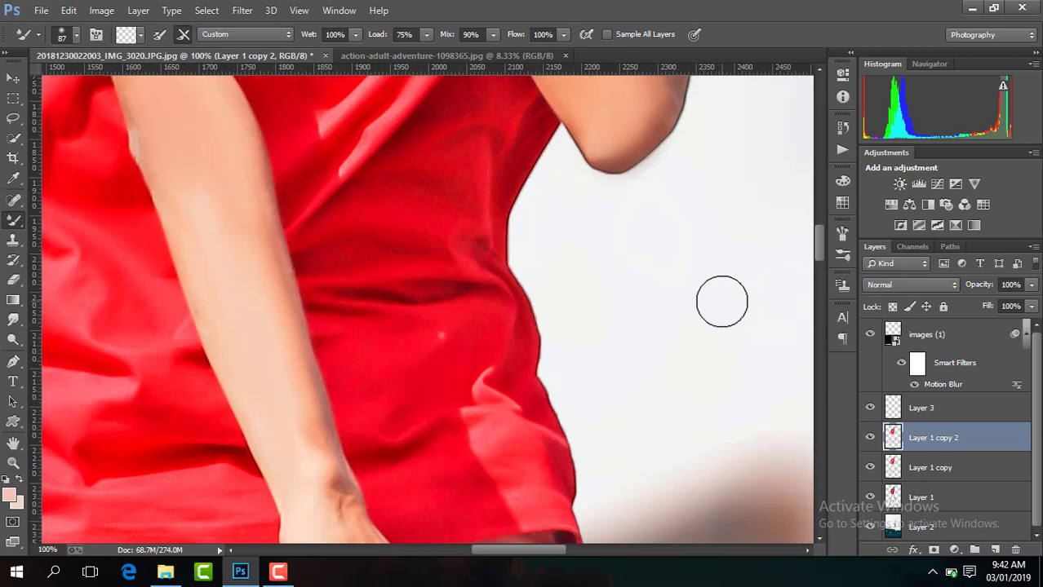
{"action": "left_click_drag", "start_coordinate": [822, 237], "coordinate": [821, 257]}
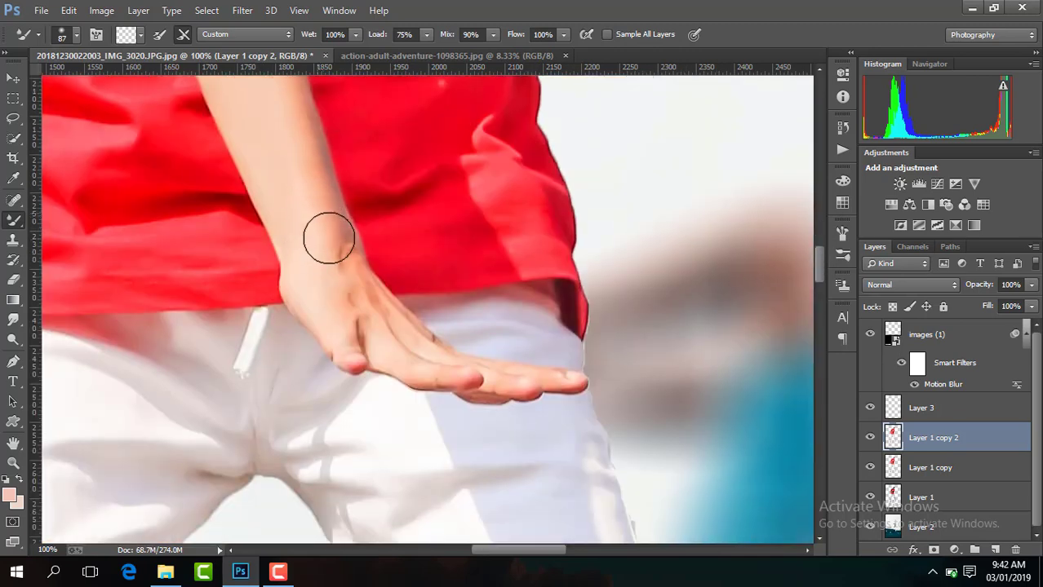
Step: Scroll the Layers panel and make Layer 1 copy 2 visible again
{"action": "scroll", "coordinate": [349, 299], "scroll_direction": "down", "scroll_amount": 1}
{"action": "scroll", "coordinate": [351, 300], "scroll_direction": "down", "scroll_amount": 2}
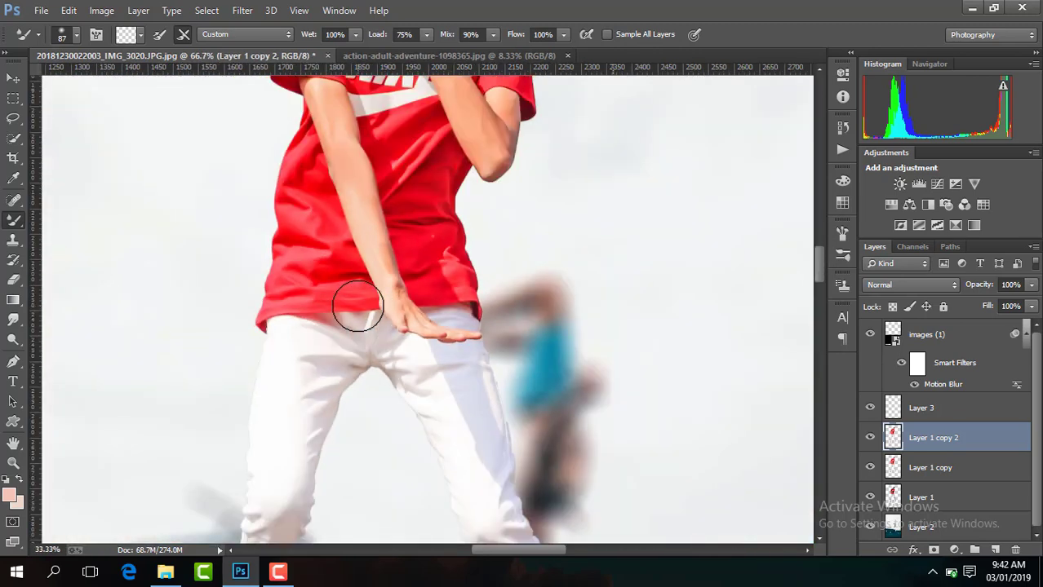
{"action": "scroll", "coordinate": [356, 304], "scroll_direction": "down", "scroll_amount": 2}
{"action": "scroll", "coordinate": [356, 304], "scroll_direction": "down", "scroll_amount": 1}
{"action": "scroll", "coordinate": [354, 302], "scroll_direction": "down", "scroll_amount": 1}
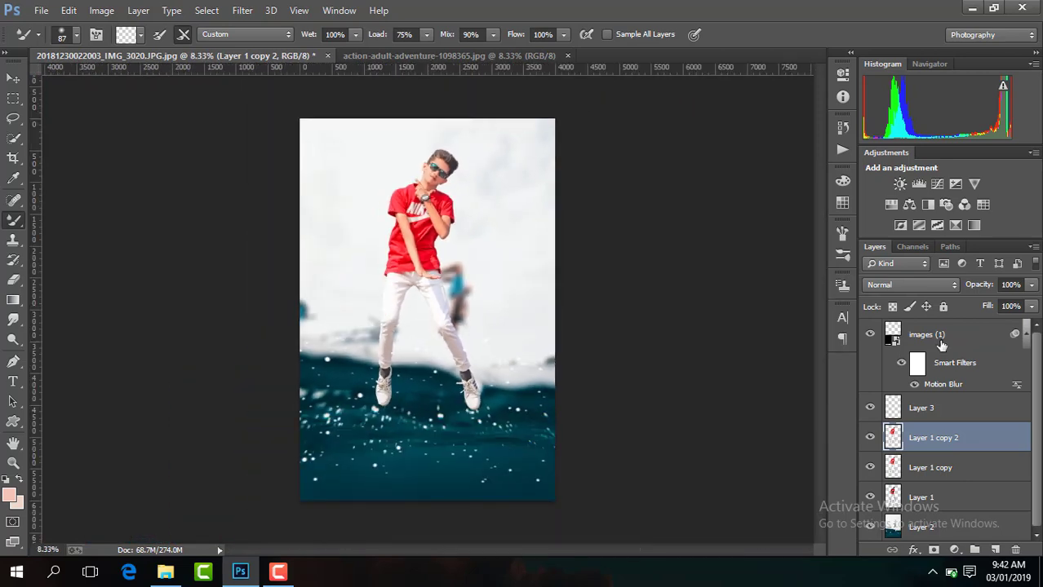
{"action": "left_click", "coordinate": [870, 441]}
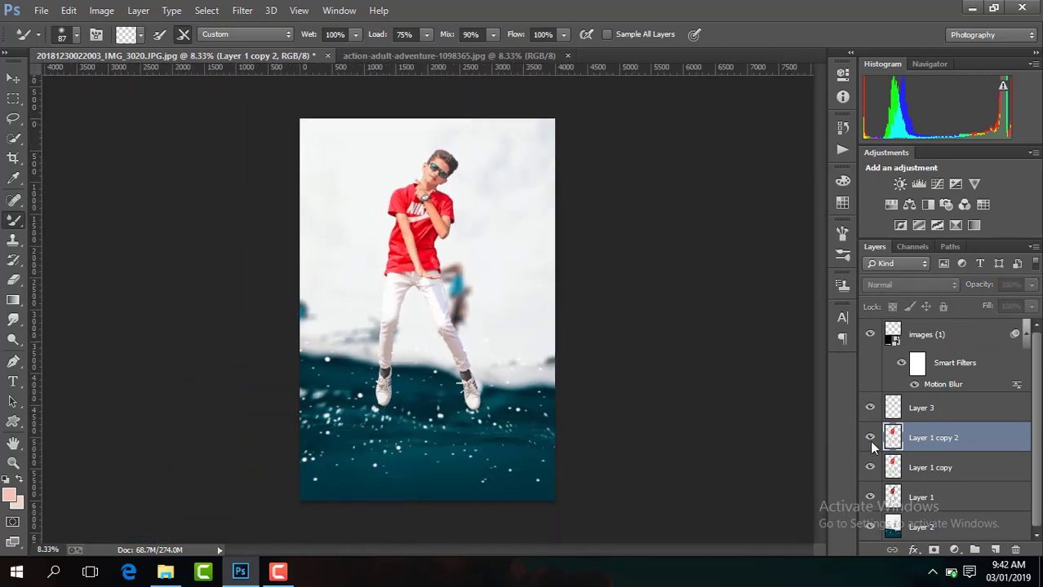
Step: Merge Visible into Layer 1 copy 2 and launch Filter > Camera Raw Filter
{"action": "right_click", "coordinate": [931, 450]}
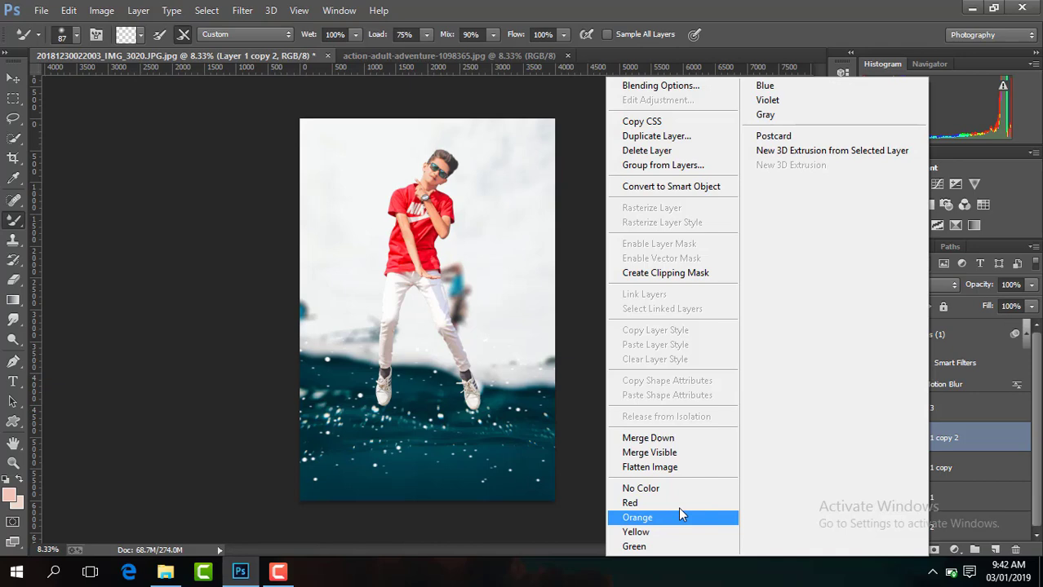
{"action": "left_click", "coordinate": [688, 464]}
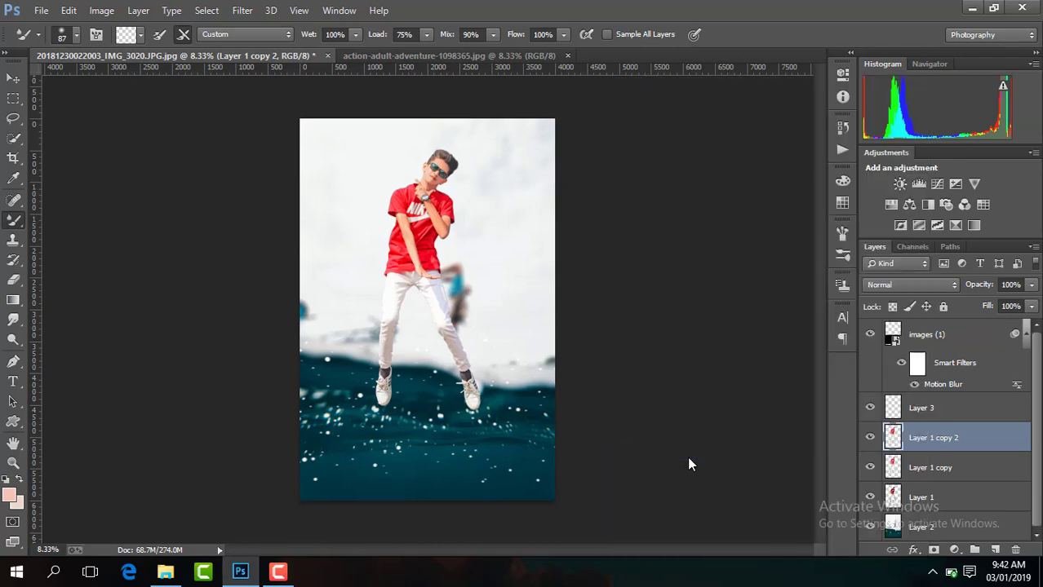
{"action": "left_click", "coordinate": [245, 10]}
{"action": "left_click", "coordinate": [296, 99]}
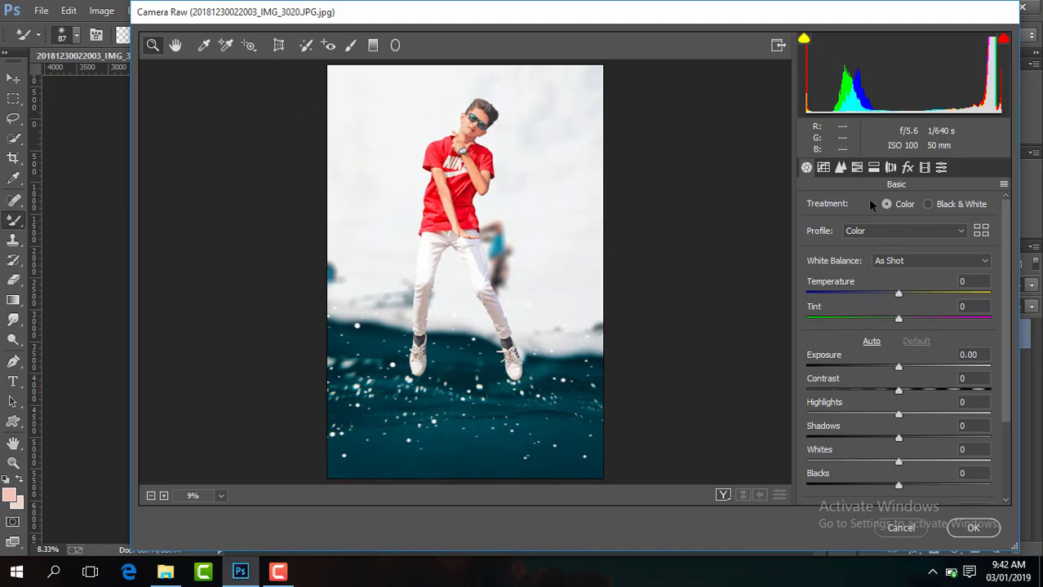
Step: Darken the image corners with a Post Crop Vignetting amount in the Effects panel
{"action": "left_click", "coordinate": [908, 168]}
{"action": "left_click_drag", "start_coordinate": [902, 368], "coordinate": [887, 368]}
{"action": "left_click_drag", "start_coordinate": [876, 368], "coordinate": [885, 369]}
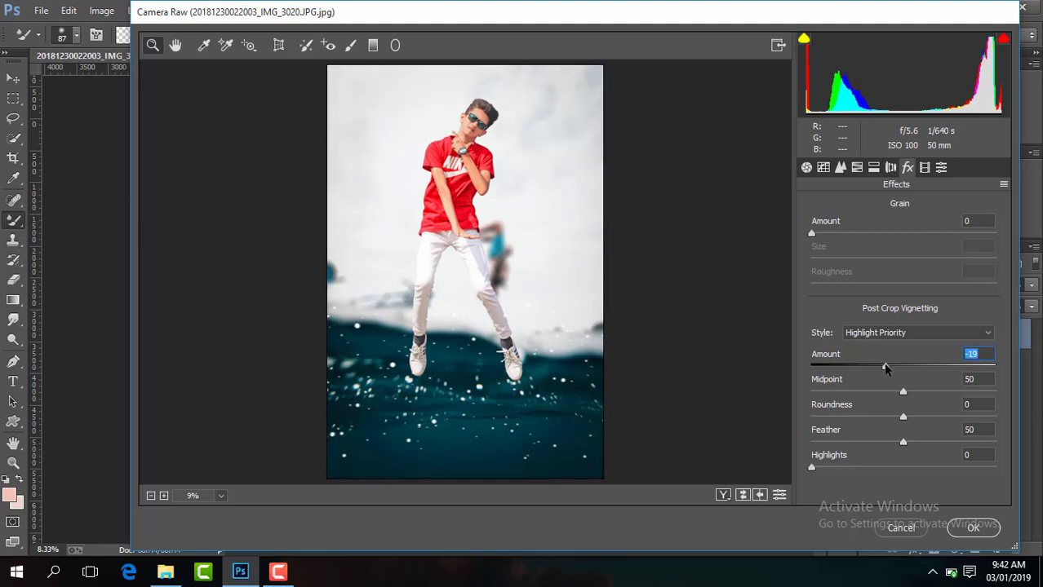
Step: Set Contrast +15, Temperature +7, Blacks -19, Clarity -4 and Vibrance +16 in Basic
{"action": "left_click", "coordinate": [805, 167]}
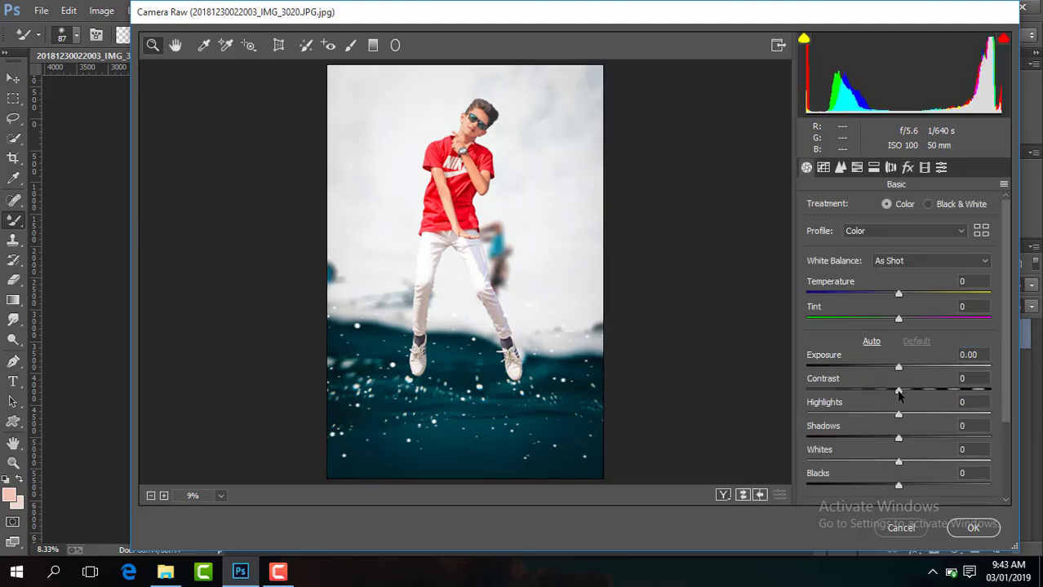
{"action": "left_click_drag", "start_coordinate": [898, 395], "coordinate": [912, 395]}
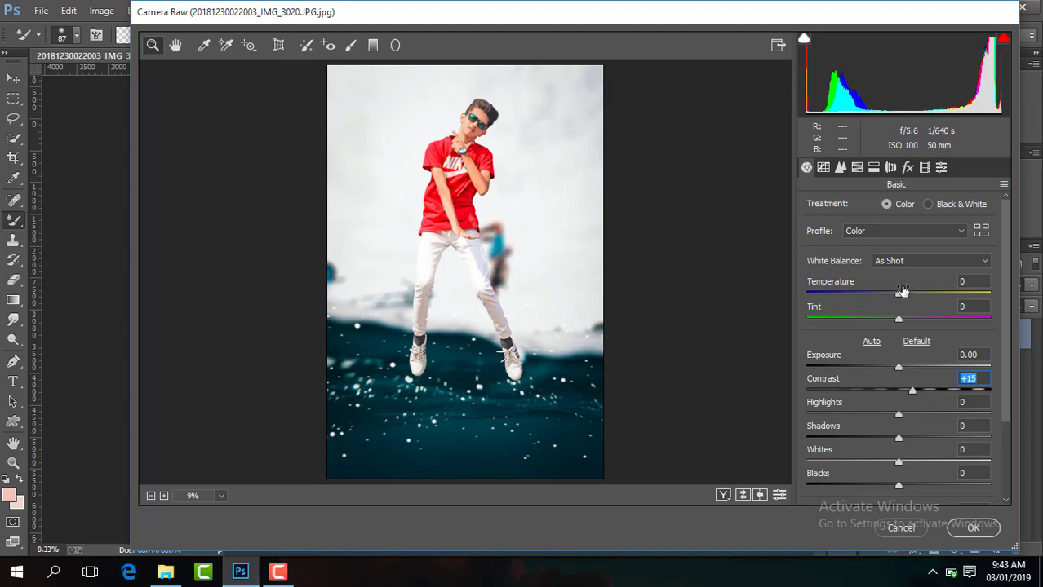
{"action": "left_click_drag", "start_coordinate": [899, 294], "coordinate": [905, 293]}
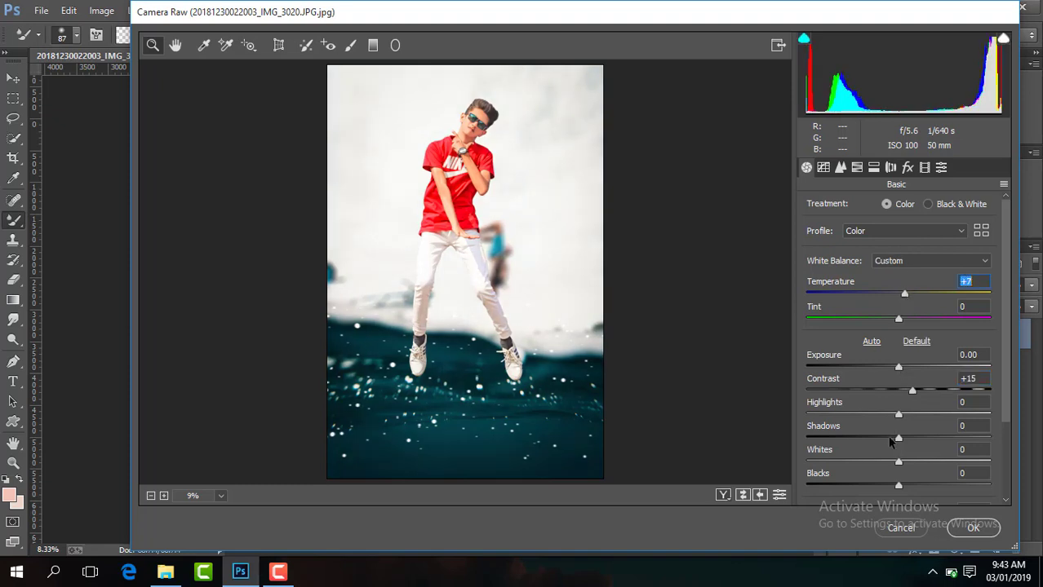
{"action": "left_click_drag", "start_coordinate": [899, 486], "coordinate": [881, 487]}
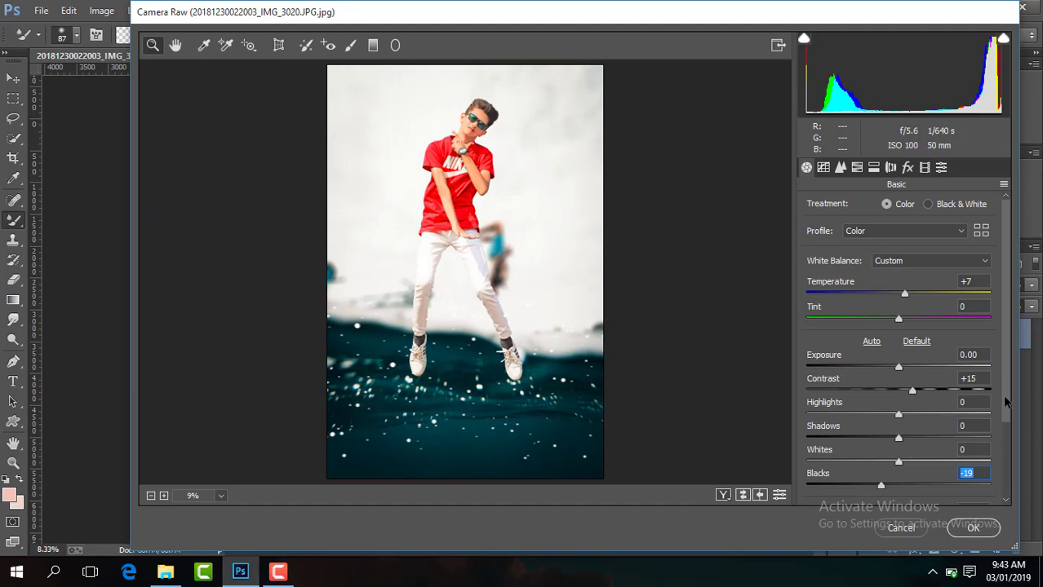
{"action": "left_click_drag", "start_coordinate": [1006, 401], "coordinate": [1003, 449]}
{"action": "left_click_drag", "start_coordinate": [898, 463], "coordinate": [894, 465]}
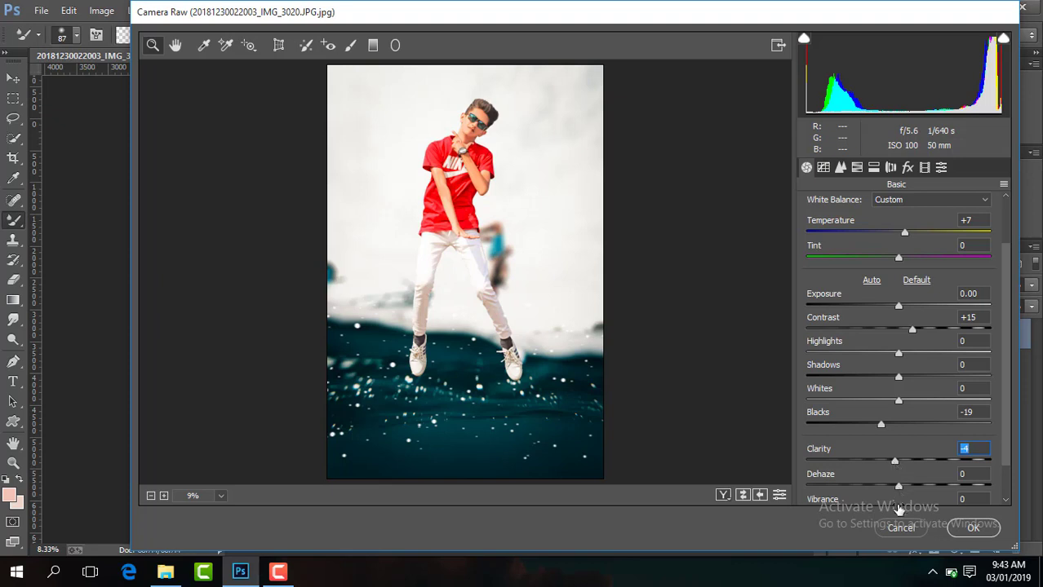
{"action": "left_click_drag", "start_coordinate": [1006, 392], "coordinate": [989, 455]}
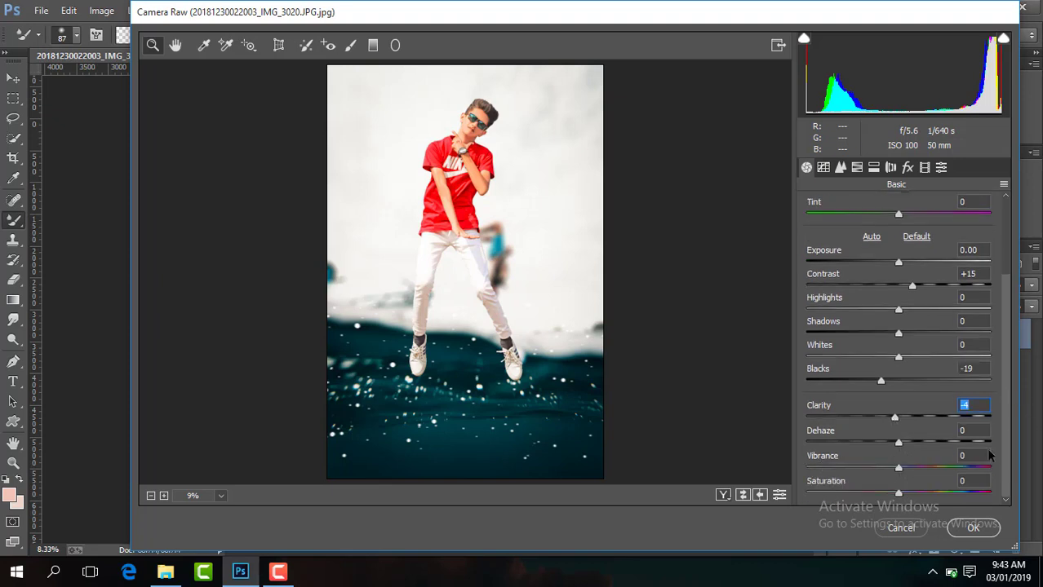
{"action": "left_click_drag", "start_coordinate": [899, 471], "coordinate": [913, 472]}
Step: In HSL, brighten Oranges luminance, desaturate Blues, and set Aquas saturation to +10
{"action": "left_click", "coordinate": [857, 167]}
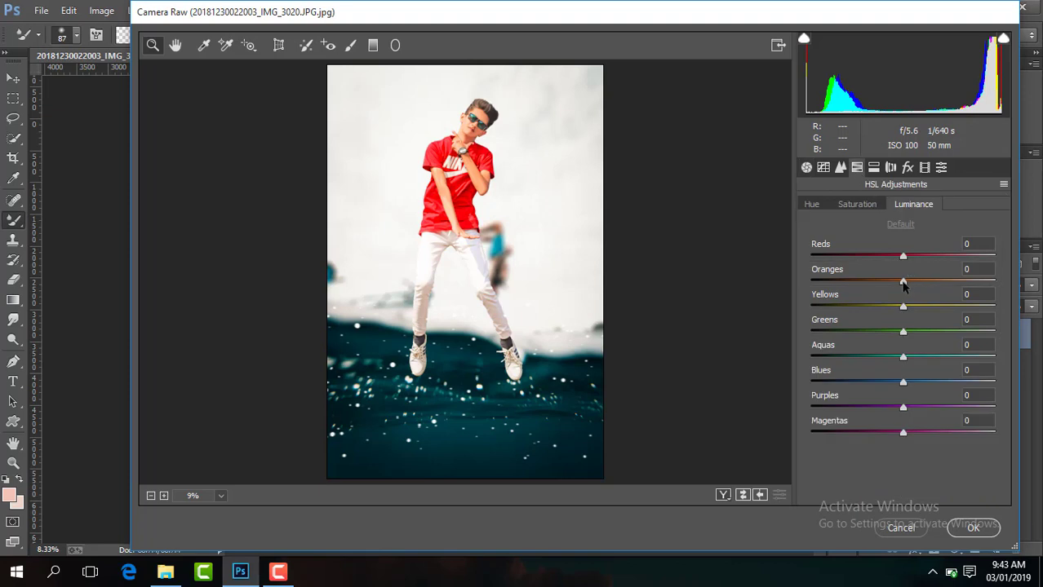
{"action": "left_click", "coordinate": [856, 203]}
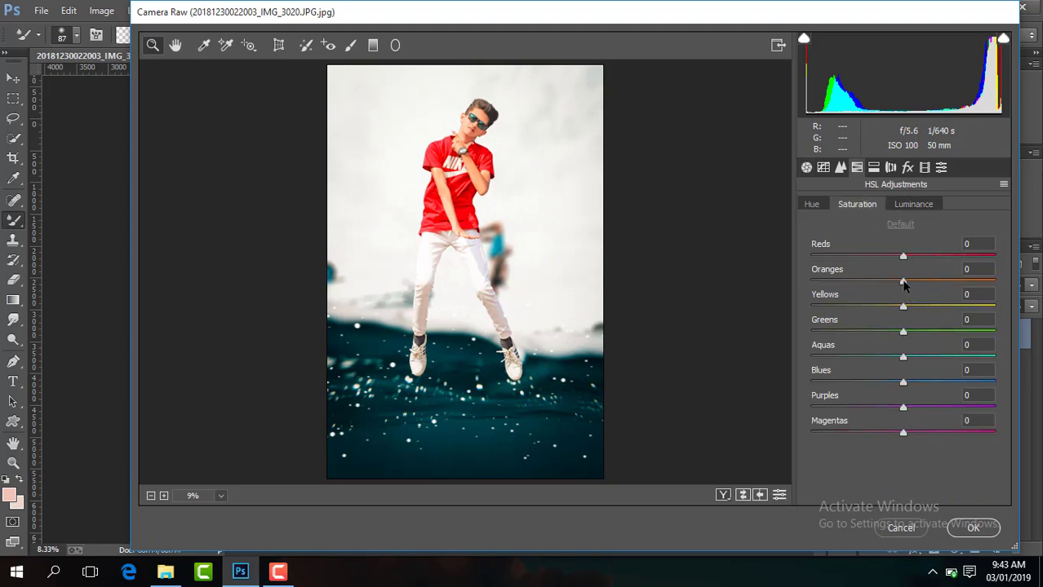
{"action": "left_click", "coordinate": [913, 204]}
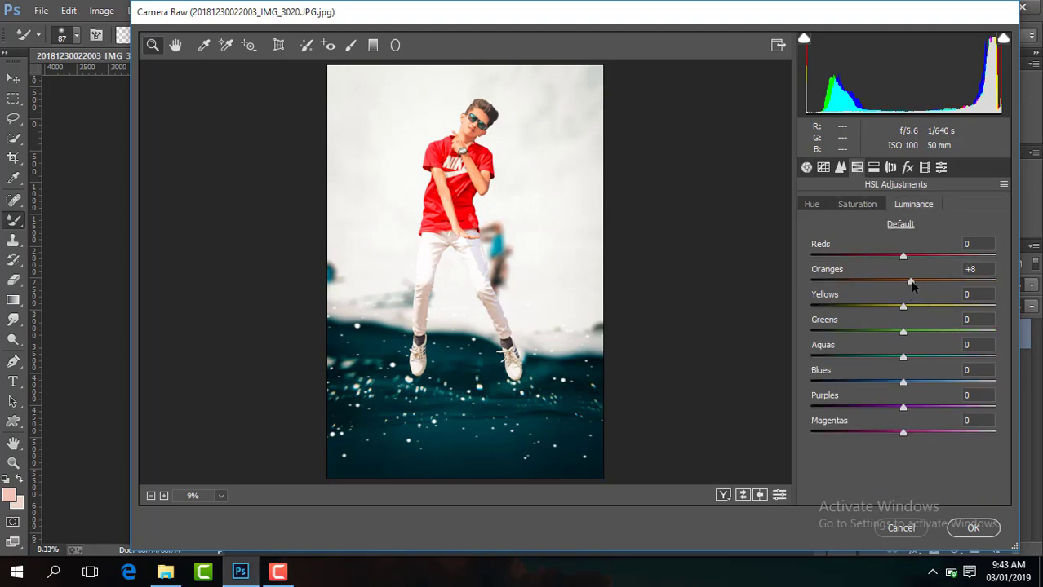
{"action": "left_click_drag", "start_coordinate": [912, 282], "coordinate": [917, 284]}
{"action": "left_click", "coordinate": [860, 204]}
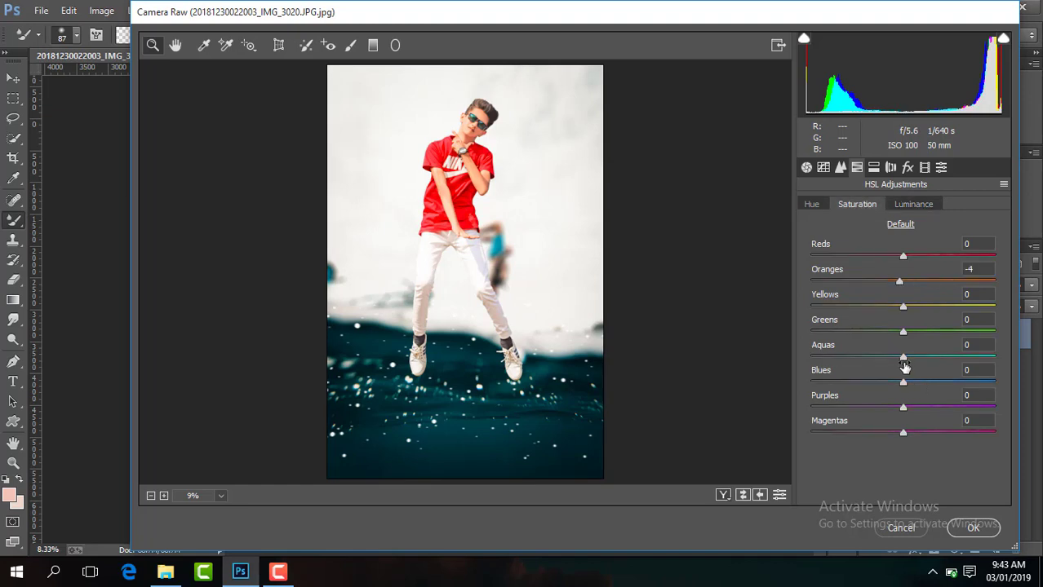
{"action": "mouse_move", "coordinate": [902, 383]}
{"action": "left_mouse_down"}
{"action": "mouse_move", "coordinate": [809, 383]}
{"action": "mouse_move", "coordinate": [936, 390]}
{"action": "left_mouse_up"}
{"action": "mouse_move", "coordinate": [902, 356]}
{"action": "left_mouse_down"}
{"action": "mouse_move", "coordinate": [921, 363]}
{"action": "mouse_move", "coordinate": [895, 390]}
{"action": "mouse_move", "coordinate": [904, 390]}
{"action": "left_mouse_up"}
{"action": "left_click", "coordinate": [810, 204]}
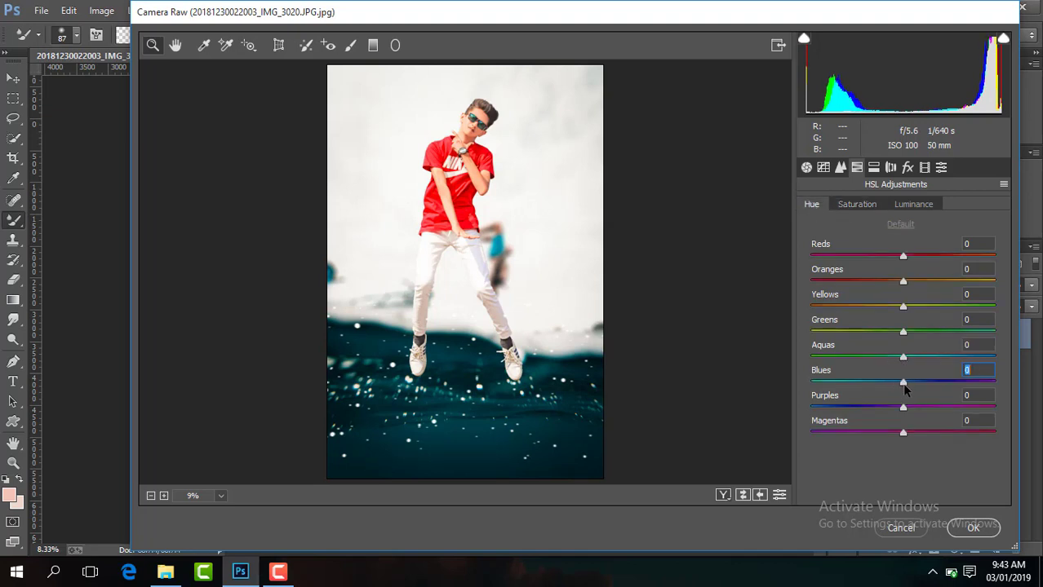
Step: Set Detail Sharpening Amount to 52 and Luminance noise reduction to 18
{"action": "left_click", "coordinate": [839, 167]}
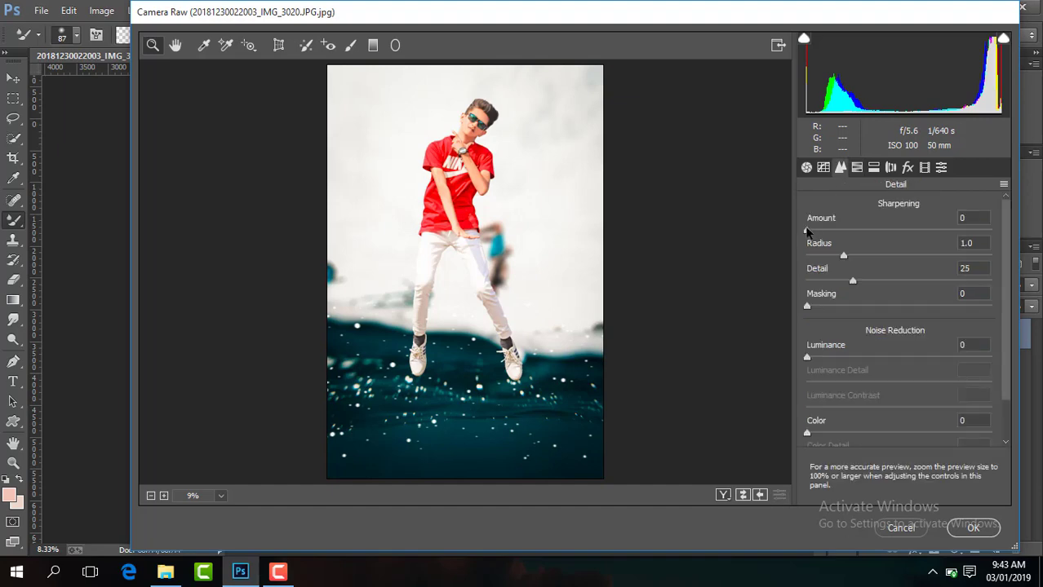
{"action": "left_click_drag", "start_coordinate": [806, 230], "coordinate": [870, 230]}
{"action": "left_click_drag", "start_coordinate": [808, 359], "coordinate": [841, 359]}
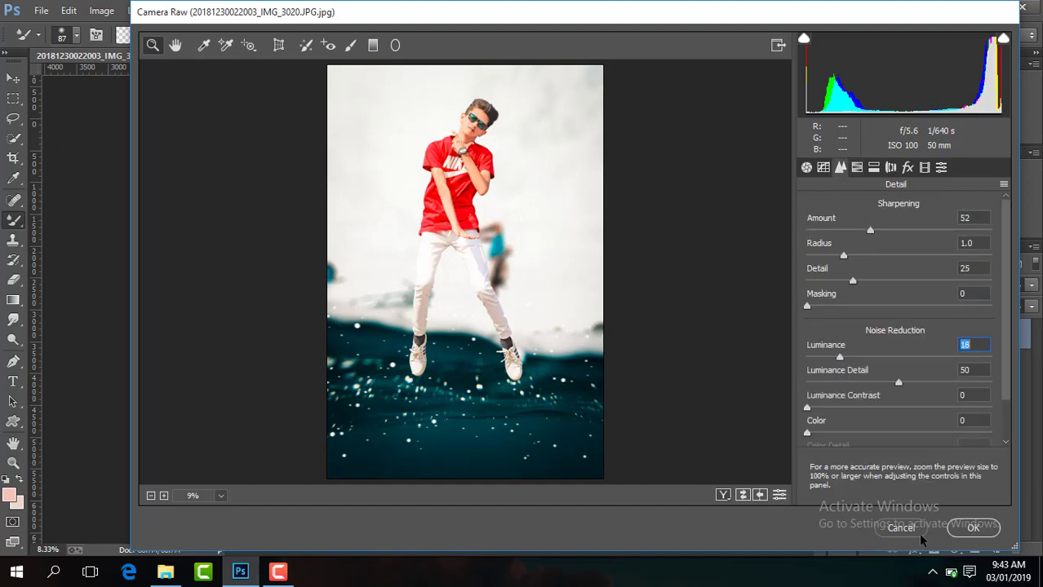
Step: Commit the Camera Raw grade, zoom to inspect it, and duplicate the layer as Layer 1 copy 3
{"action": "left_click", "coordinate": [971, 528]}
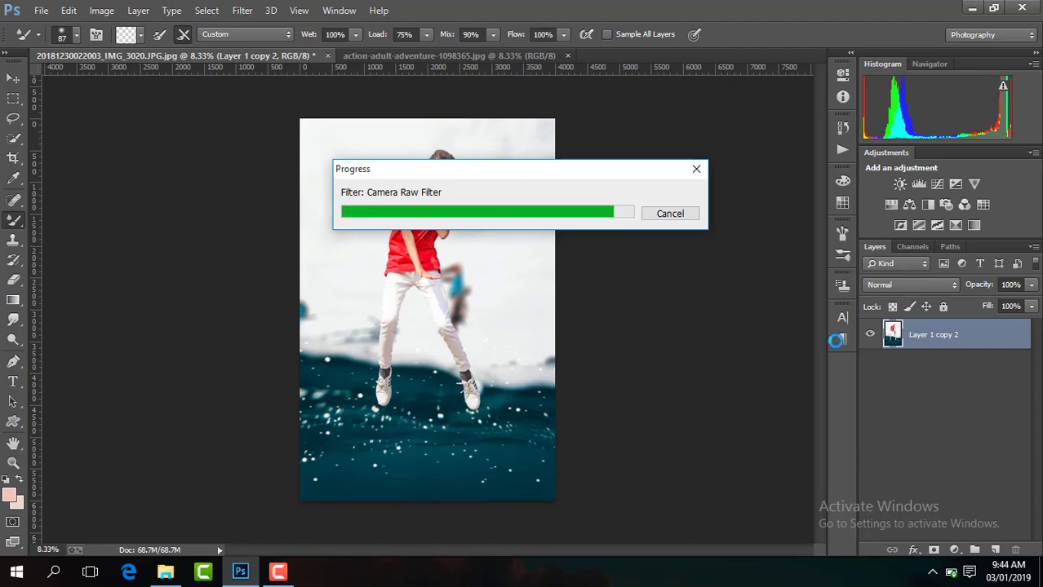
{"action": "key", "text": "ctrl+plus"}
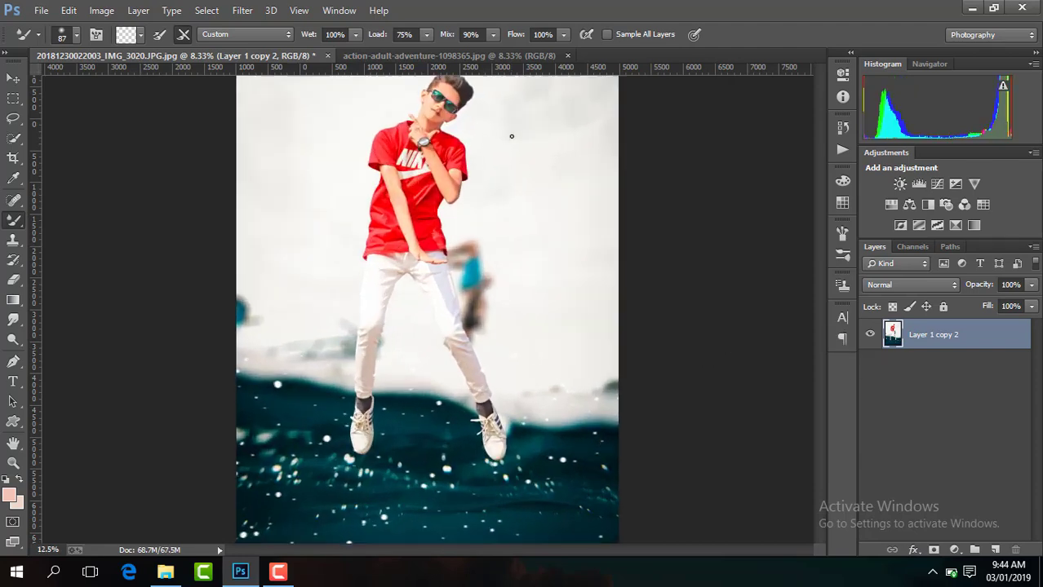
{"action": "key", "text": "ctrl+plus"}
{"action": "key", "text": "ctrl+minus"}
{"action": "key", "text": "ctrl+minus"}
{"action": "key", "text": "ctrl+minus"}
{"action": "key", "text": "ctrl+minus"}
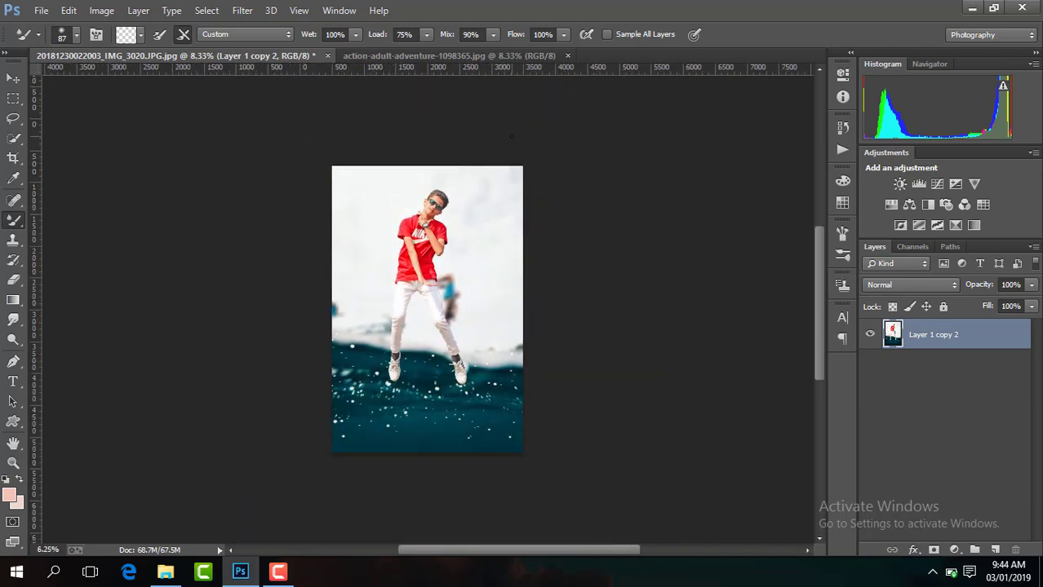
{"action": "key", "text": "ctrl+minus"}
{"action": "key", "text": "ctrl+plus"}
{"action": "key", "text": "ctrl+plus"}
{"action": "key", "text": "ctrl+plus"}
{"action": "key", "text": "ctrl+j"}
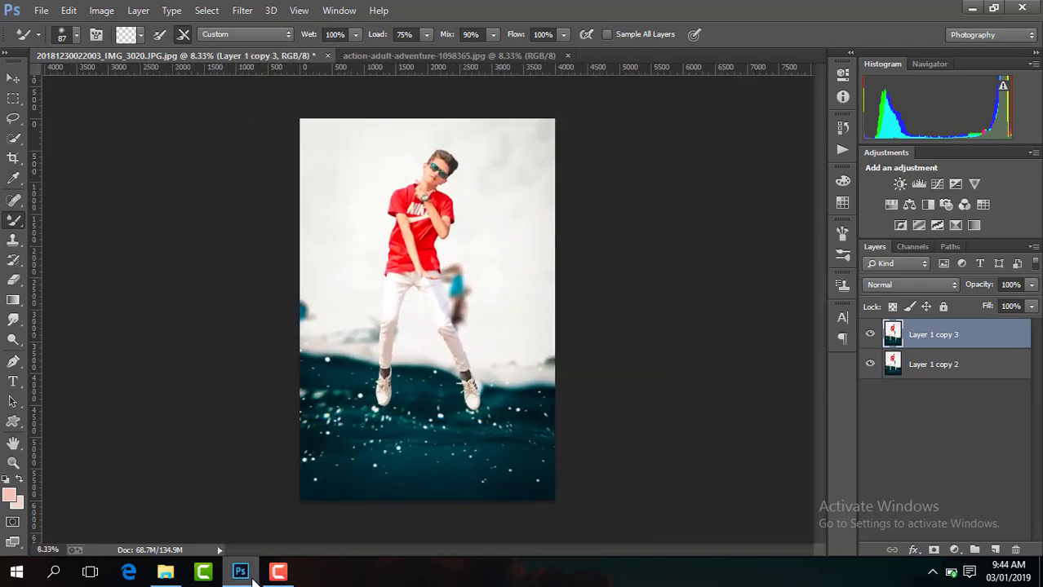
Step: Select the blurred rose layer, duplicate it, and move copies to new spots
{"action": "left_click", "coordinate": [277, 571]}
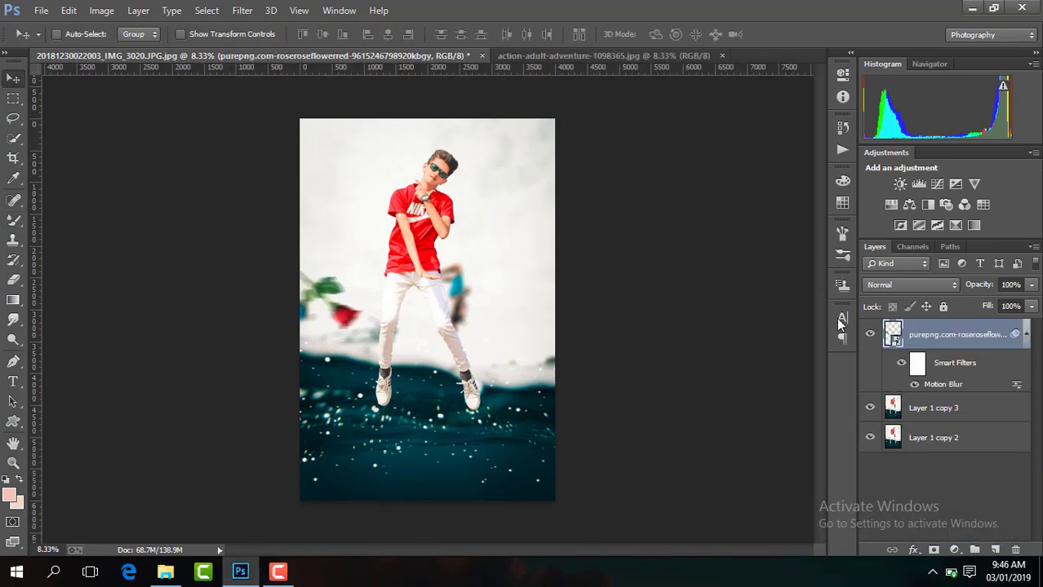
{"action": "left_click", "coordinate": [869, 335]}
{"action": "key", "text": "ctrl+j"}
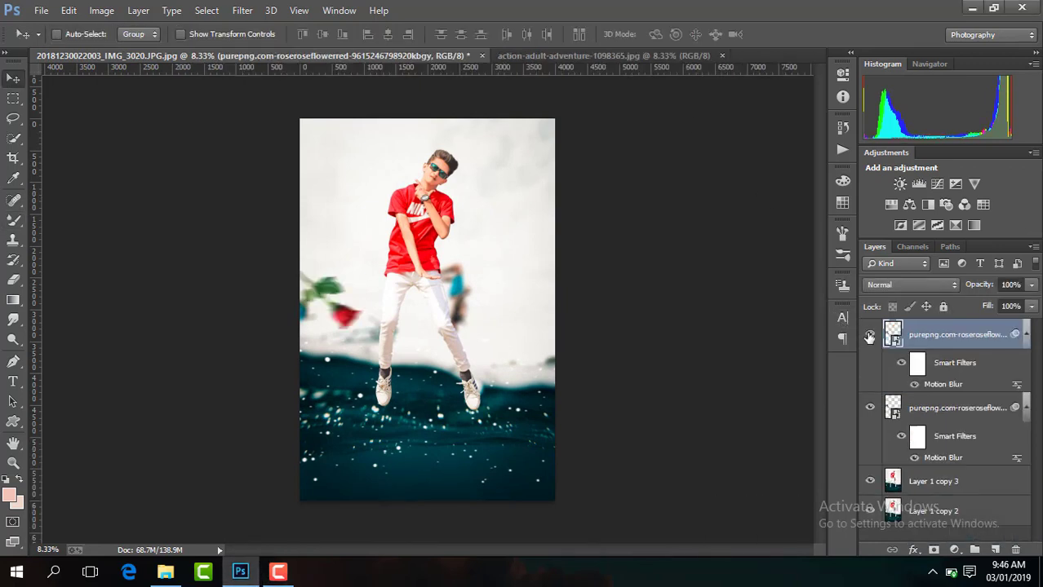
{"action": "mouse_move", "coordinate": [336, 311]}
{"action": "left_mouse_down"}
{"action": "mouse_move", "coordinate": [561, 280]}
{"action": "mouse_move", "coordinate": [490, 118]}
{"action": "mouse_move", "coordinate": [482, 428]}
{"action": "mouse_move", "coordinate": [538, 382]}
{"action": "mouse_move", "coordinate": [521, 459]}
{"action": "mouse_move", "coordinate": [350, 461]}
{"action": "mouse_move", "coordinate": [568, 403]}
{"action": "mouse_move", "coordinate": [518, 373]}
{"action": "mouse_move", "coordinate": [505, 399]}
{"action": "left_mouse_up"}
{"action": "key", "text": "ctrl+j"}
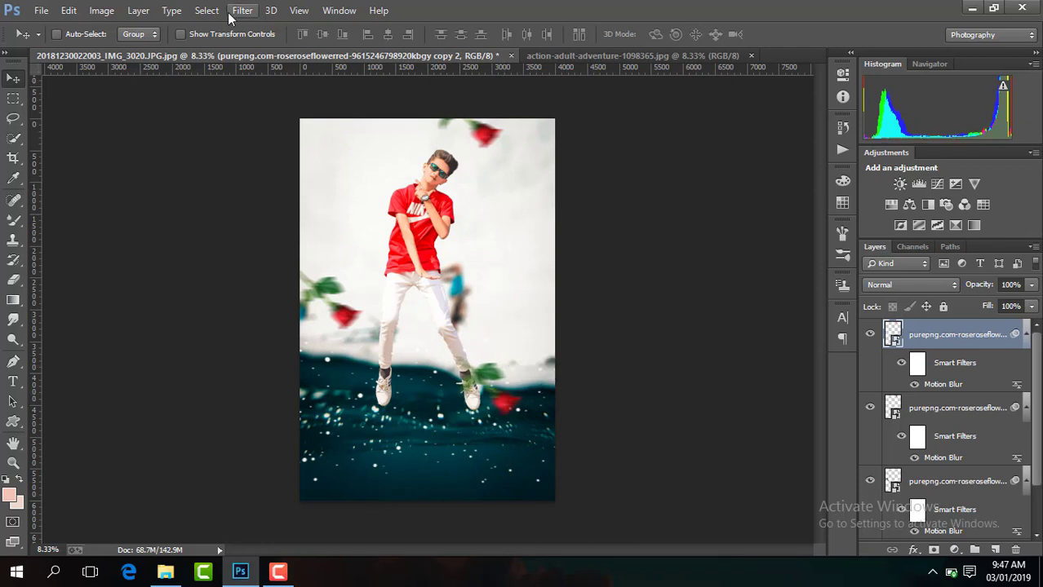
Step: Rotate a rose near the boy's feet, reapply motion blur, and nudge it lower
{"action": "left_click", "coordinate": [235, 34]}
{"action": "left_click", "coordinate": [541, 363]}
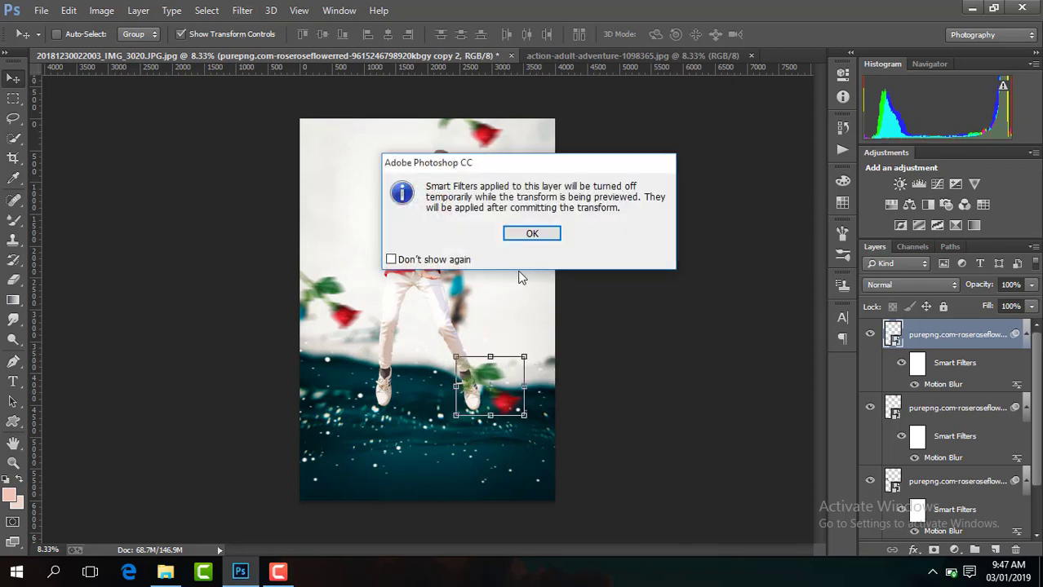
{"action": "left_click", "coordinate": [530, 233]}
{"action": "left_click_drag", "start_coordinate": [541, 362], "coordinate": [526, 412]}
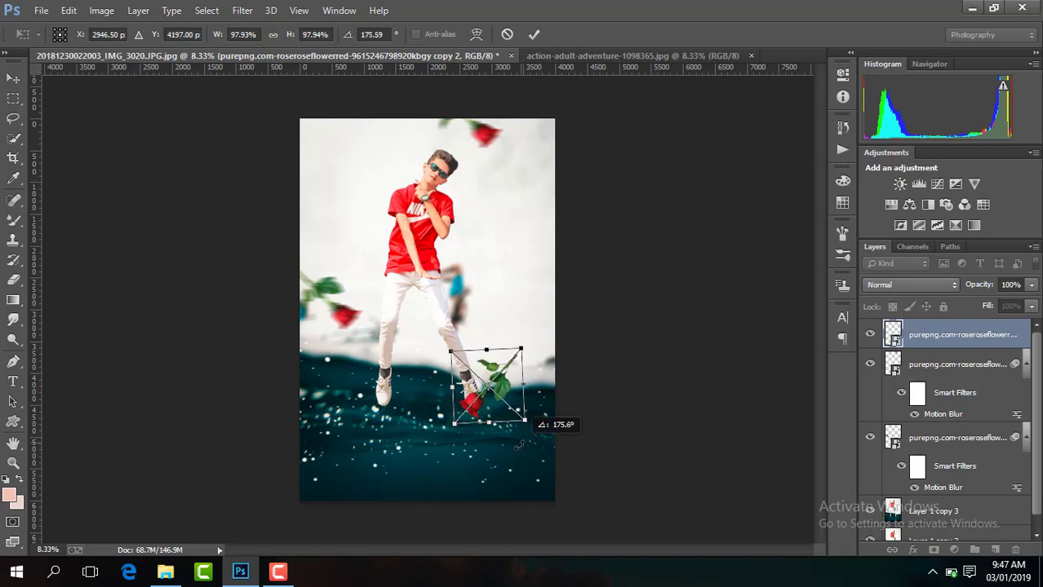
{"action": "key", "text": "Return"}
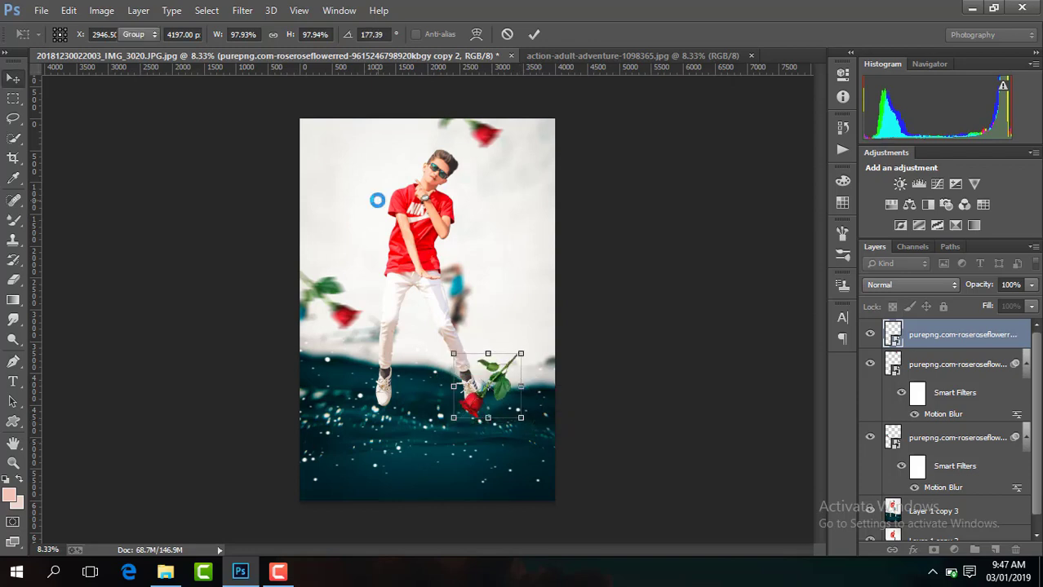
{"action": "key", "text": "ctrl+f"}
{"action": "left_click_drag", "start_coordinate": [508, 368], "coordinate": [505, 413]}
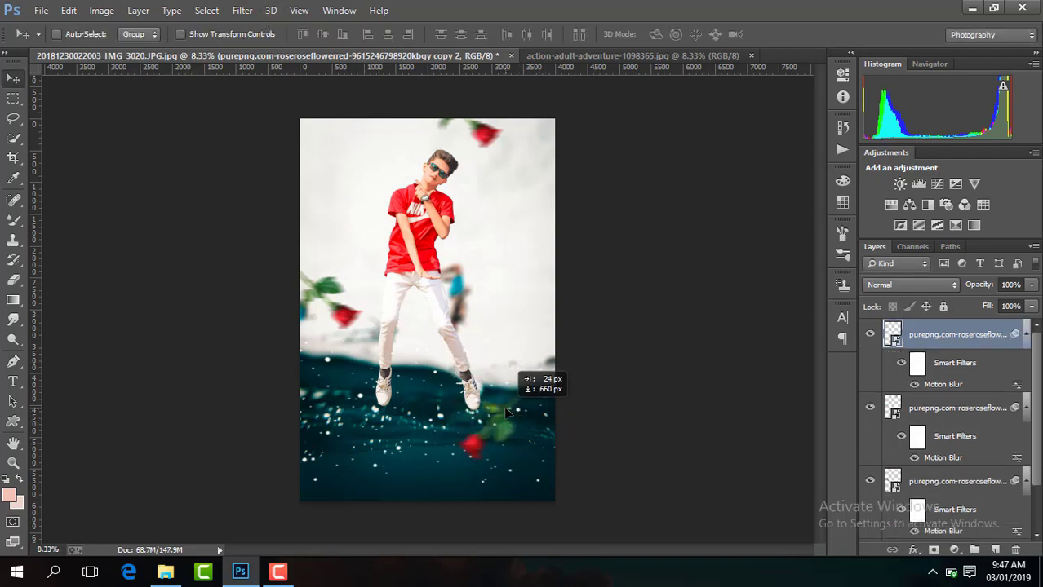
{"action": "key", "text": "ctrl+minus"}
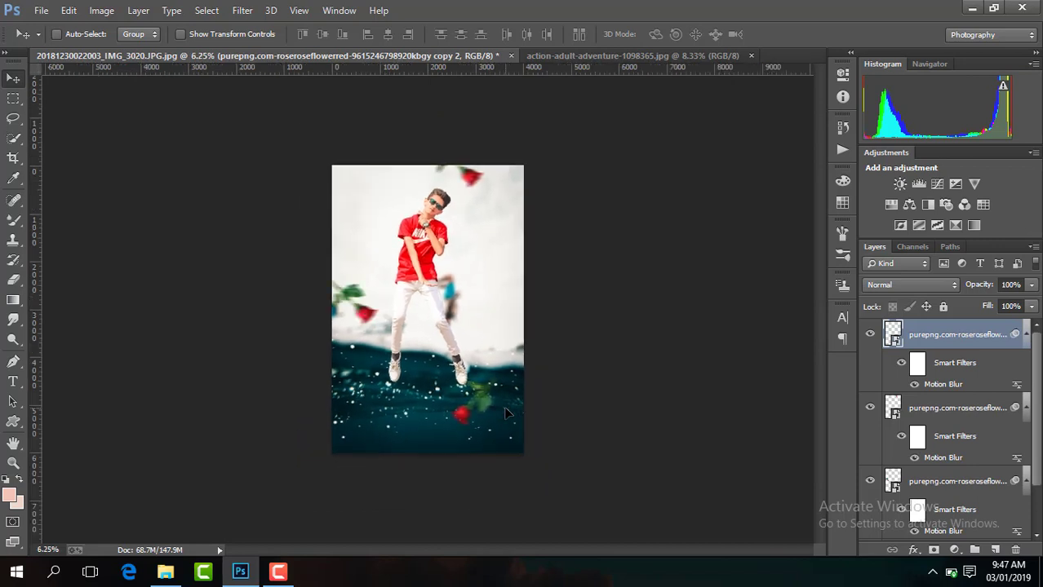
{"action": "key", "text": "ctrl+plus"}
Step: Place another rose copy right of the boy's legs, shrunk and rotated, then hide transform controls
{"action": "mouse_move", "coordinate": [506, 414]}
{"action": "left_mouse_down"}
{"action": "mouse_move", "coordinate": [517, 250]}
{"action": "mouse_move", "coordinate": [521, 291]}
{"action": "left_mouse_up"}
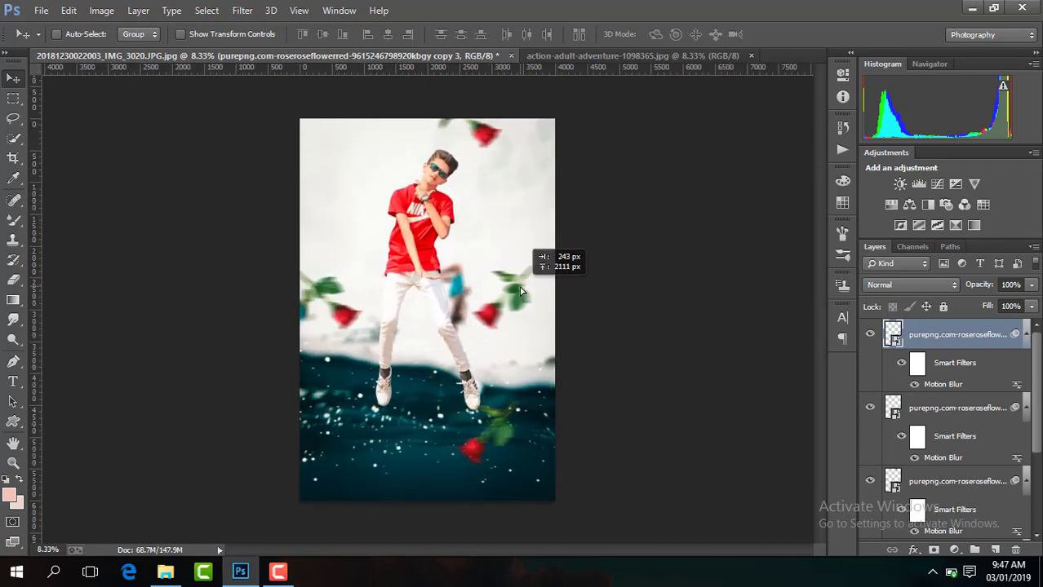
{"action": "left_click", "coordinate": [204, 34]}
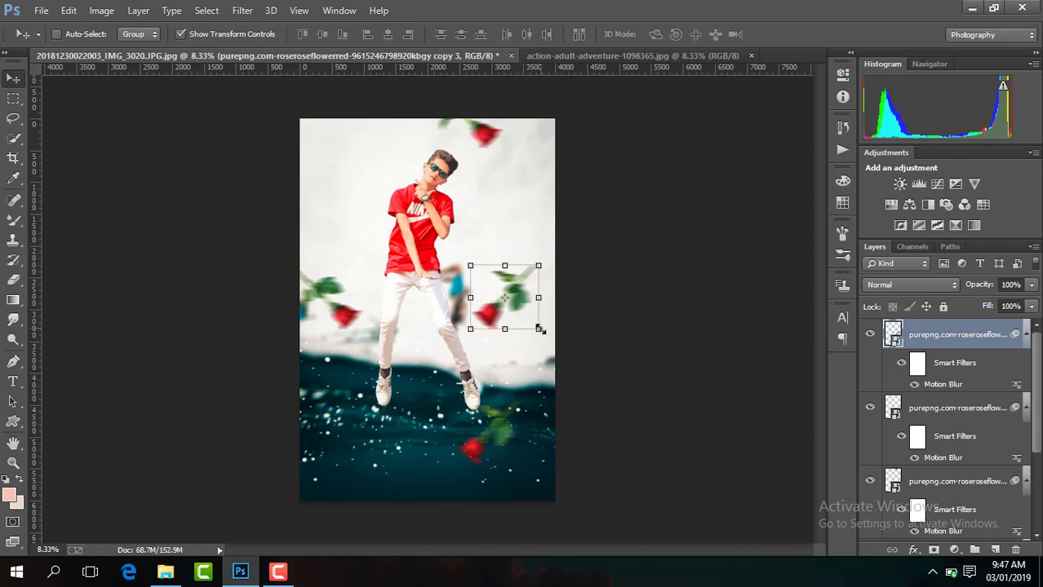
{"action": "left_click", "coordinate": [540, 329]}
{"action": "key", "text": "Return"}
{"action": "mouse_move", "coordinate": [540, 328]}
{"action": "left_mouse_down"}
{"action": "mouse_move", "coordinate": [545, 337]}
{"action": "mouse_move", "coordinate": [496, 266]}
{"action": "mouse_move", "coordinate": [524, 264]}
{"action": "left_mouse_up"}
{"action": "key", "text": "Return"}
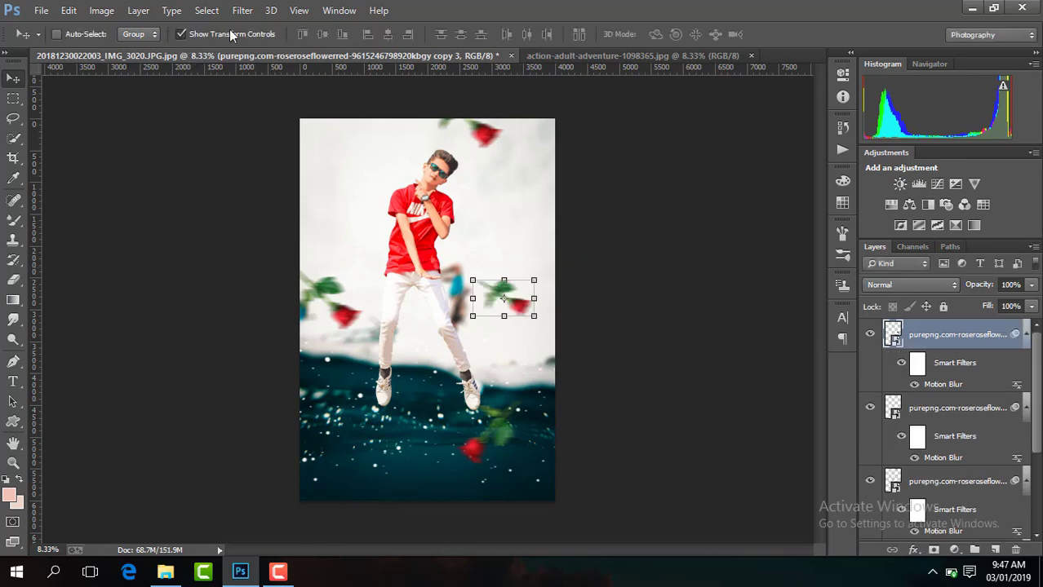
{"action": "left_click", "coordinate": [231, 34]}
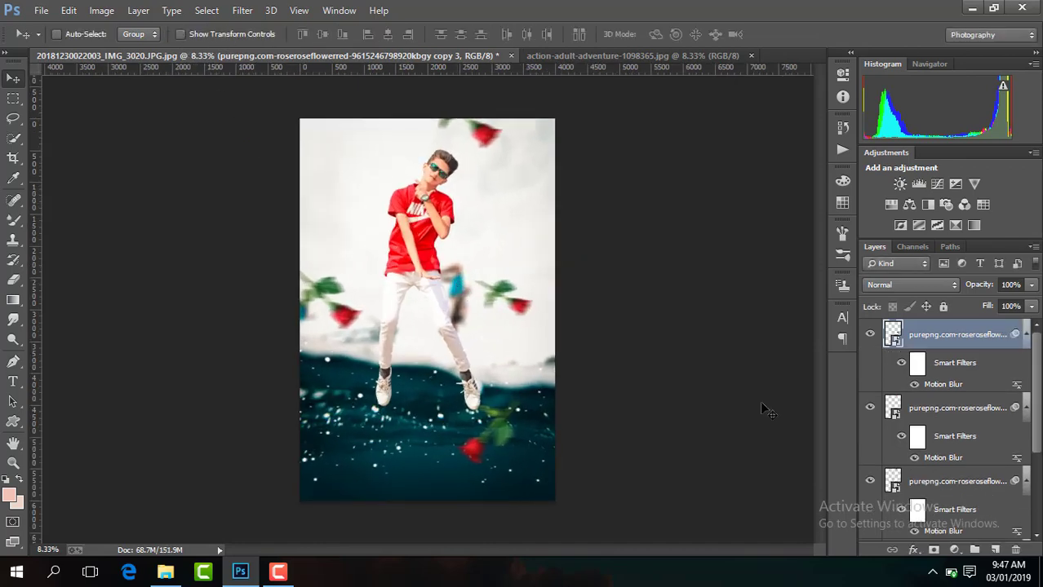
Step: Merge Visible all layers, roses included, and duplicate the merged layer with Ctrl+J
{"action": "right_click", "coordinate": [960, 343]}
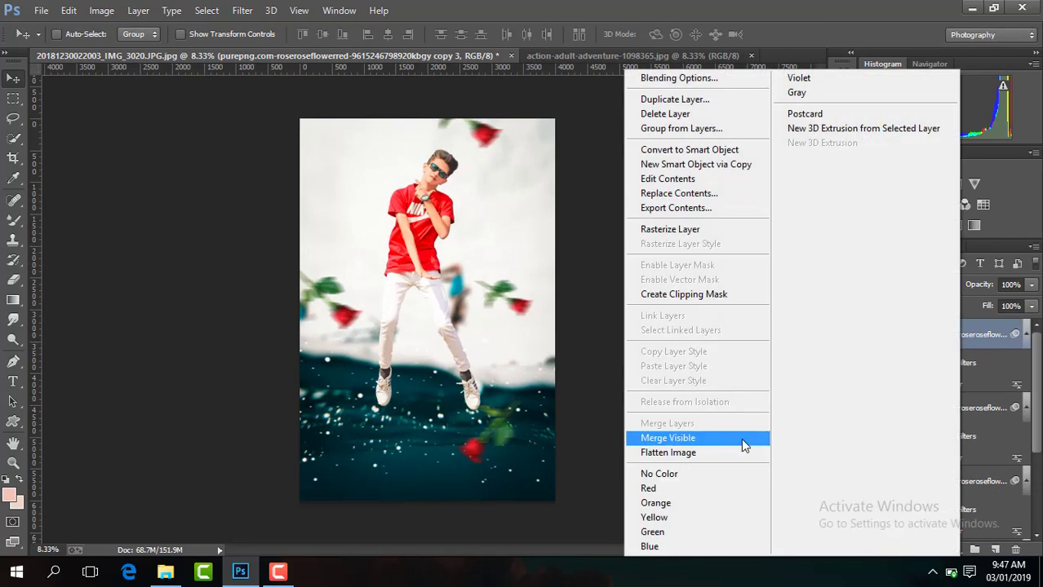
{"action": "left_click", "coordinate": [742, 445]}
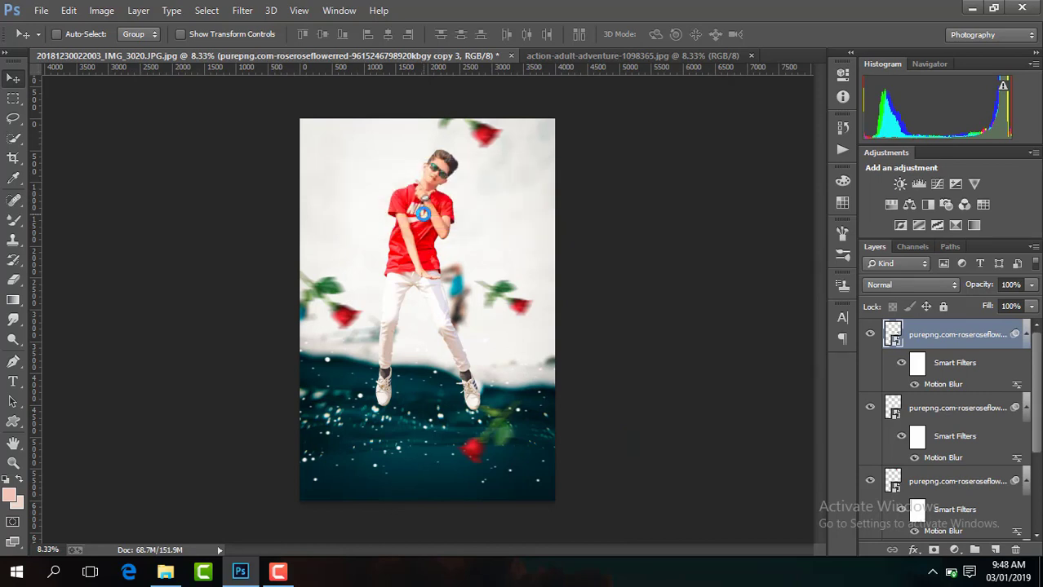
{"action": "key", "text": "ctrl+j"}
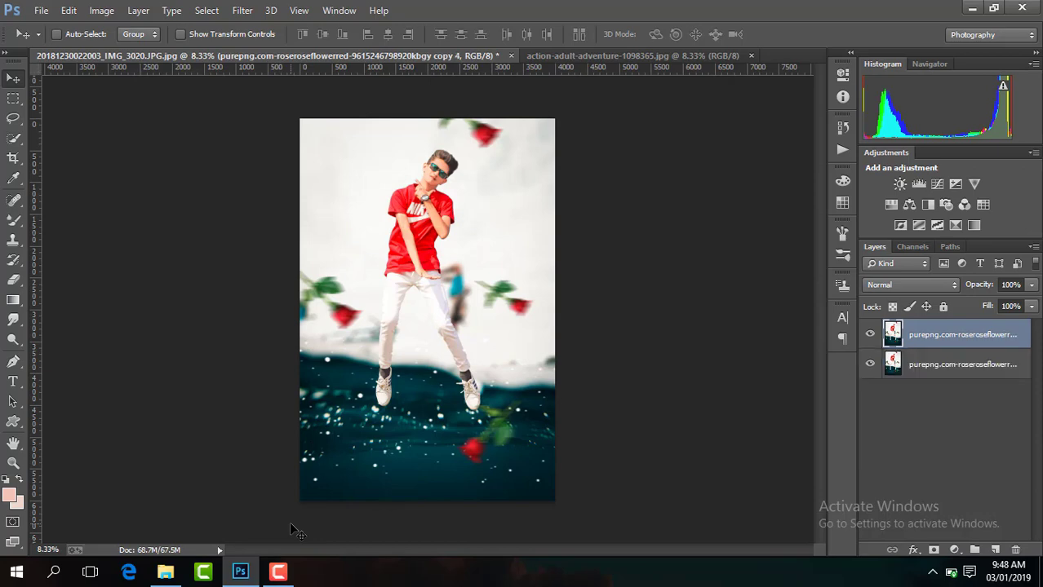
Step: Place Embedded the adventure-awaits title image, enlarged and moved to the bottom over the water
{"action": "left_click", "coordinate": [41, 10]}
{"action": "left_click", "coordinate": [110, 227]}
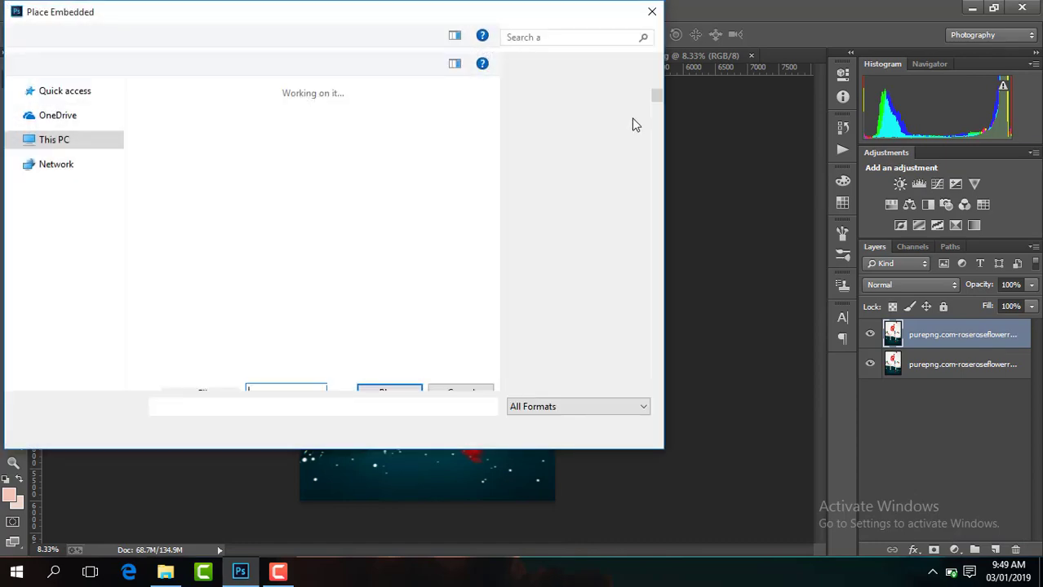
{"action": "left_click_drag", "start_coordinate": [658, 99], "coordinate": [665, 127]}
{"action": "double_click", "coordinate": [604, 151]}
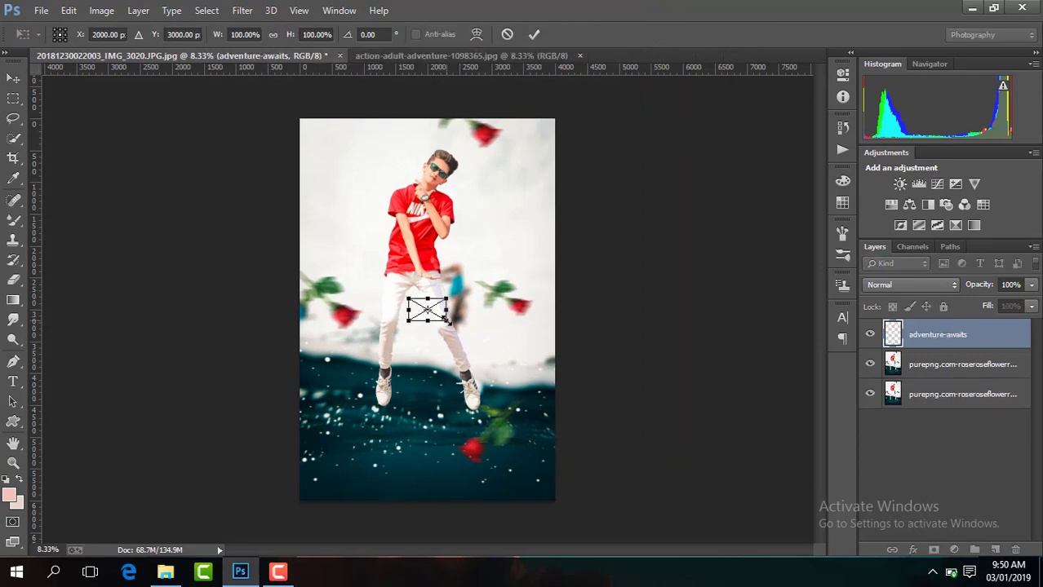
{"action": "mouse_move", "coordinate": [447, 322]}
{"action": "left_mouse_down"}
{"action": "mouse_move", "coordinate": [472, 322]}
{"action": "mouse_move", "coordinate": [461, 494]}
{"action": "mouse_move", "coordinate": [460, 458]}
{"action": "left_mouse_up"}
{"action": "key", "text": "Return"}
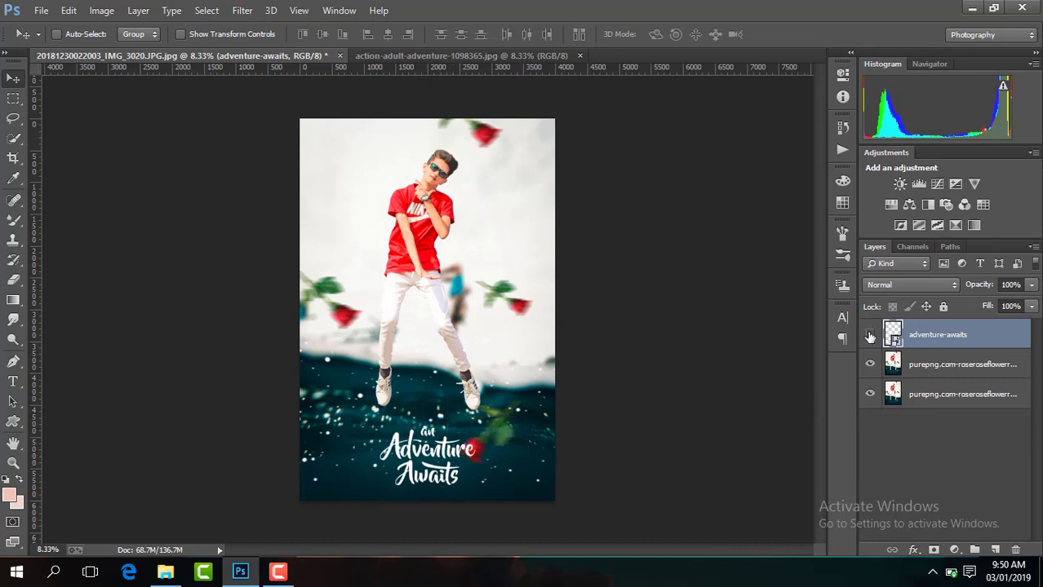
Step: Toggle the title's visibility to compare, then Flatten Image
{"action": "left_click", "coordinate": [870, 334]}
{"action": "key", "text": "ctrl+plus"}
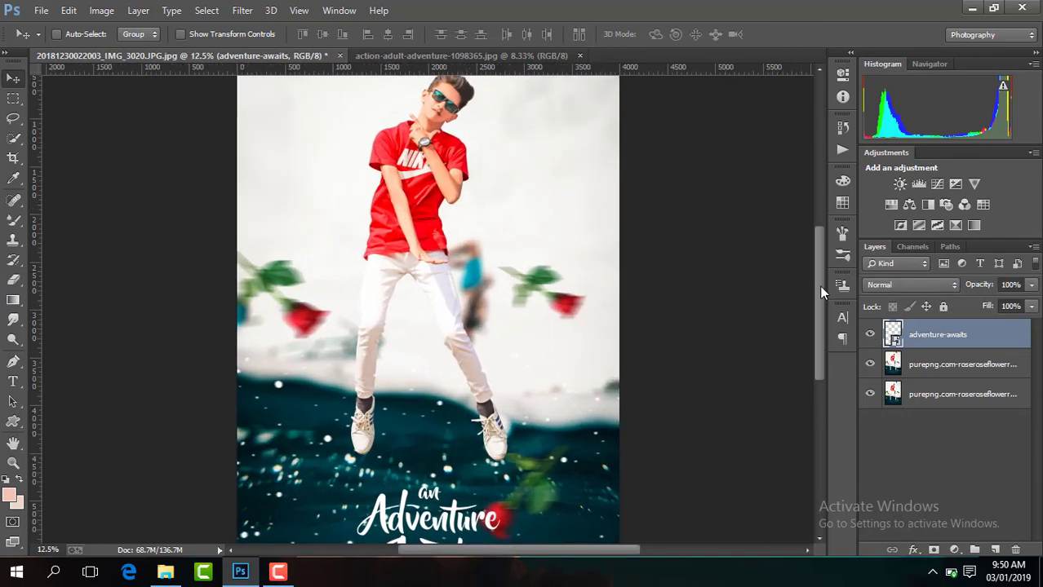
{"action": "left_click_drag", "start_coordinate": [815, 339], "coordinate": [817, 401]}
{"action": "left_click_drag", "start_coordinate": [487, 315], "coordinate": [490, 328]}
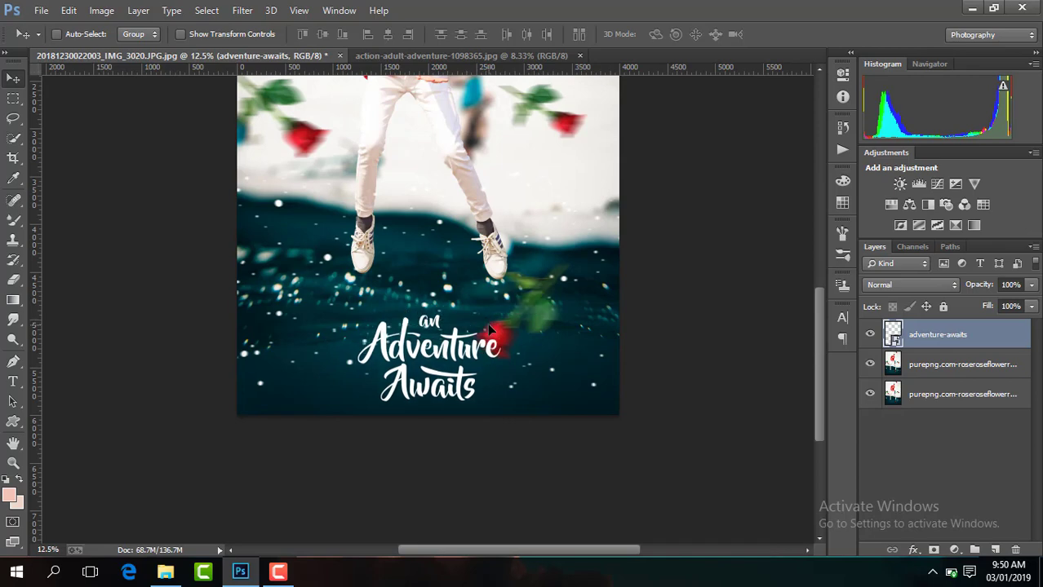
{"action": "key", "text": "ctrl+minus"}
{"action": "key", "text": "ctrl+minus"}
{"action": "key", "text": "ctrl+plus"}
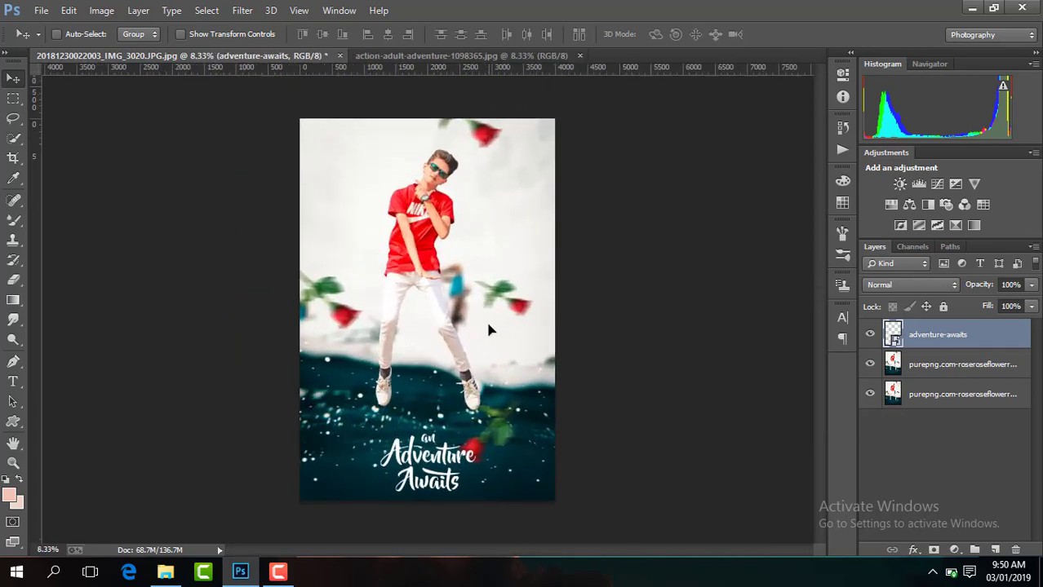
{"action": "left_click", "coordinate": [869, 334]}
{"action": "right_click", "coordinate": [931, 347]}
{"action": "left_click", "coordinate": [680, 451]}
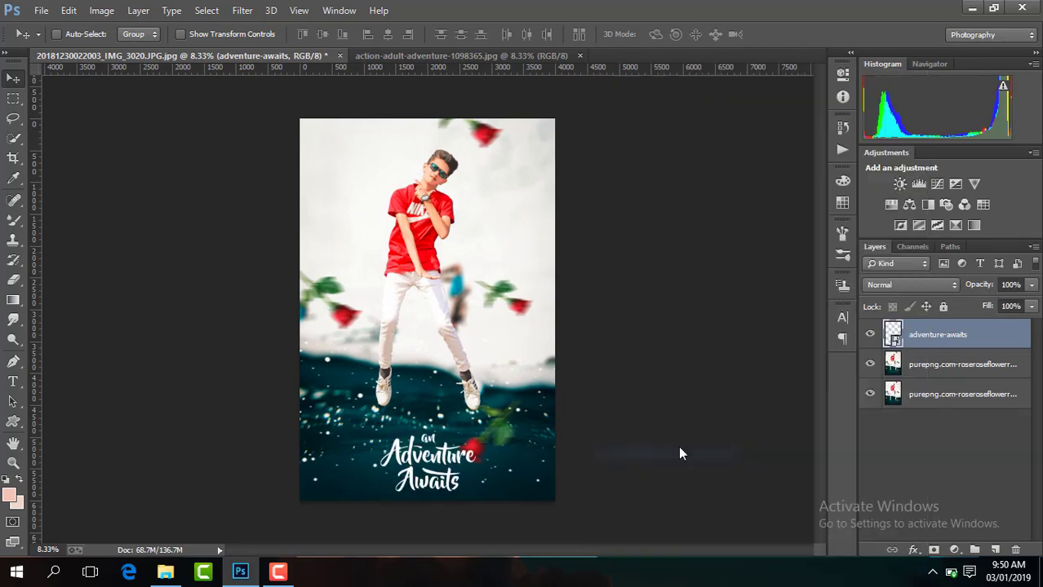
Step: Duplicate the flattened Background as Layer 1 and launch the Camera Raw Filter on it
{"action": "key", "text": "ctrl+j"}
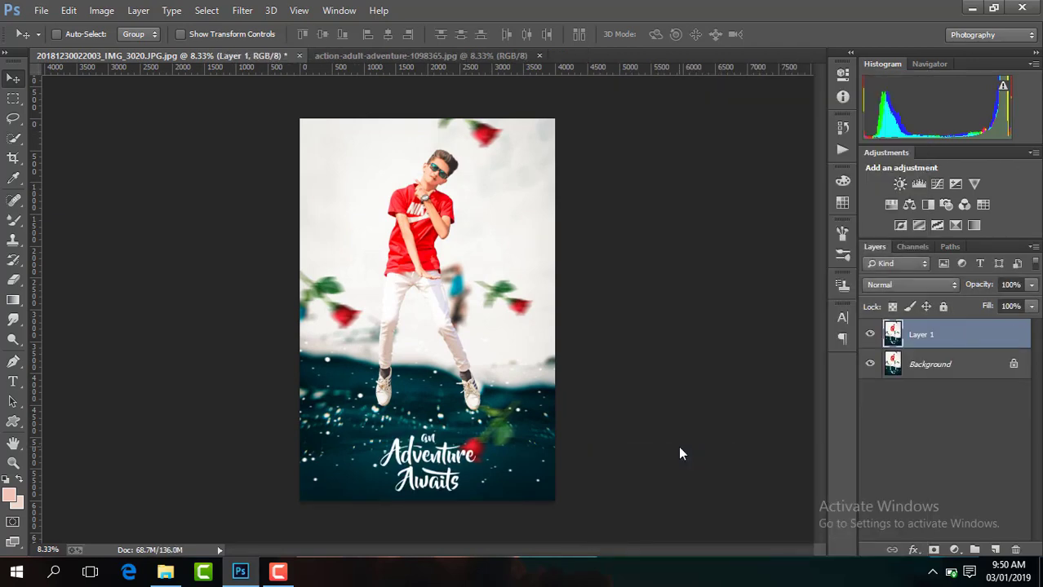
{"action": "left_click", "coordinate": [243, 10]}
{"action": "left_click", "coordinate": [302, 99]}
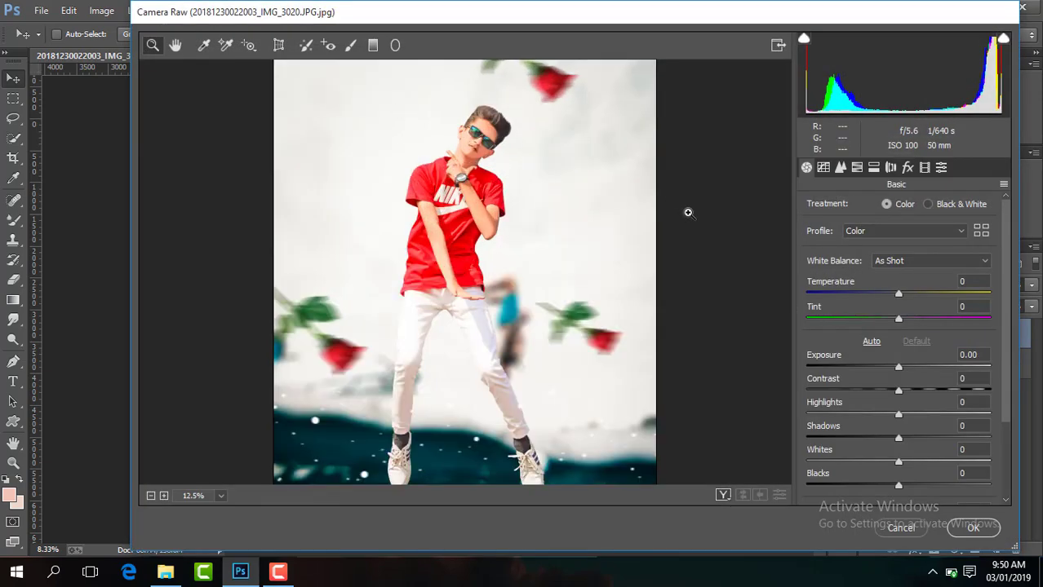
Step: In Camera Raw, fit the preview, keep vignette at 0, and set Exposure +0.10, Blacks -20, Clarity +13
{"action": "left_click", "coordinate": [221, 496]}
{"action": "left_click", "coordinate": [217, 475]}
{"action": "type", "text": "+11"}
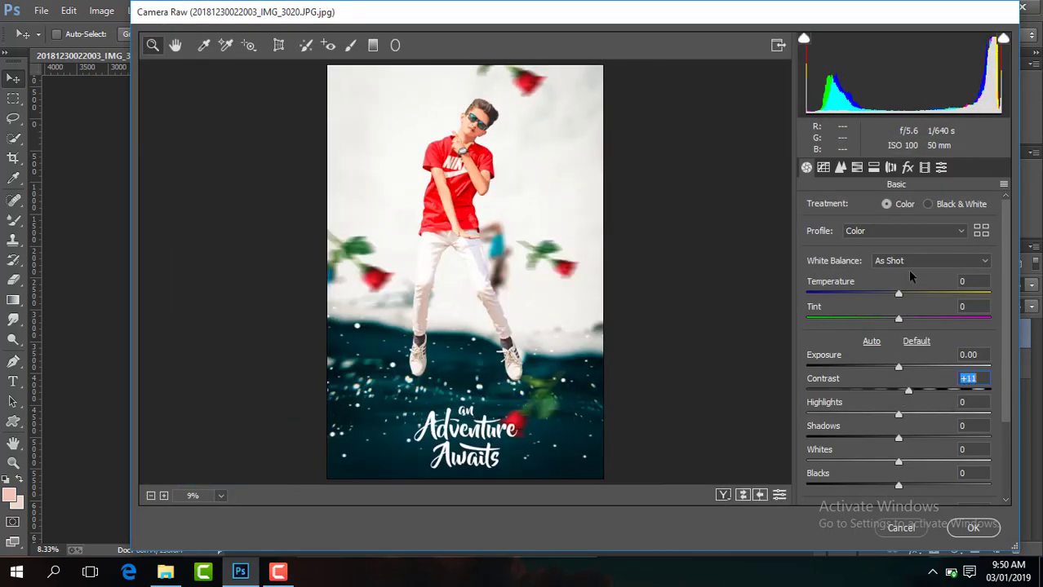
{"action": "left_click", "coordinate": [907, 167]}
{"action": "left_click_drag", "start_coordinate": [901, 367], "coordinate": [902, 369]}
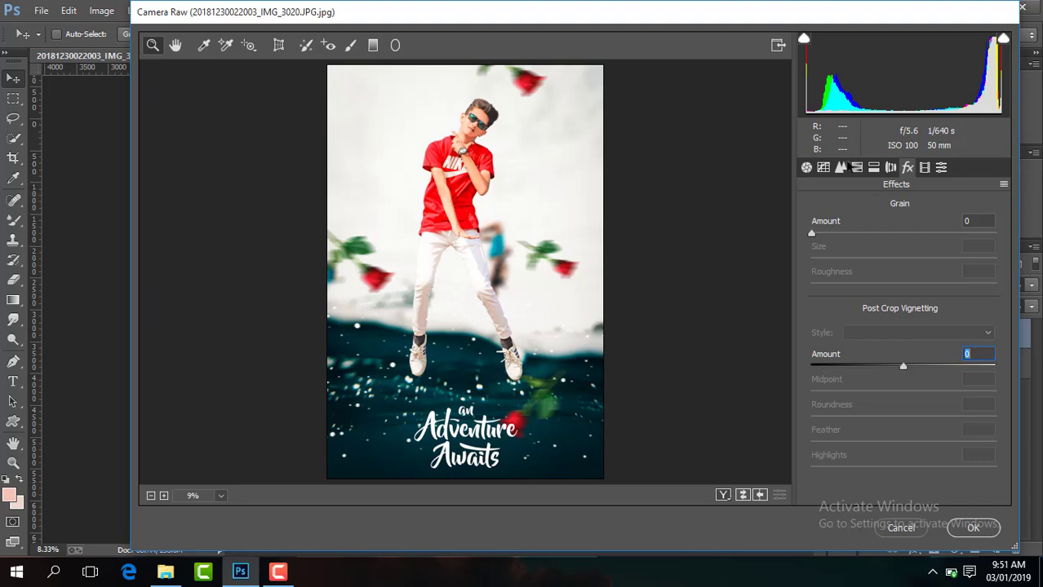
{"action": "left_click", "coordinate": [806, 167]}
{"action": "left_click_drag", "start_coordinate": [899, 369], "coordinate": [919, 394]}
{"action": "left_click_drag", "start_coordinate": [897, 487], "coordinate": [879, 487]}
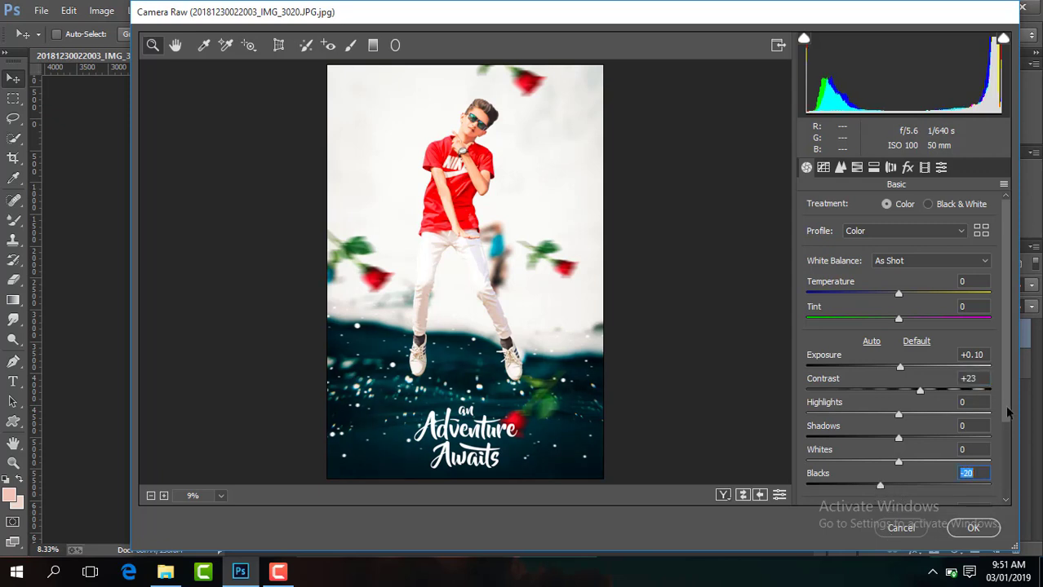
{"action": "scroll", "coordinate": [1009, 414], "scroll_direction": "down", "scroll_amount": 2}
{"action": "left_click_drag", "start_coordinate": [899, 440], "coordinate": [909, 440]}
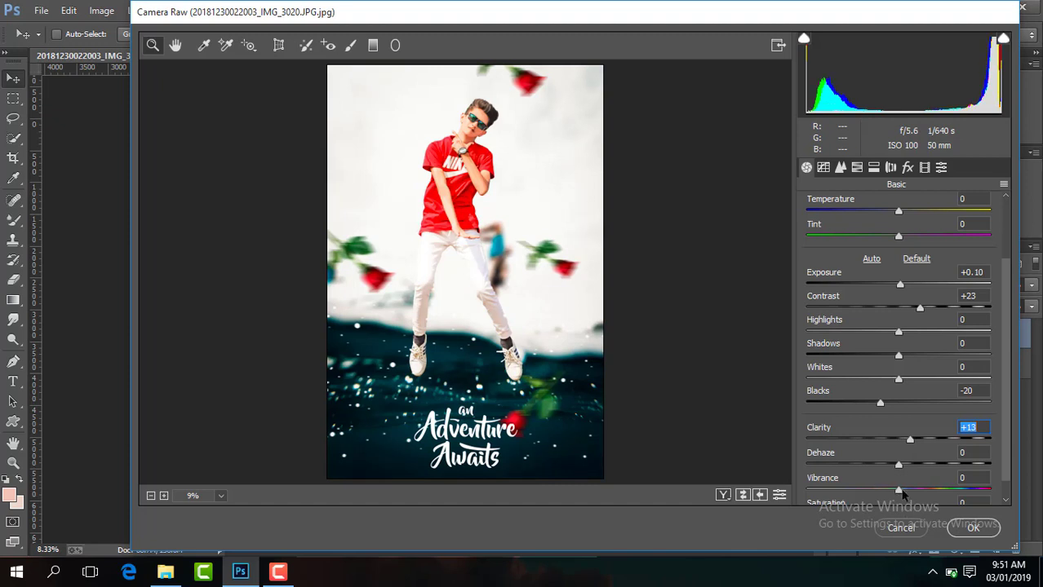
Step: Raise Oranges luminance to +8, set Reds saturation +9 and Blues +14, and apply the grade
{"action": "left_click", "coordinate": [857, 167]}
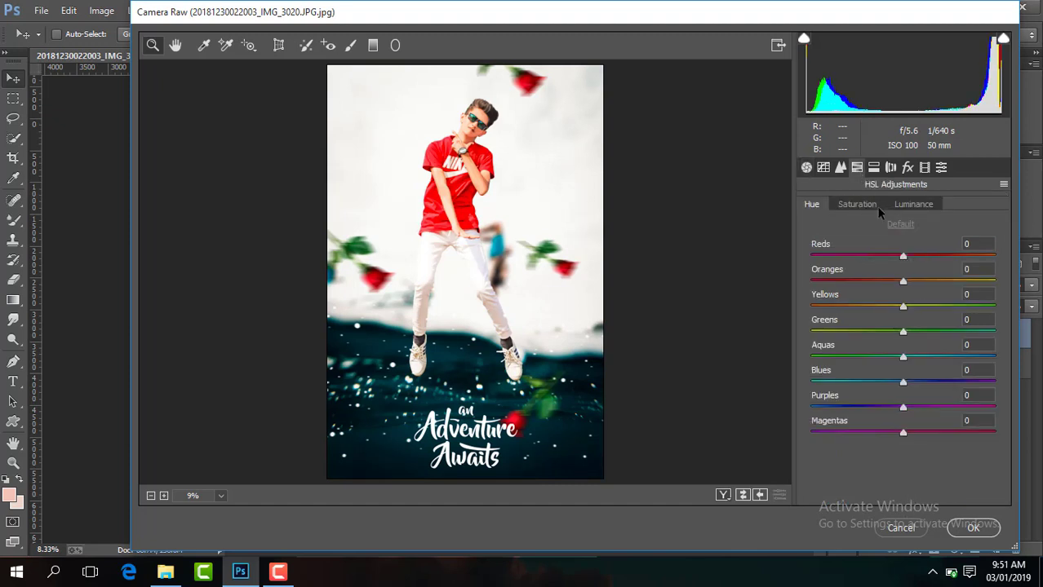
{"action": "left_click", "coordinate": [908, 206]}
{"action": "left_click_drag", "start_coordinate": [903, 281], "coordinate": [911, 280]}
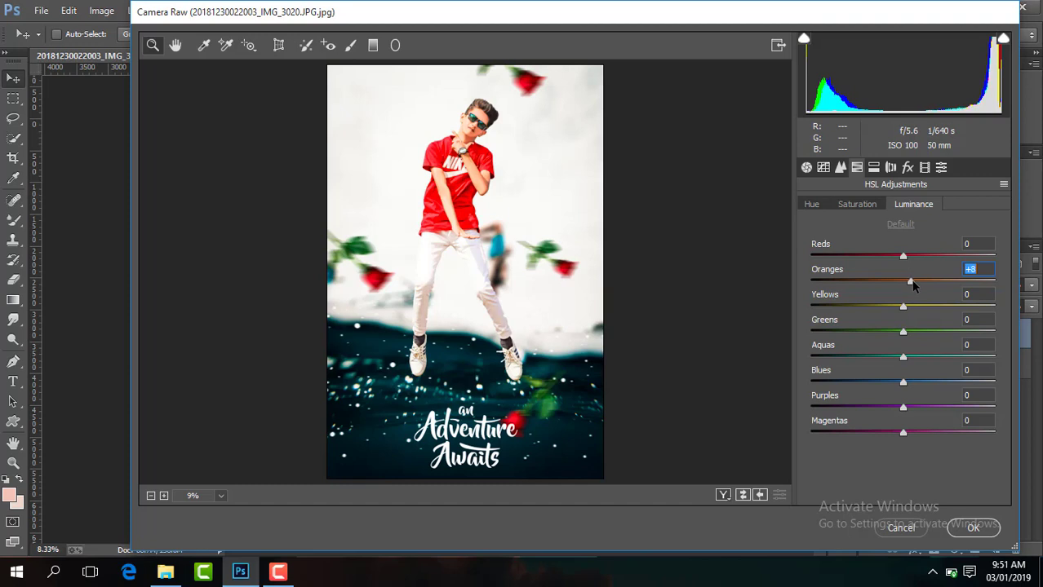
{"action": "left_click", "coordinate": [861, 204]}
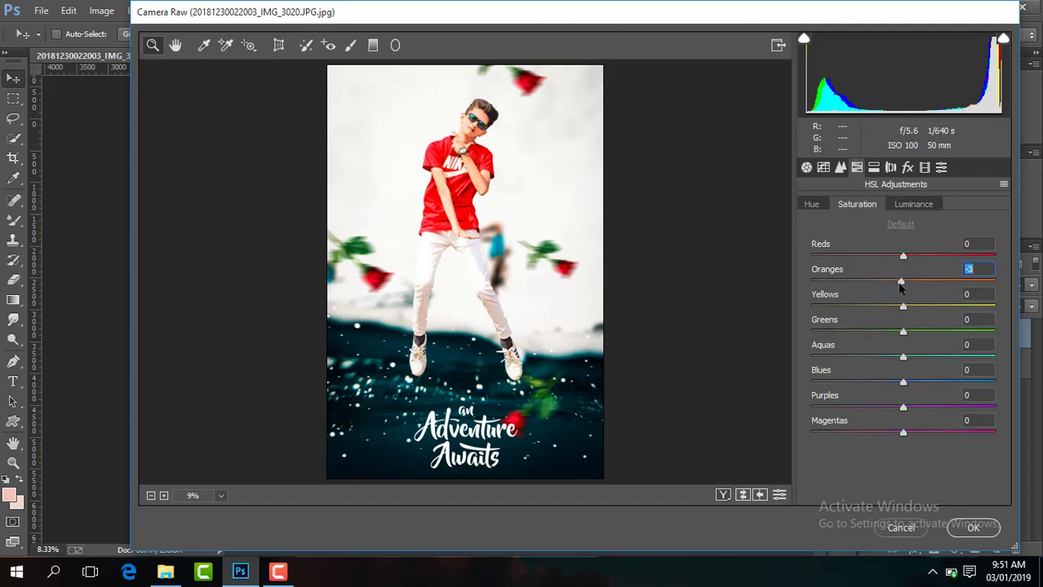
{"action": "left_click_drag", "start_coordinate": [903, 255], "coordinate": [910, 254]}
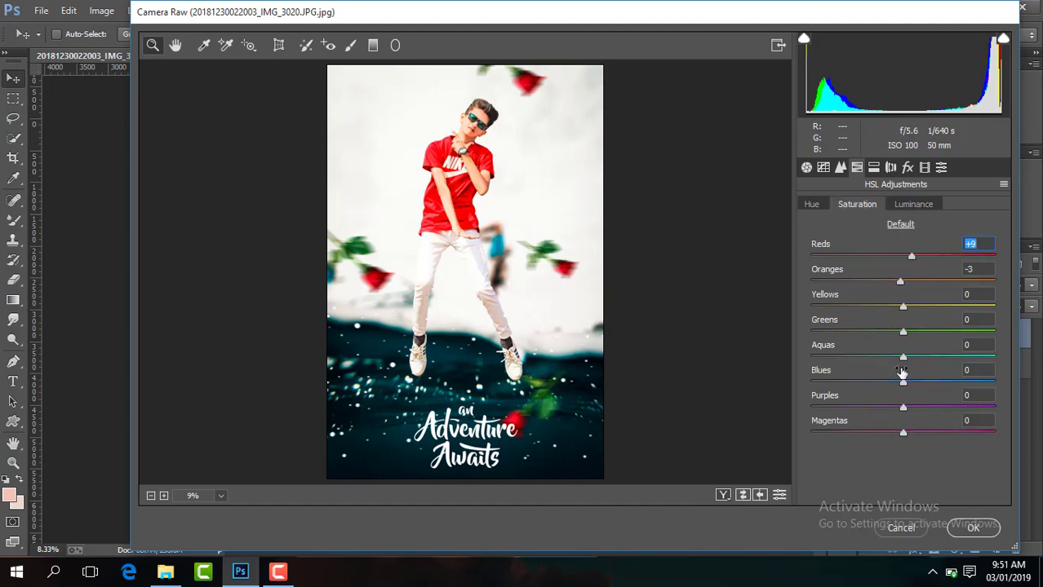
{"action": "mouse_move", "coordinate": [903, 383]}
{"action": "left_mouse_down"}
{"action": "mouse_move", "coordinate": [915, 384]}
{"action": "mouse_move", "coordinate": [815, 359]}
{"action": "mouse_move", "coordinate": [899, 359]}
{"action": "left_mouse_up"}
{"action": "left_click", "coordinate": [972, 529]}
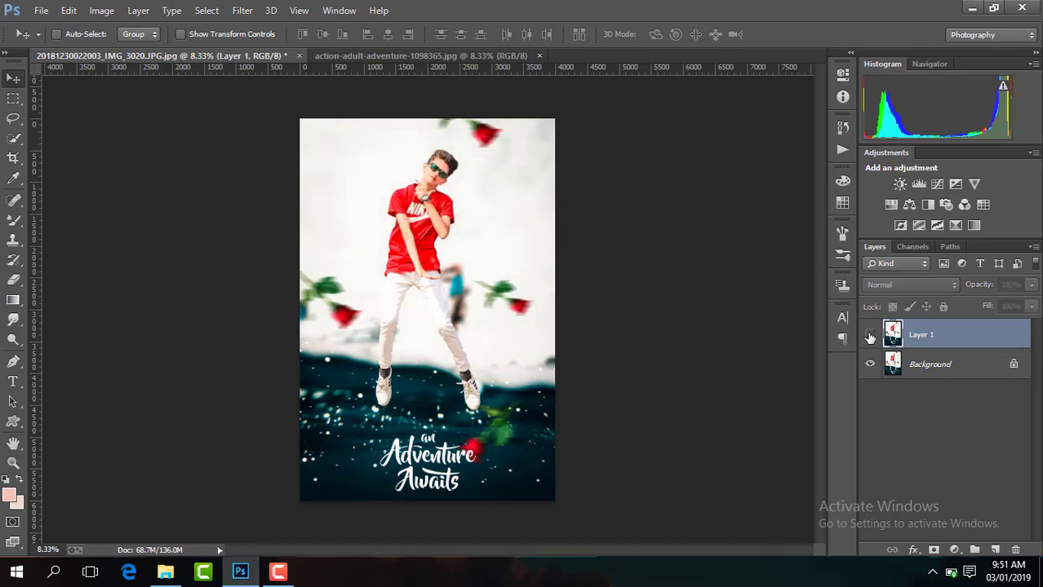
Step: Flatten Layer 1 with Flatten Image from its Layers panel context menu
{"action": "right_click", "coordinate": [917, 335]}
{"action": "left_click", "coordinate": [680, 466]}
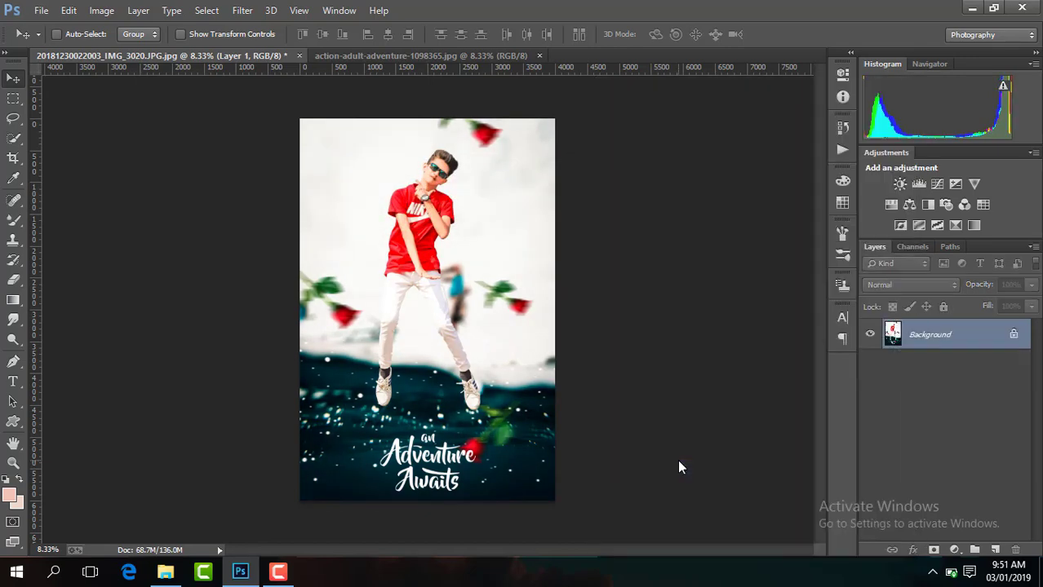